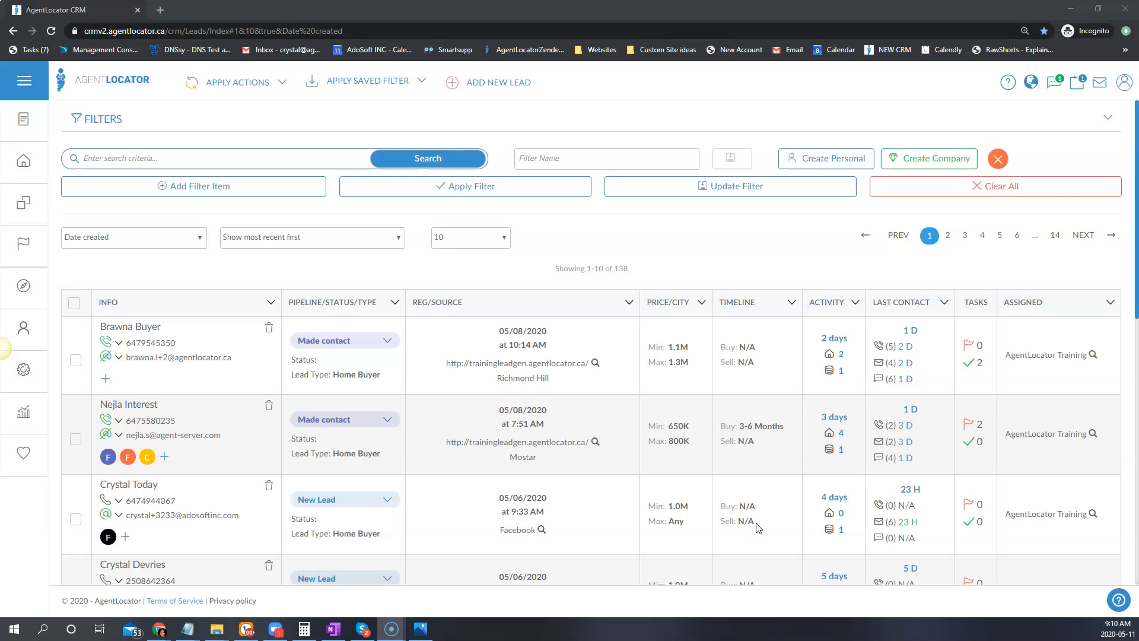
Go to the campaigns overview and delete the New Lead Website campaign, confirming the deletion.
click(25, 372)
click(119, 146)
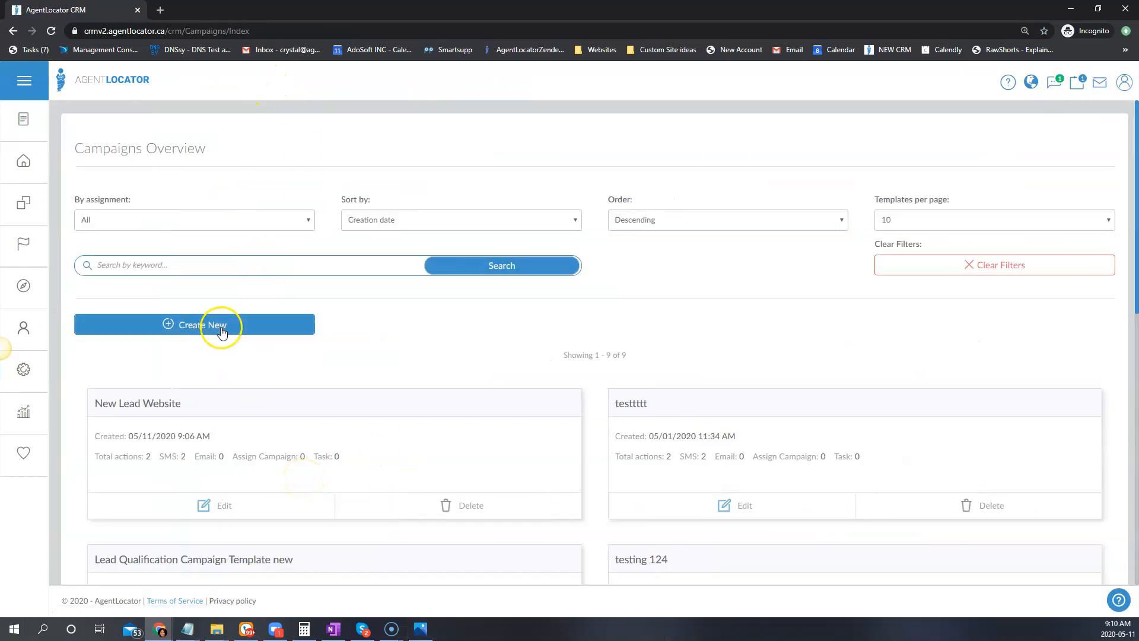
click(468, 508)
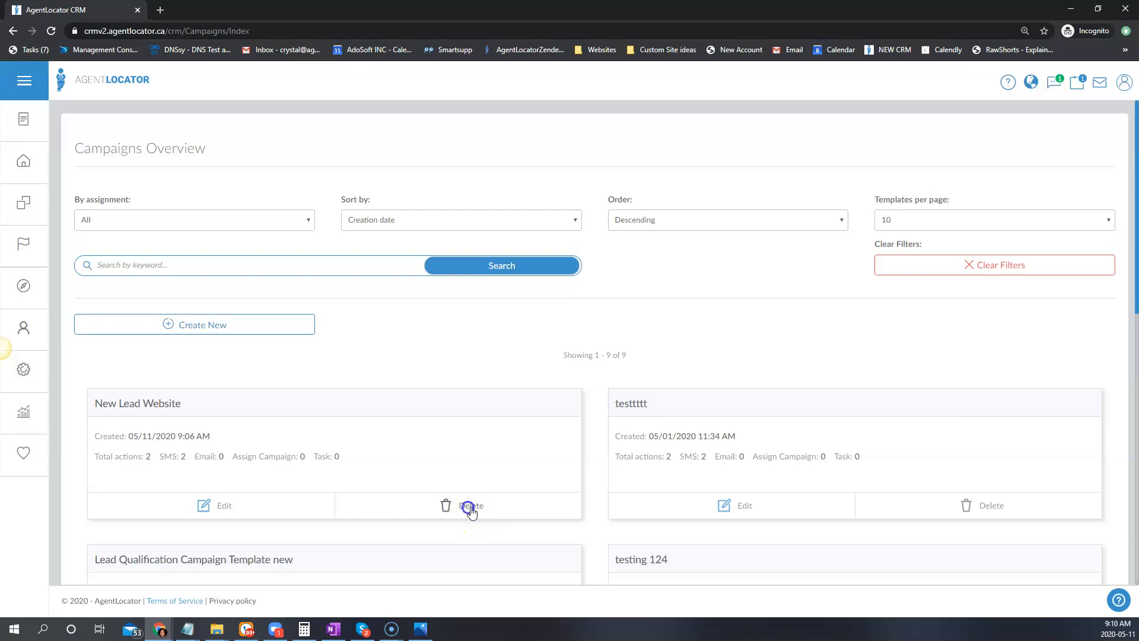
click(536, 421)
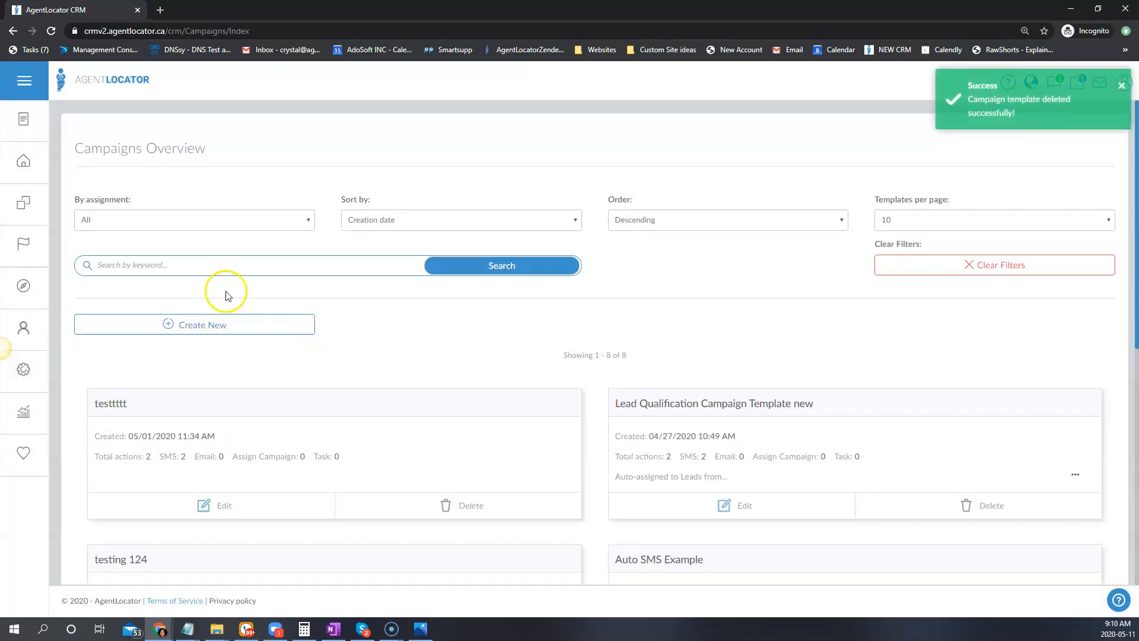
Create a campaign by cloning the system template Lead Qualification Campaign Template (EST) and rename the clone New Website Lead.
click(183, 323)
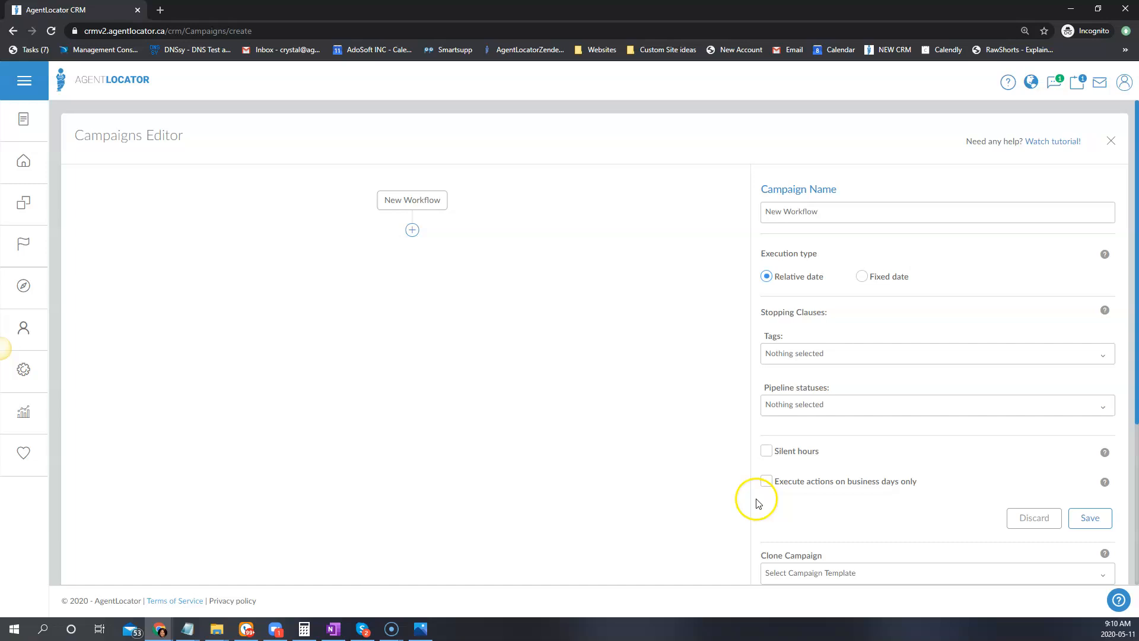
scroll(975, 414, down, 4)
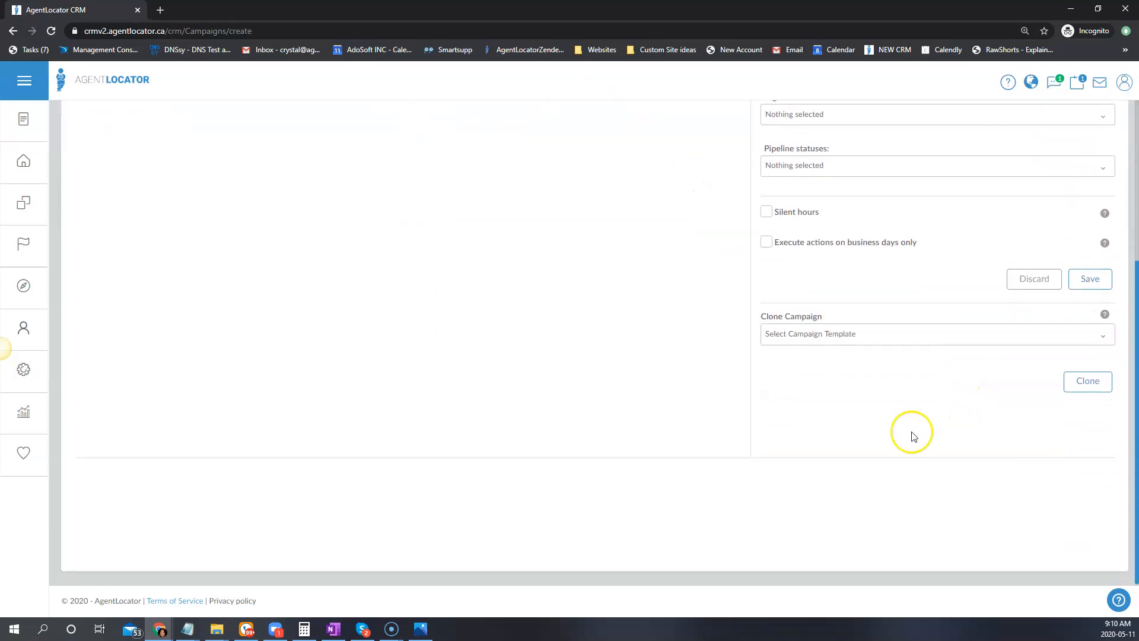
click(834, 334)
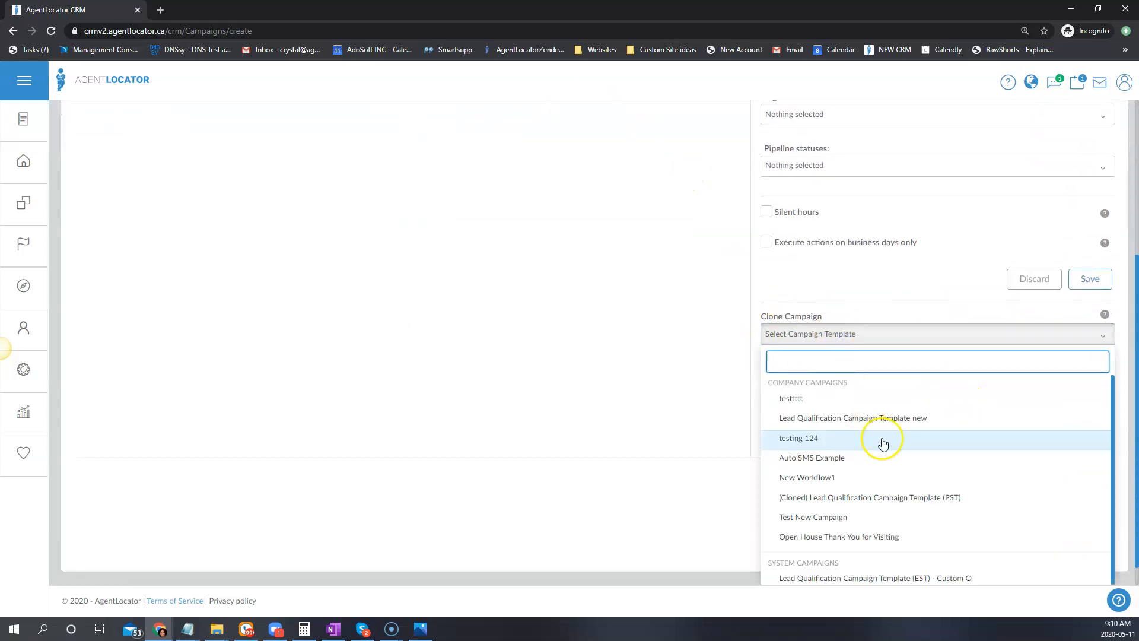
scroll(910, 478, down, 3)
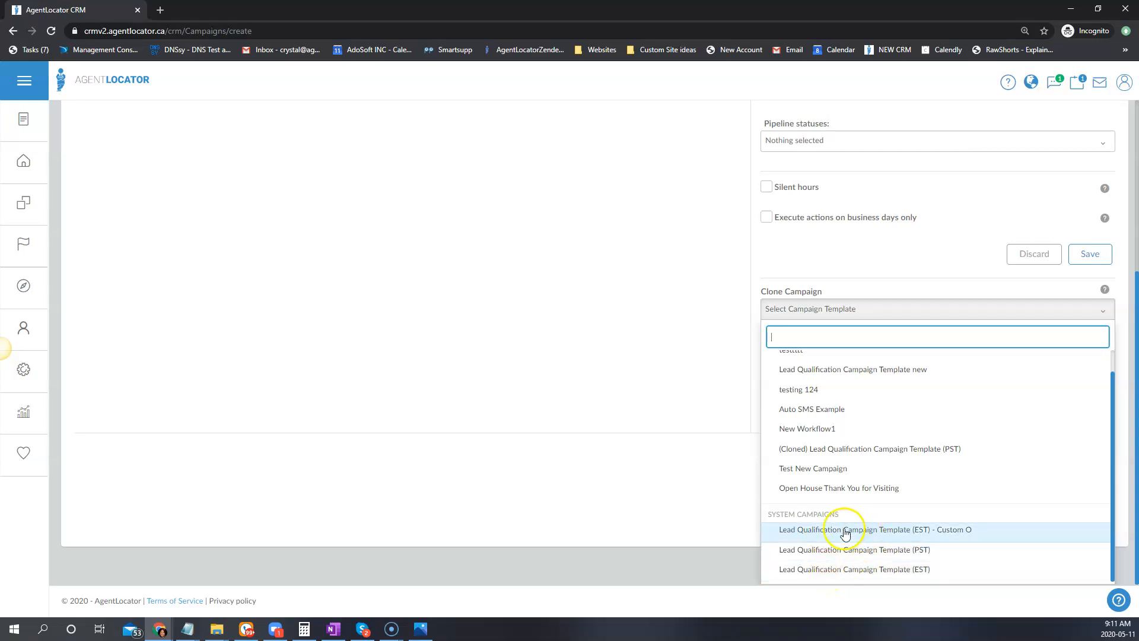
click(843, 571)
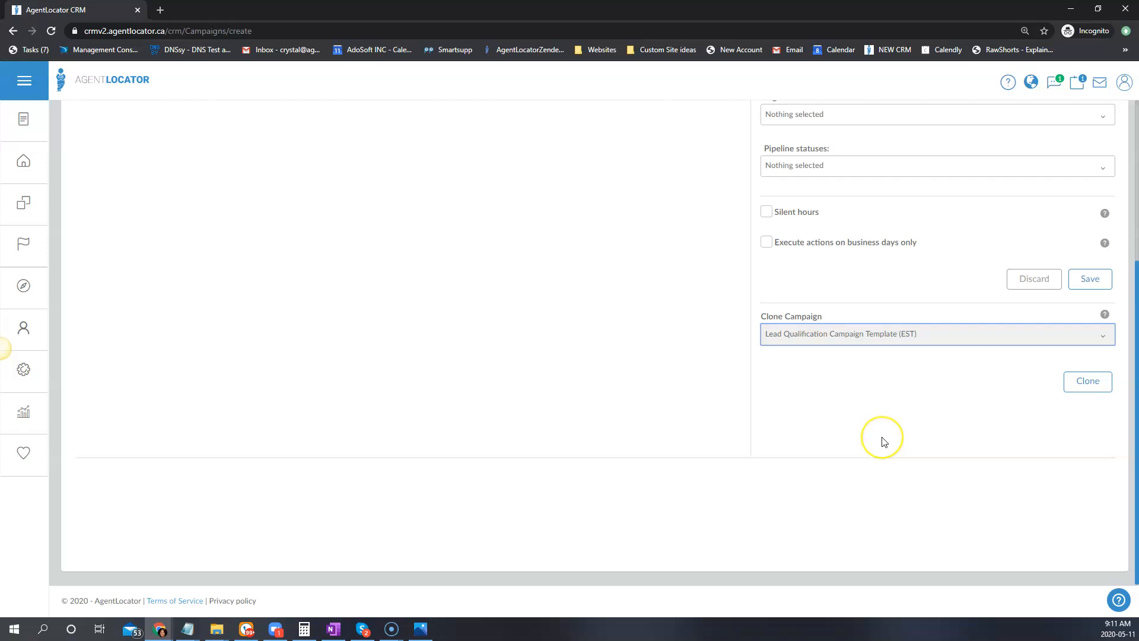
scroll(882, 440, up, 4)
click(849, 214)
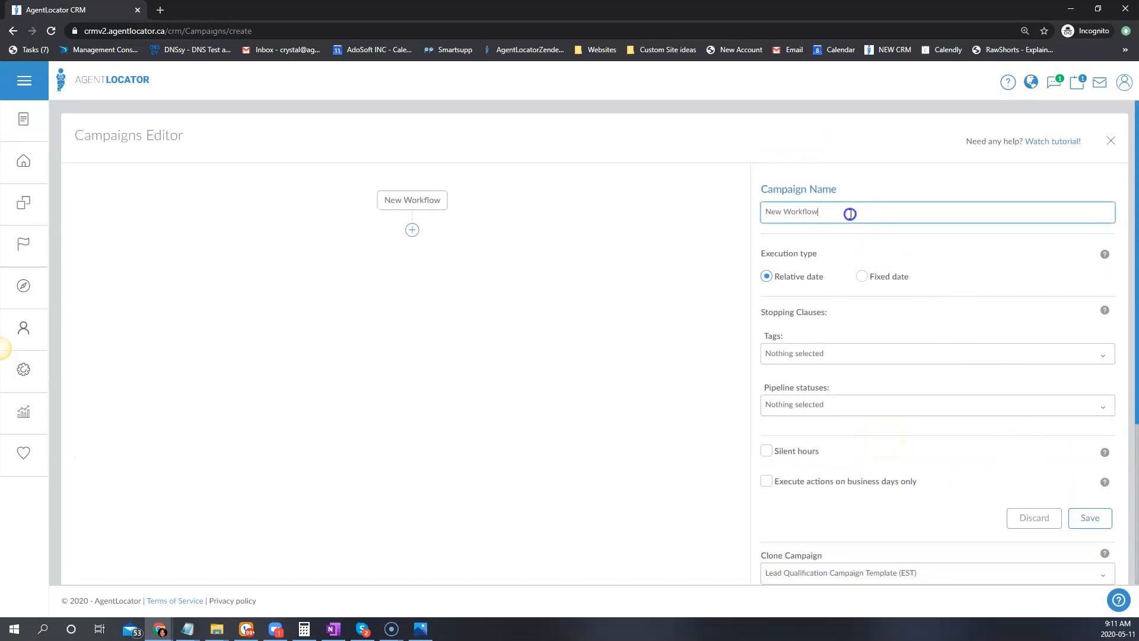
double_click(797, 210)
scroll(943, 564, down, 4)
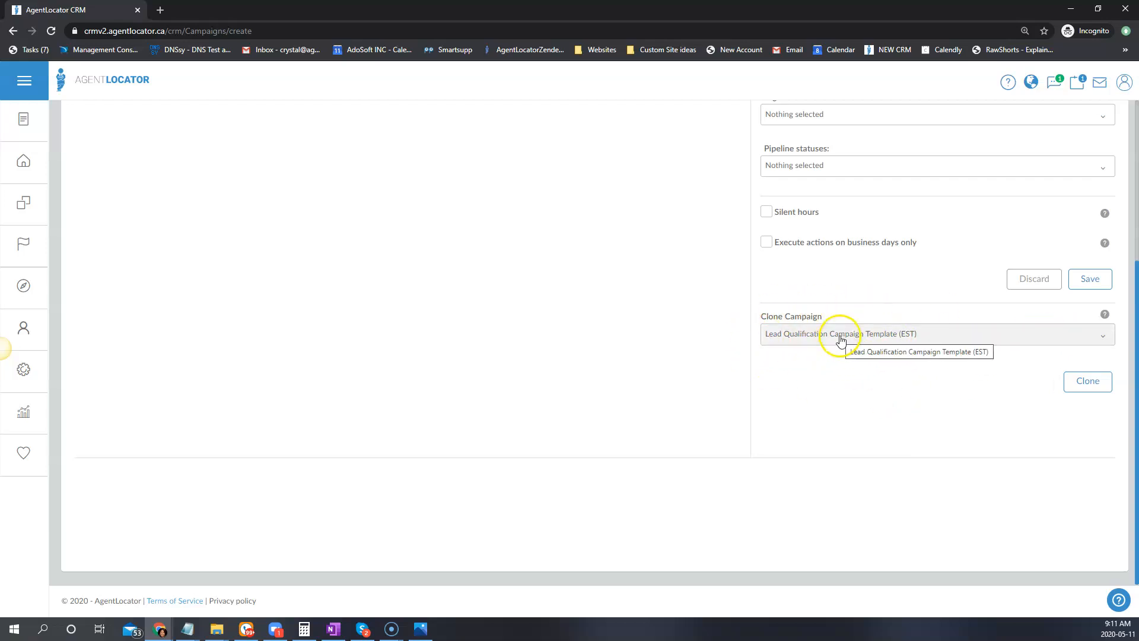
click(1081, 386)
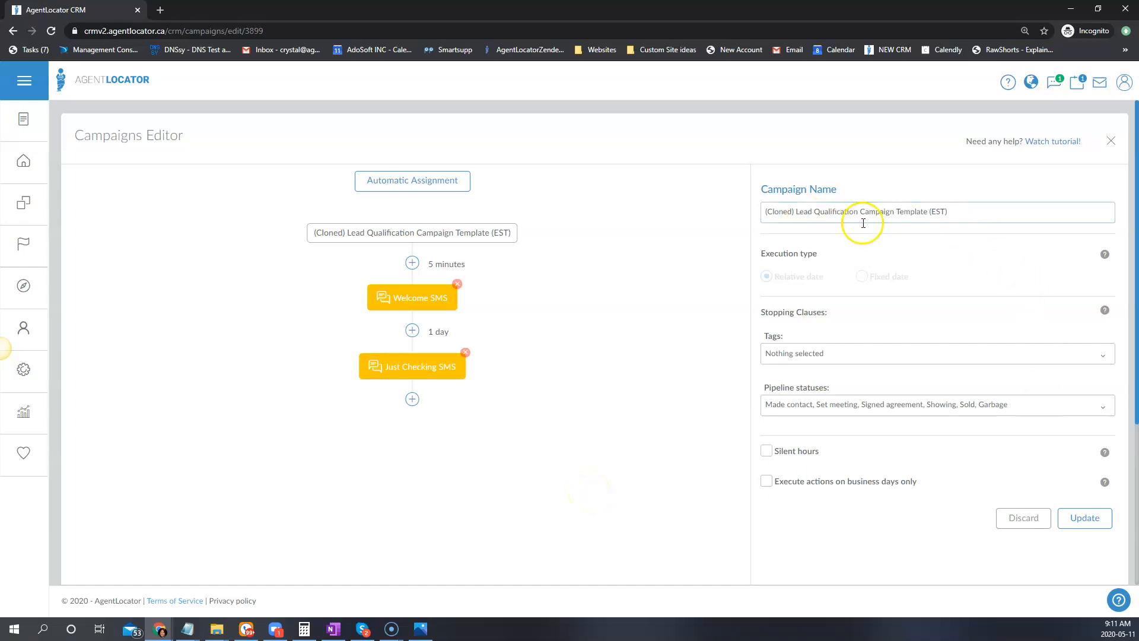
triple_click(963, 215)
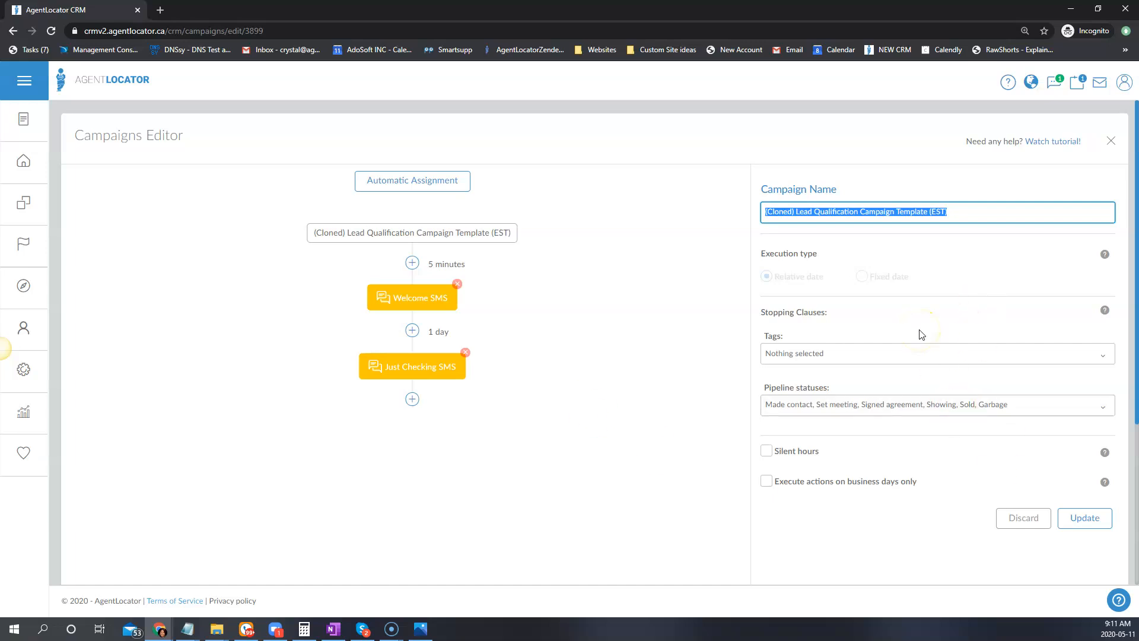
text(New Website Lead)
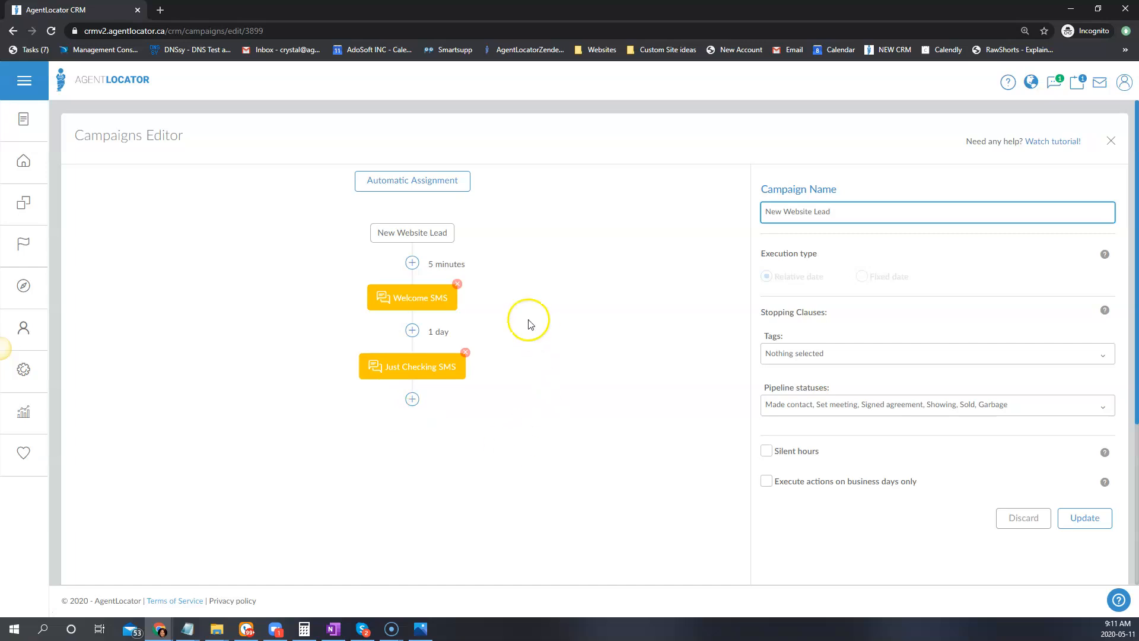
Deselect Made contact, Set meeting, Signed agreement, Showing, Sold and Garbage from the campaign's stopping-clause pipeline statuses.
click(833, 404)
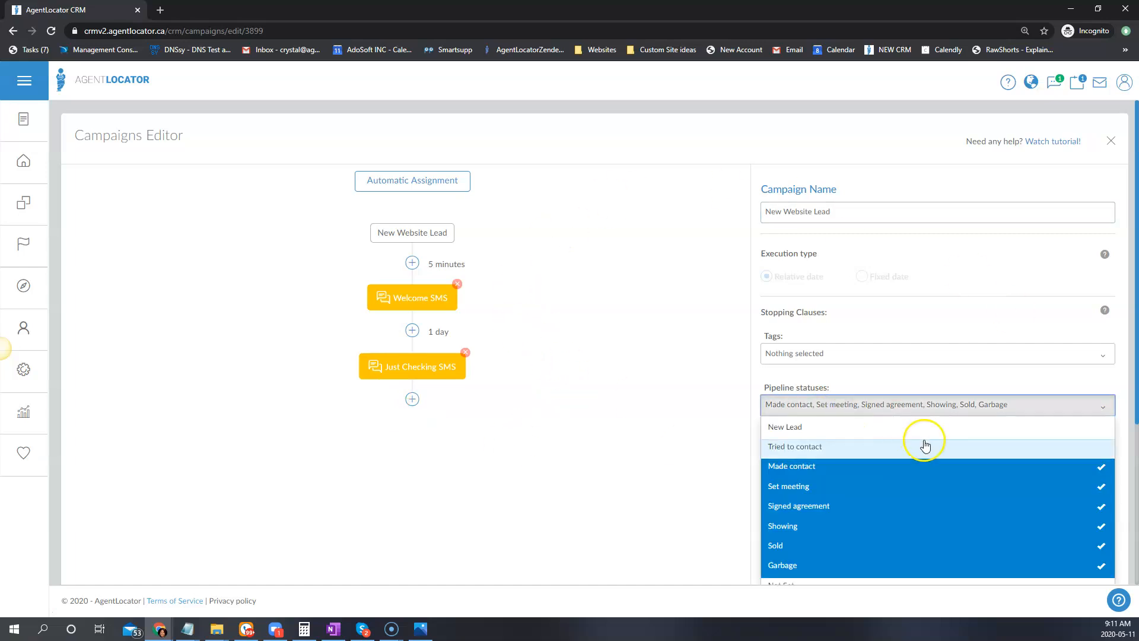
scroll(985, 387, down, 2)
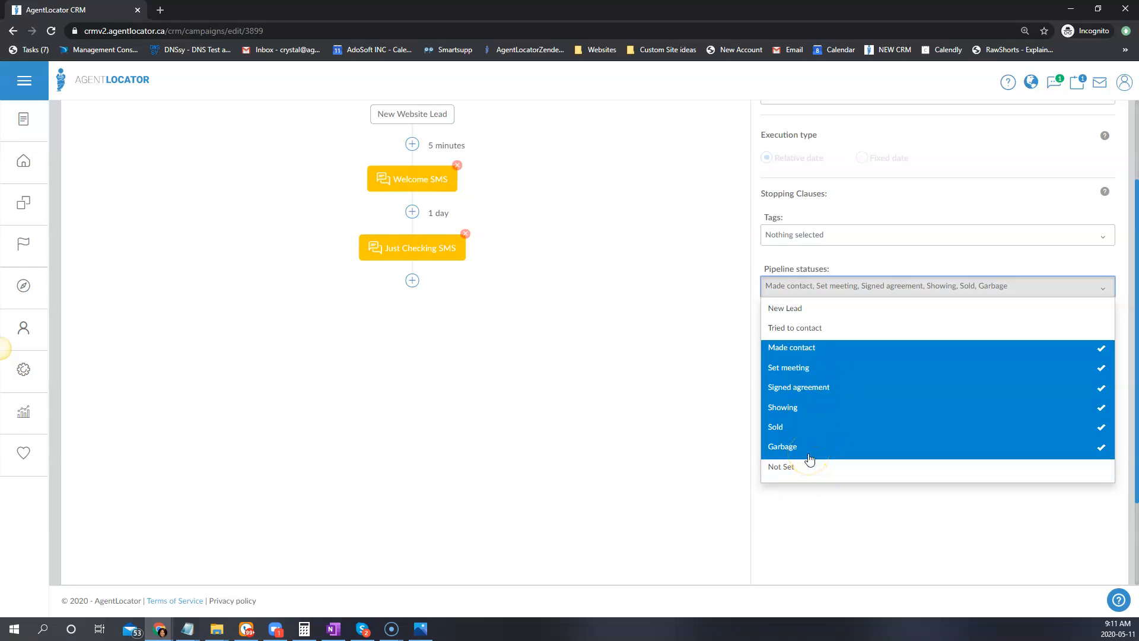
scroll(669, 338, up, 2)
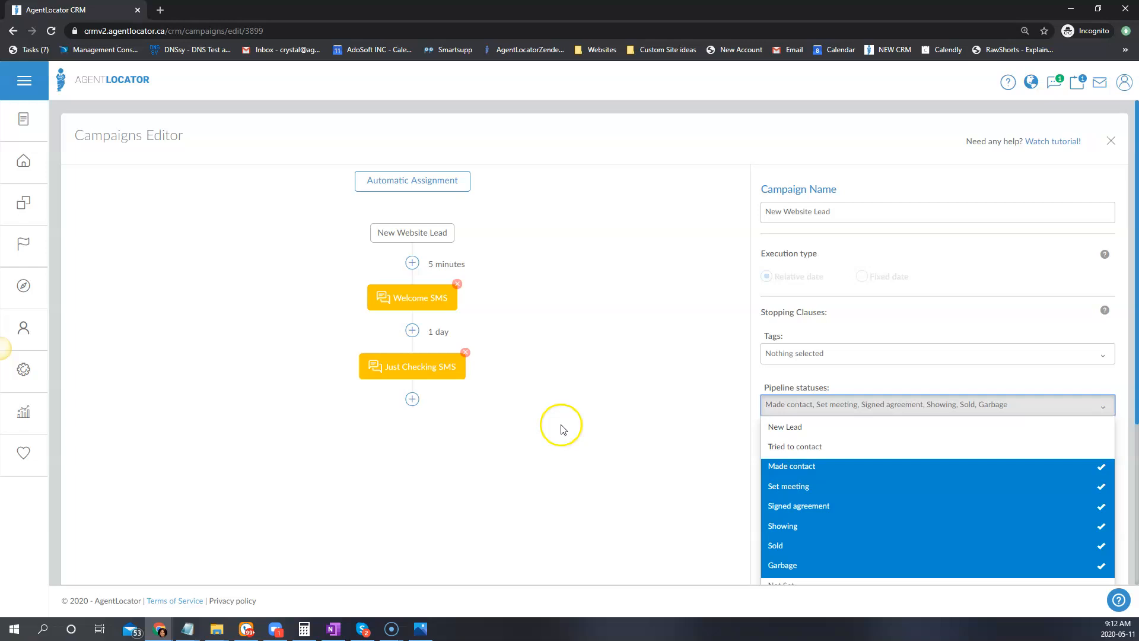
scroll(655, 426, down, 2)
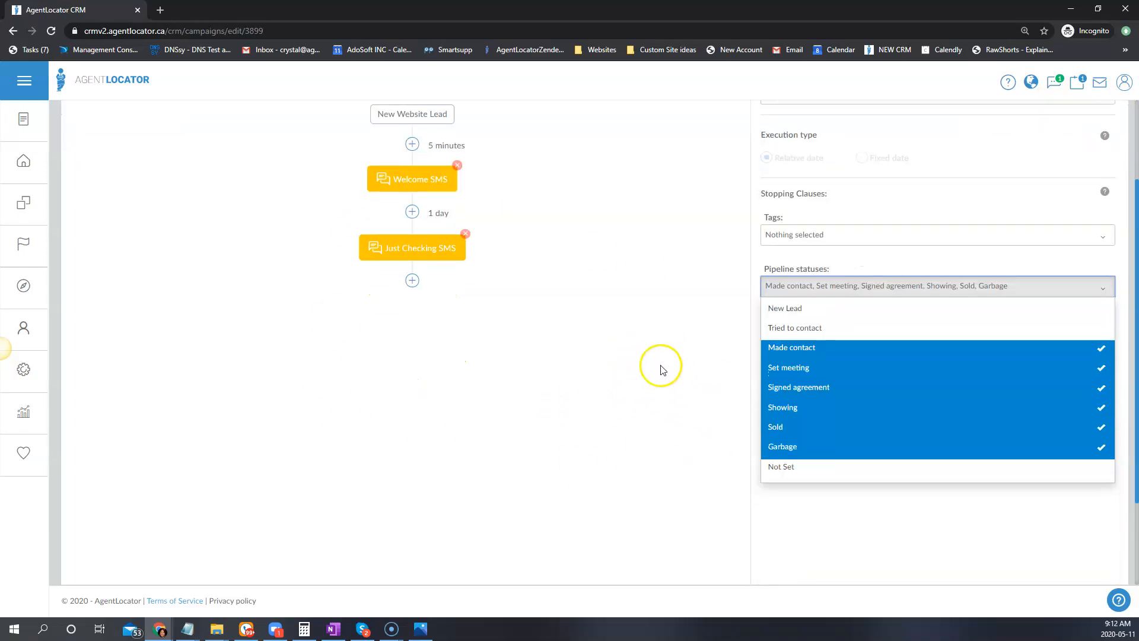
click(778, 348)
click(784, 368)
click(785, 388)
click(782, 408)
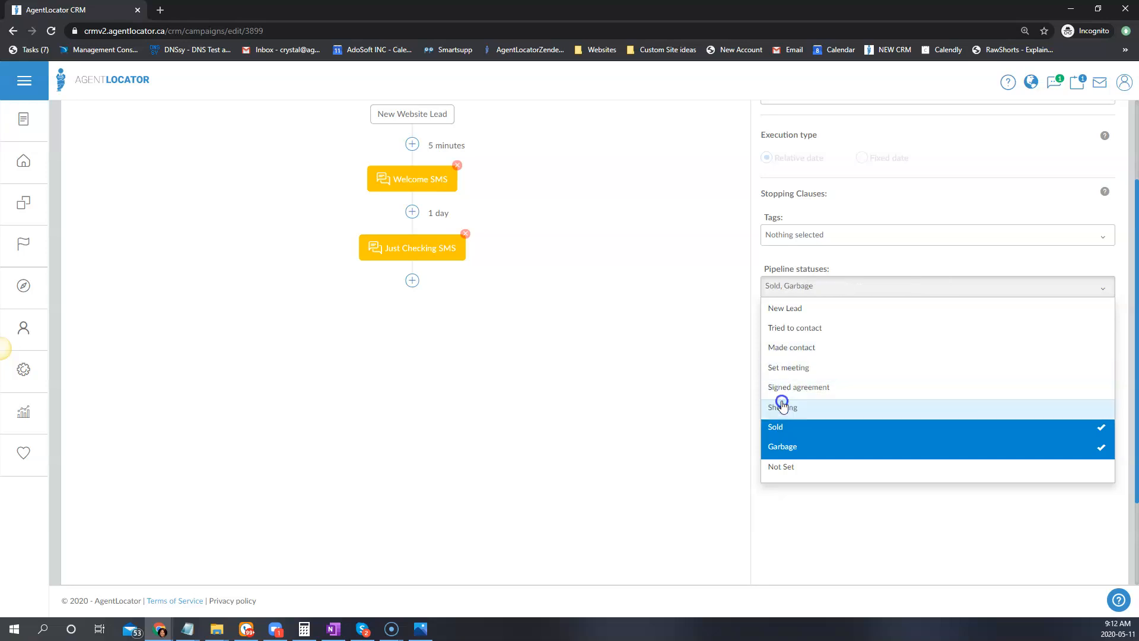
click(778, 427)
click(782, 447)
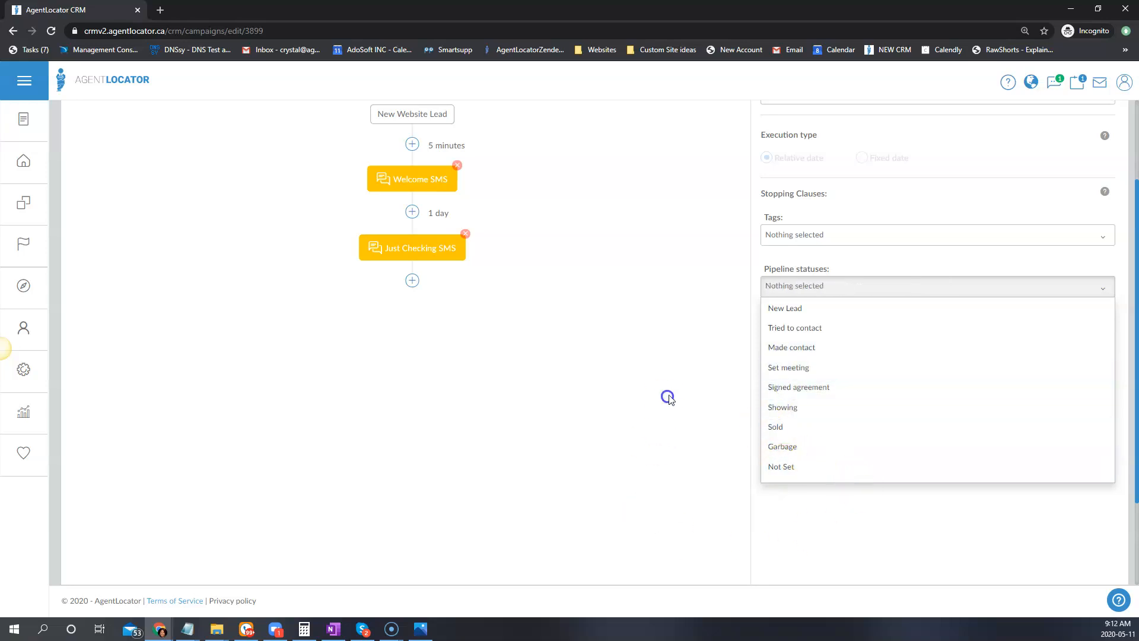
click(666, 397)
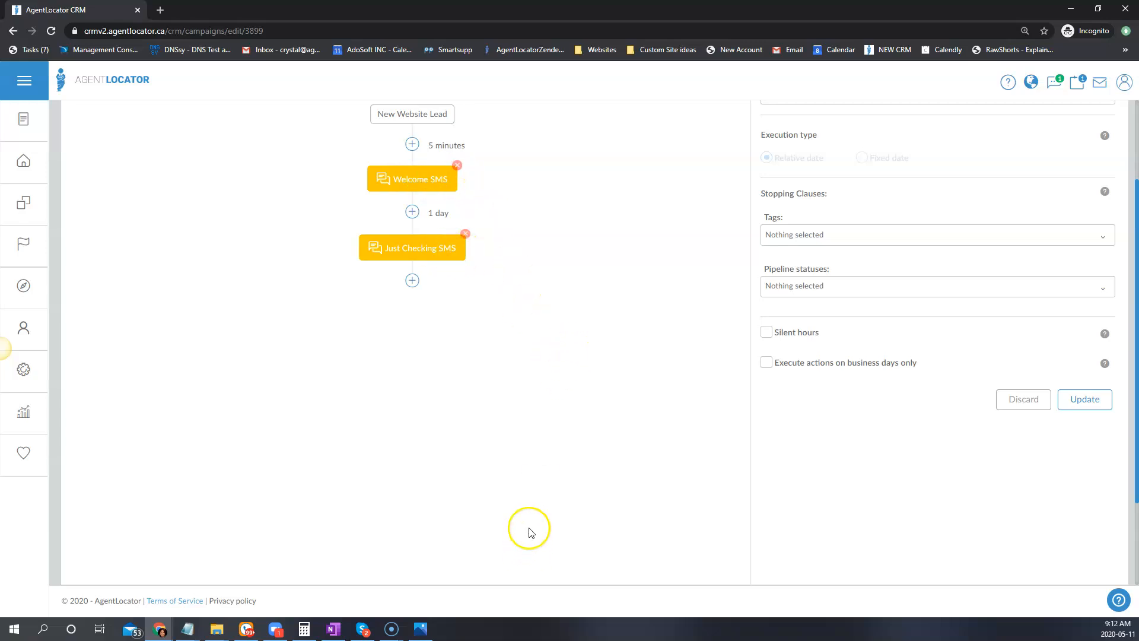
Enable silent hours for the campaign and set their start time to 10:00 PM.
click(767, 333)
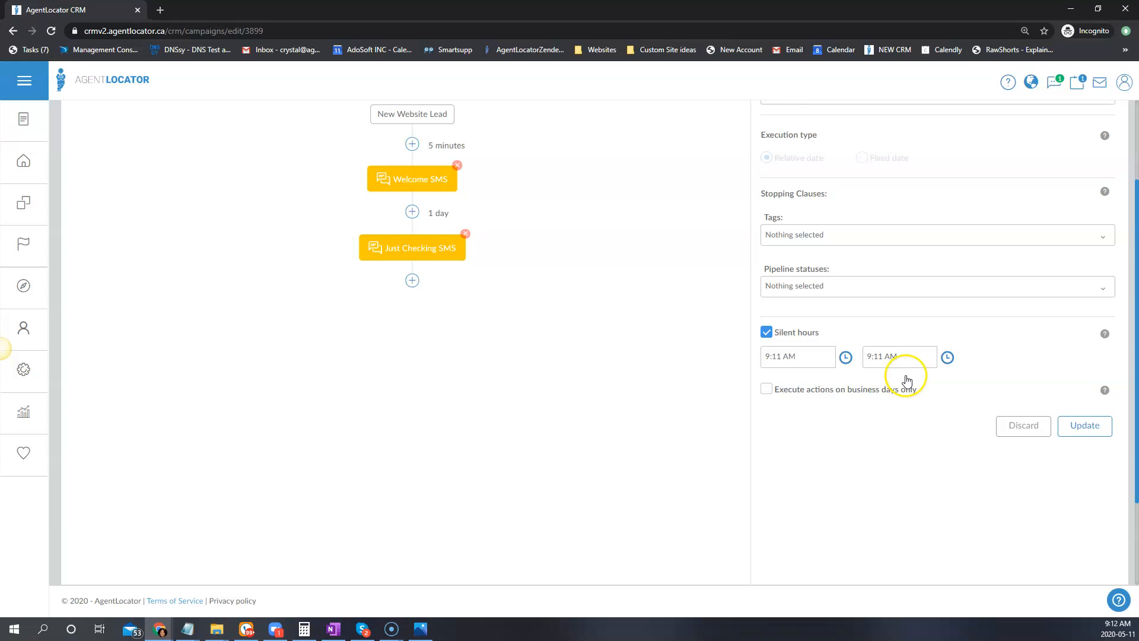
click(846, 358)
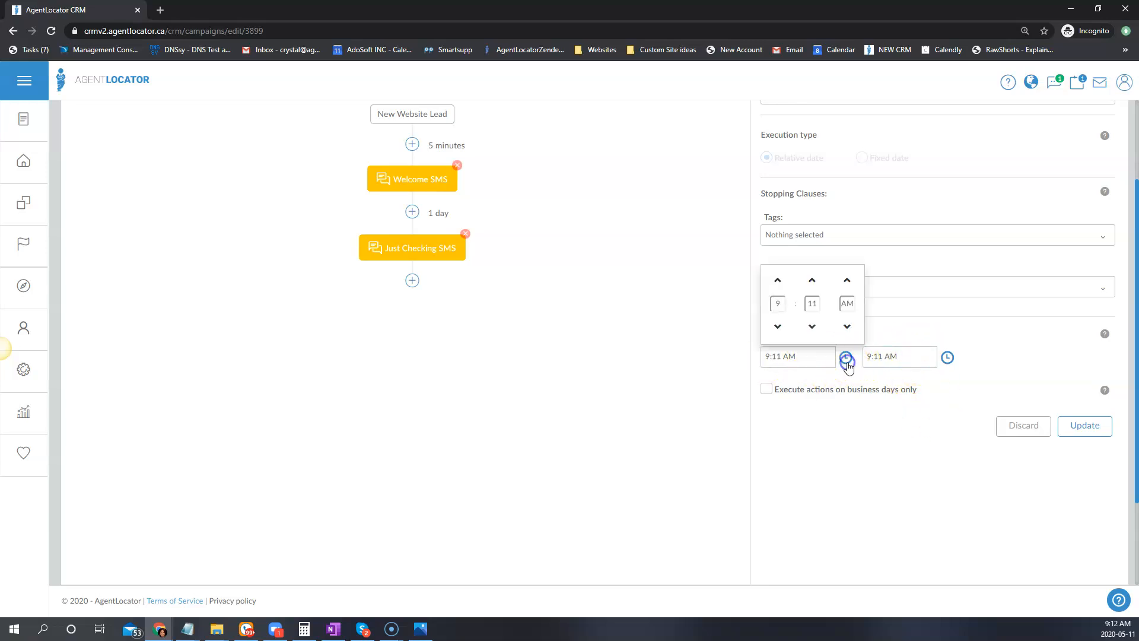
click(777, 281)
click(777, 326)
click(811, 327)
click(812, 282)
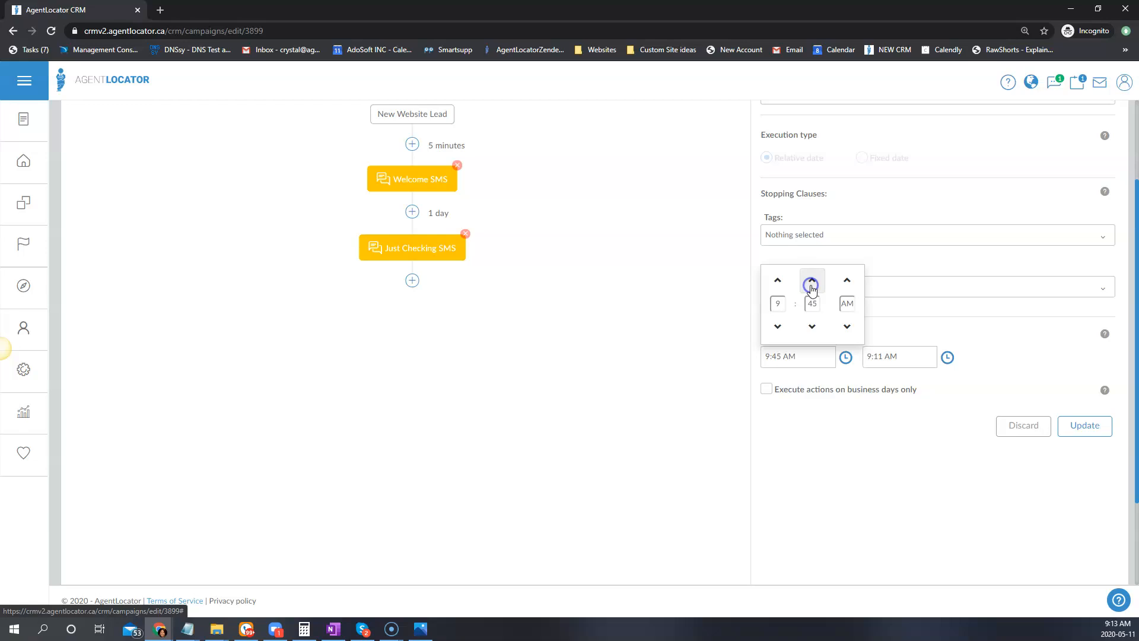
click(847, 282)
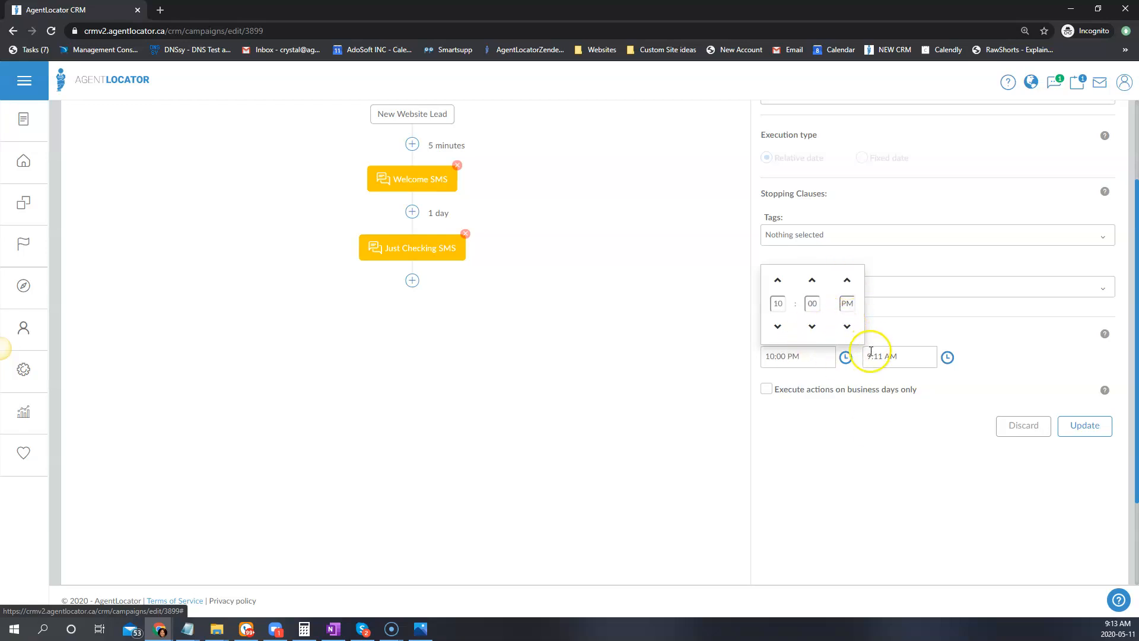
Set the end time of the campaign's silent hours to 8:00 AM.
click(949, 362)
click(903, 352)
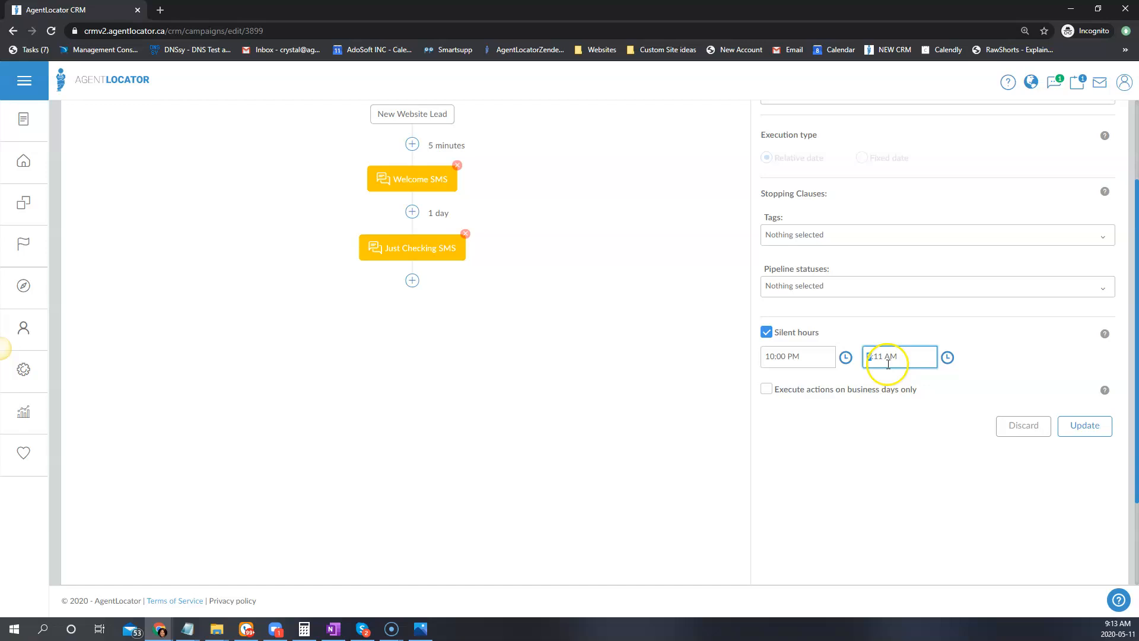
click(947, 357)
click(879, 327)
click(880, 326)
click(913, 326)
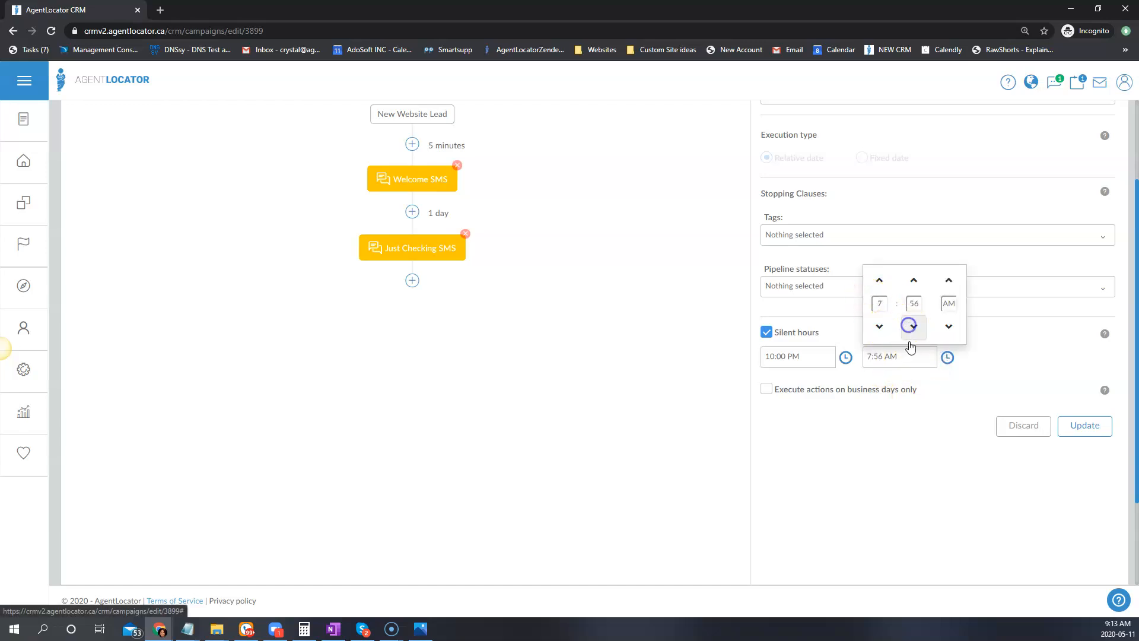
click(886, 286)
click(912, 284)
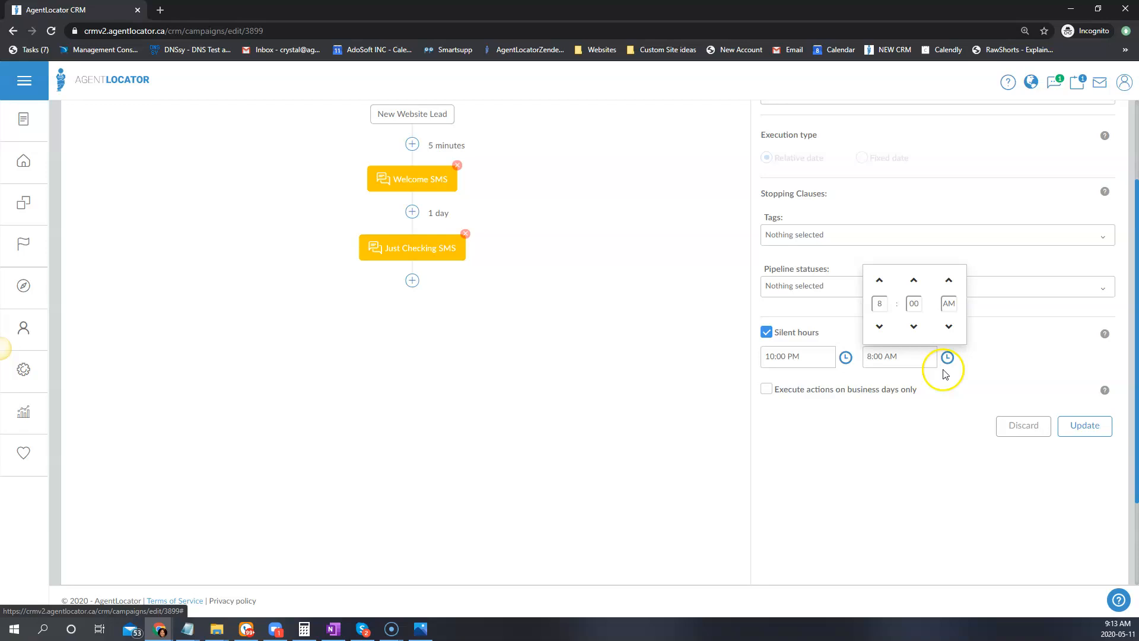
click(1011, 356)
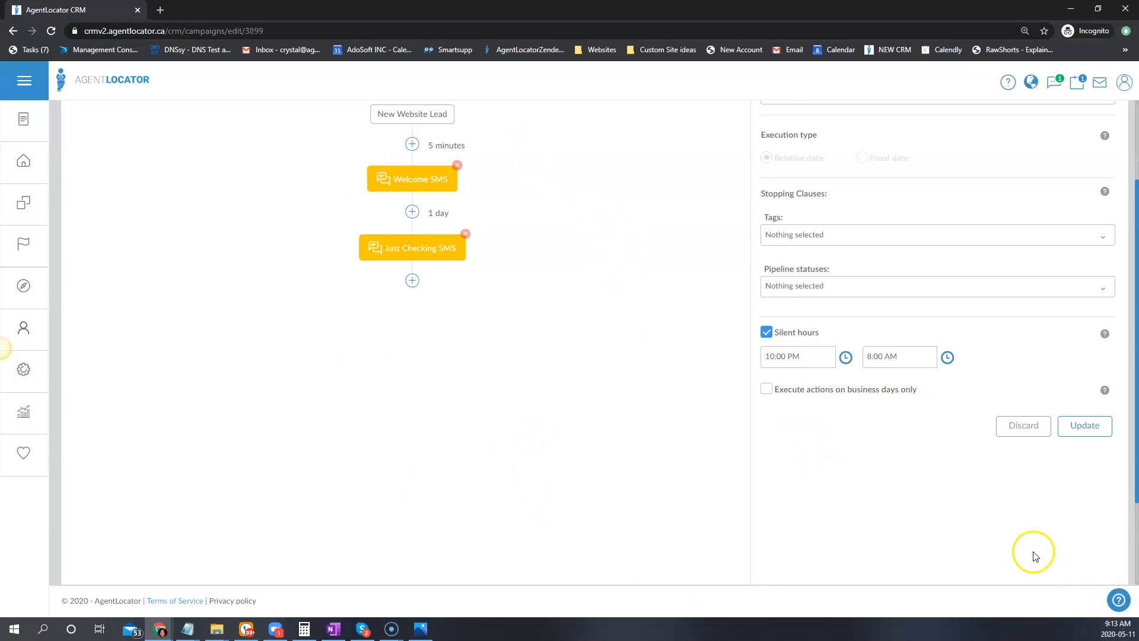
Save the updated settings of the New Website Lead campaign.
click(775, 366)
click(901, 362)
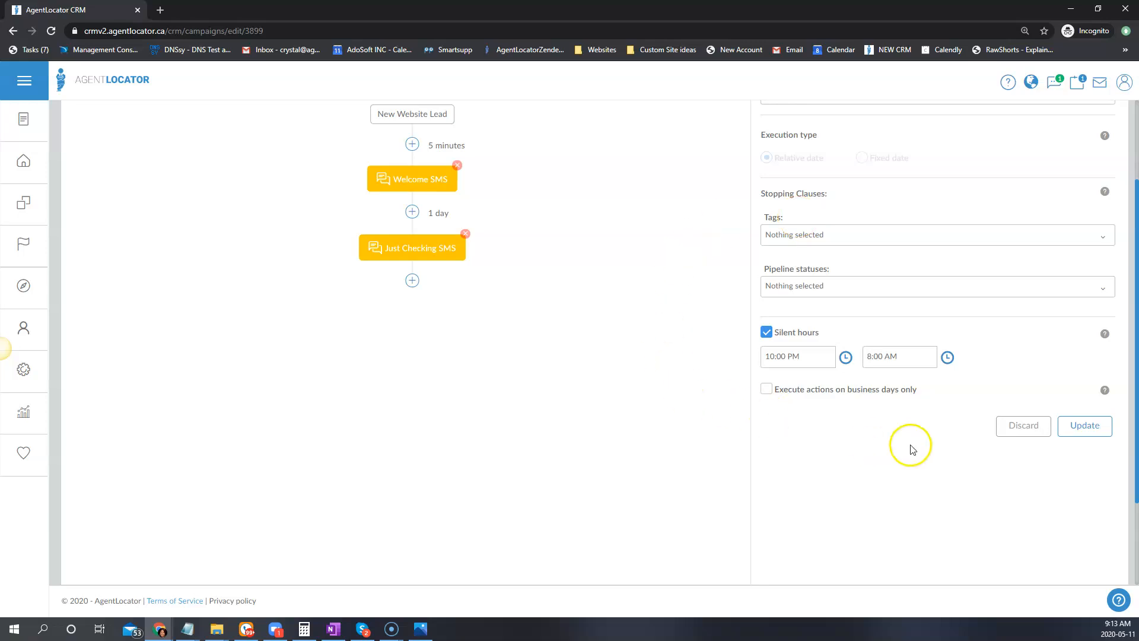
click(1086, 426)
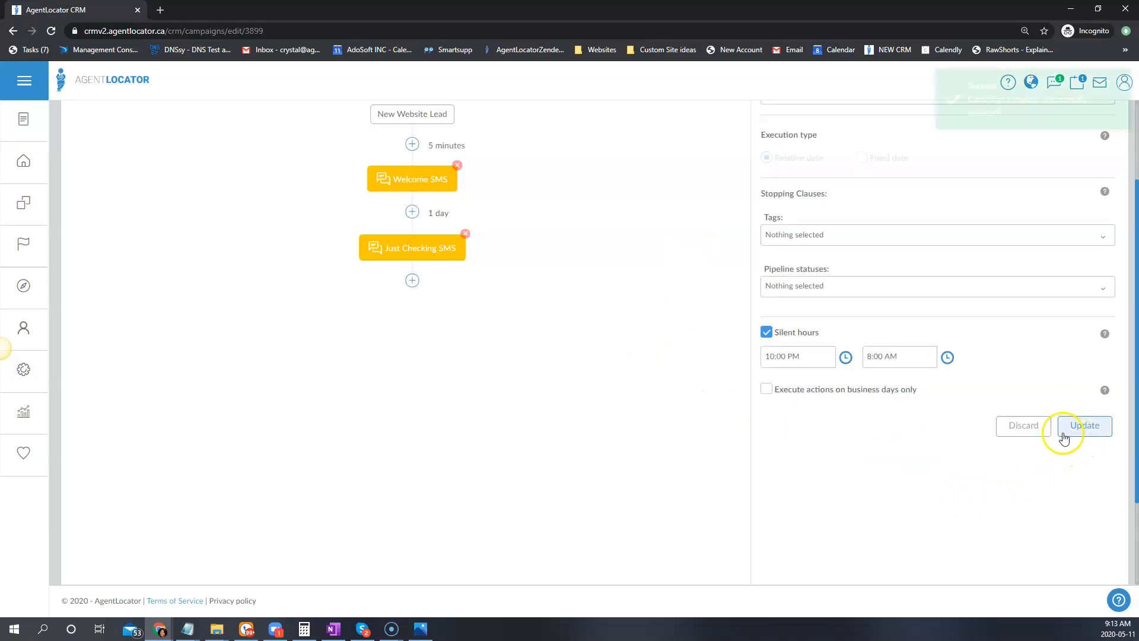
scroll(541, 424, up, 2)
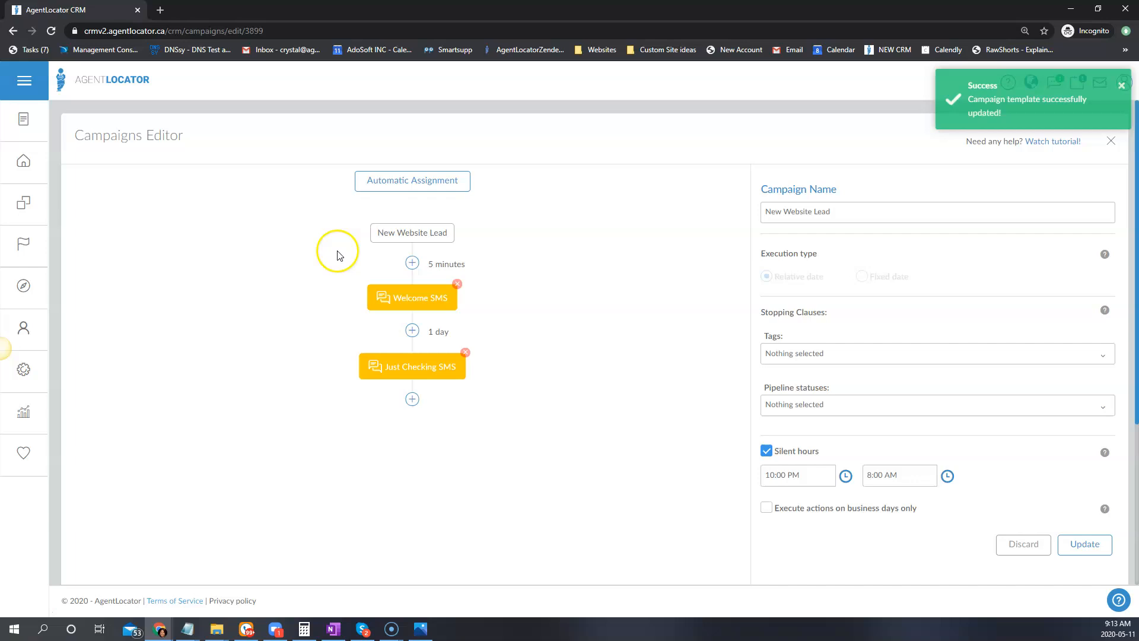
Turn off silent hours for the campaign's Welcome SMS action and save the updated action.
click(422, 305)
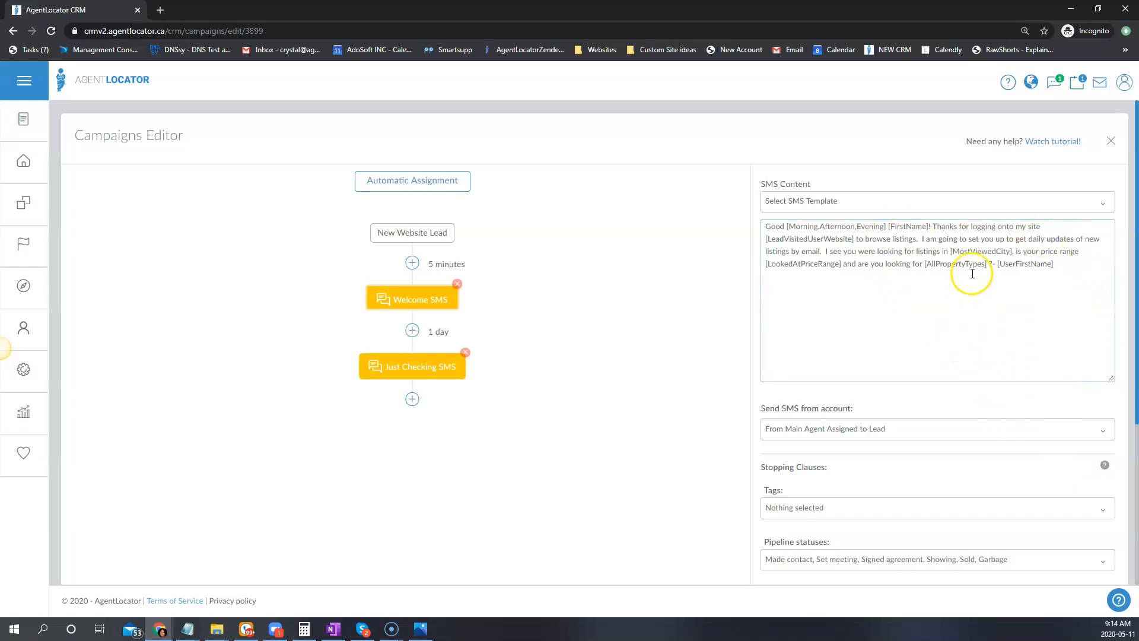
scroll(931, 469, down, 3)
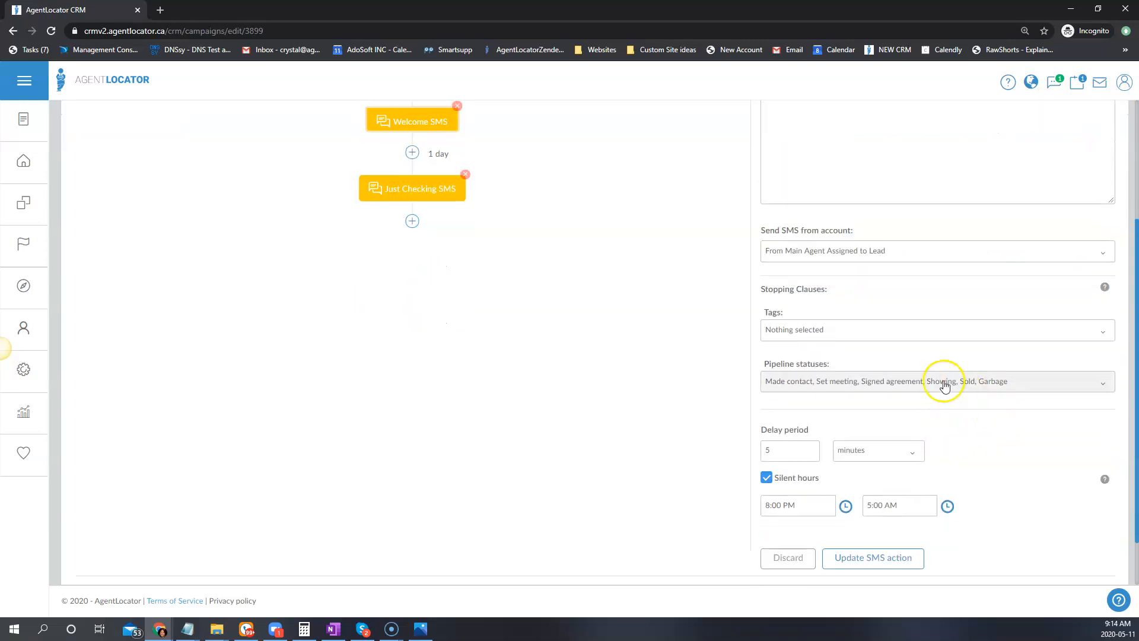
scroll(830, 368, up, 1)
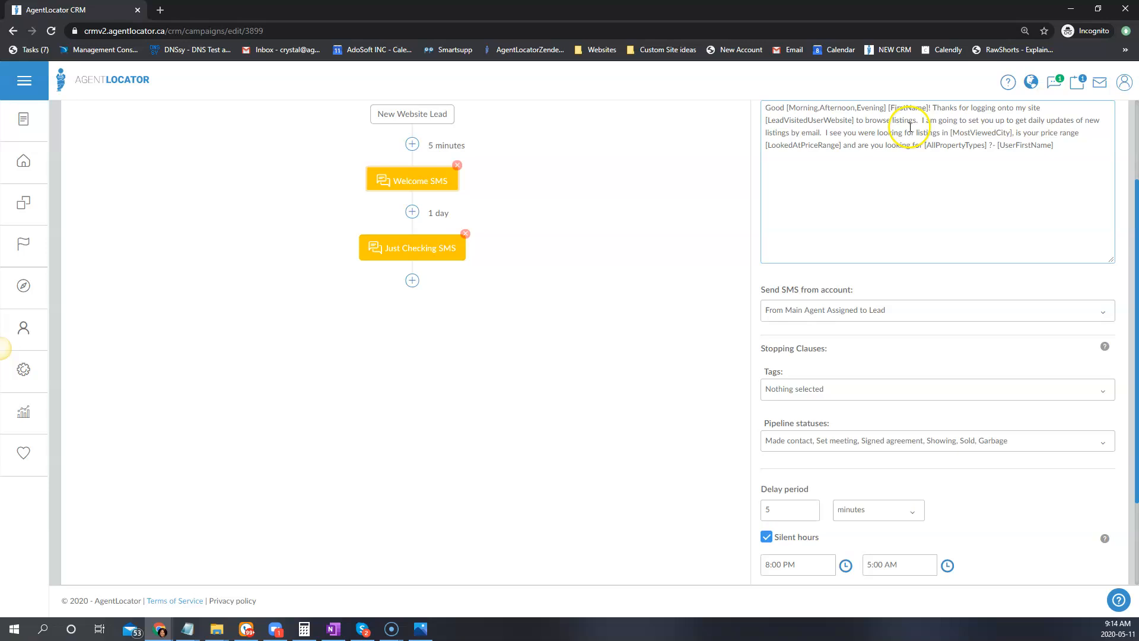
click(931, 448)
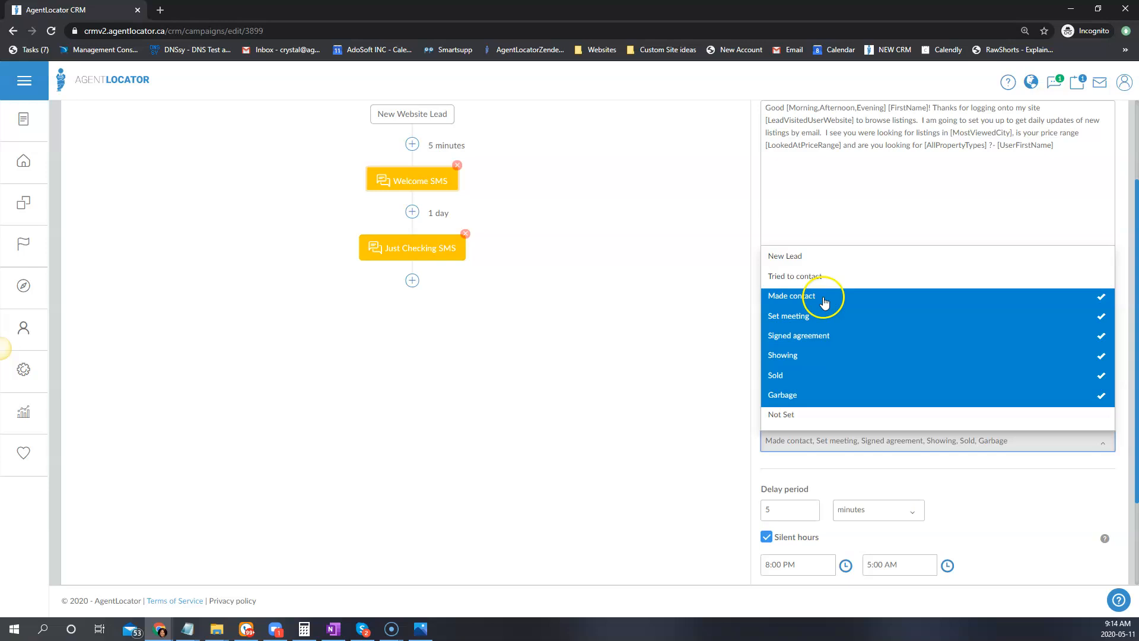
click(712, 384)
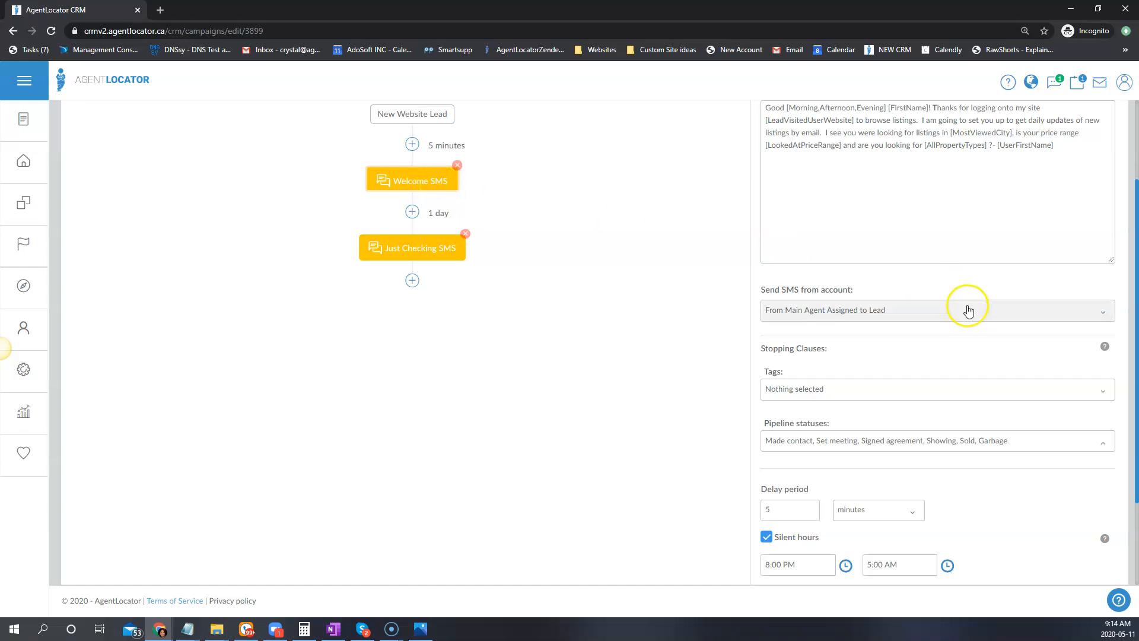
scroll(966, 305, down, 2)
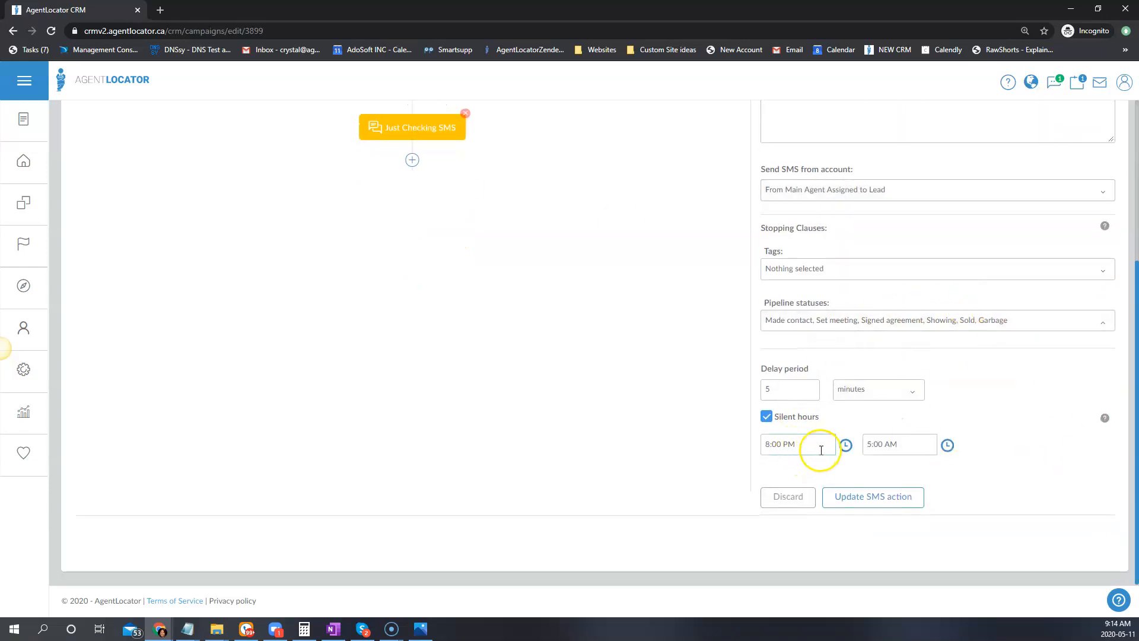
click(765, 417)
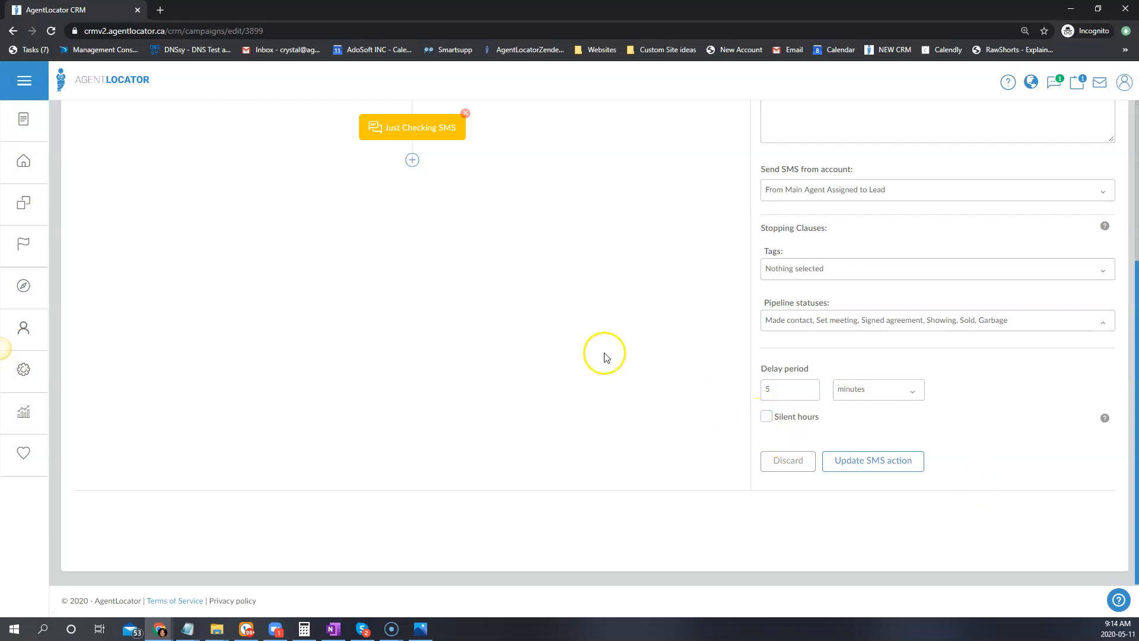
scroll(602, 353, up, 4)
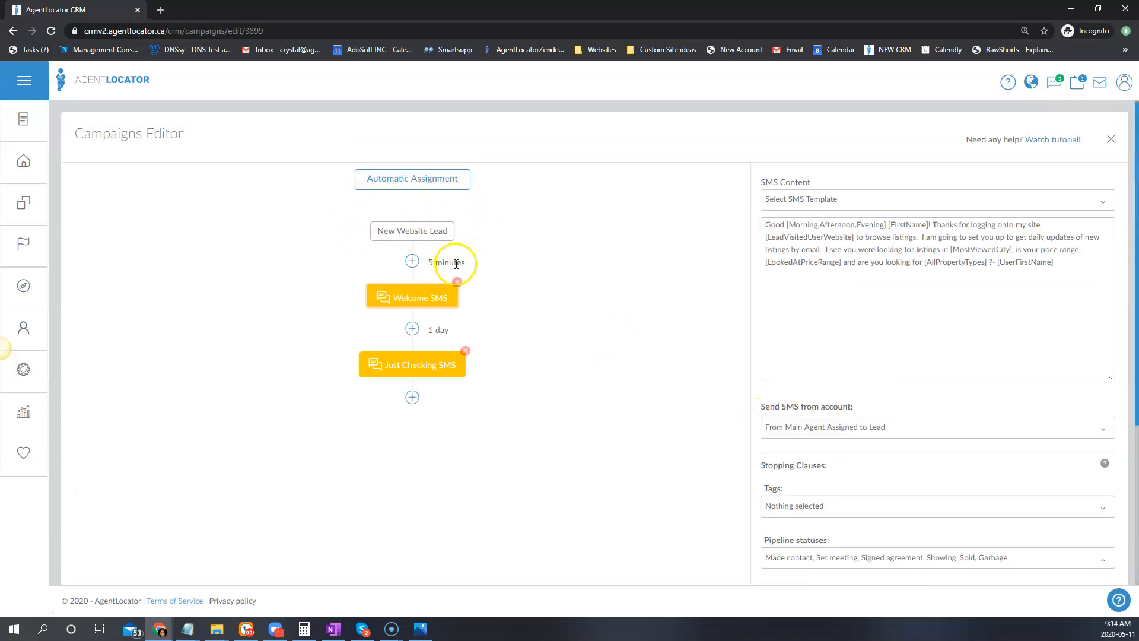
scroll(590, 394, down, 3)
scroll(589, 394, up, 3)
scroll(758, 345, down, 4)
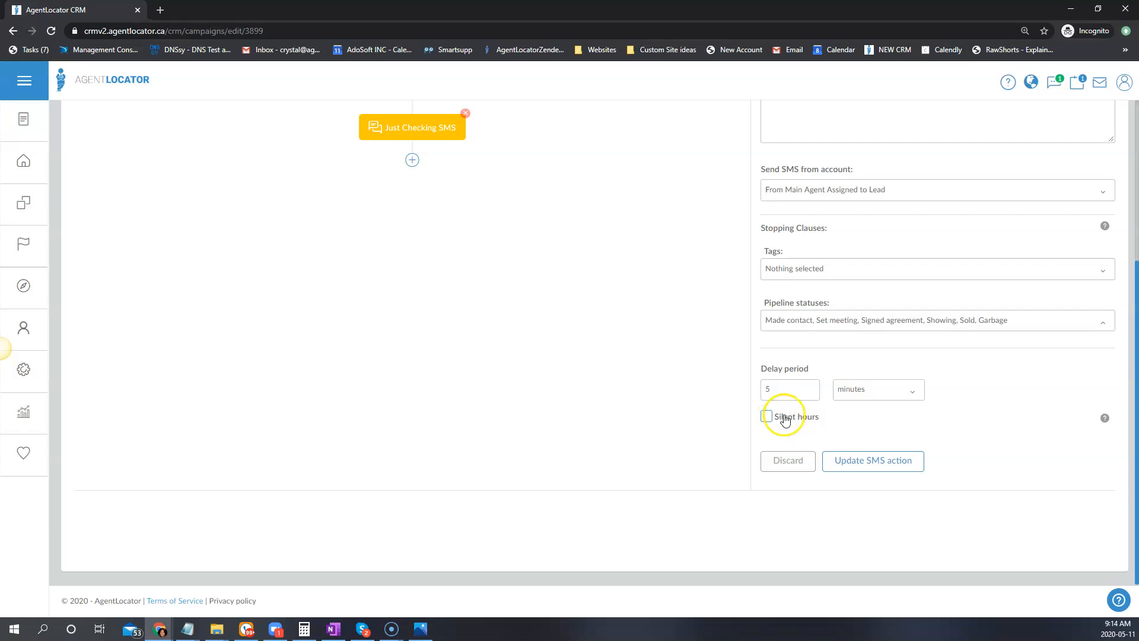
click(865, 468)
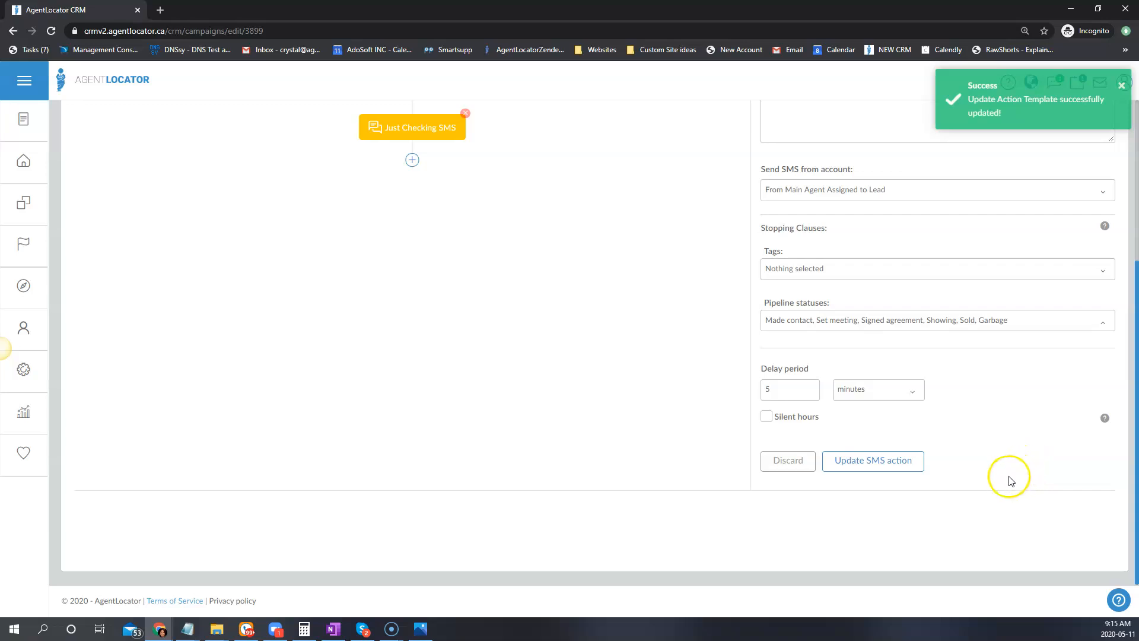
Deselect Made contact and Set meeting from the stopping-clause pipeline statuses of the Just Checking SMS action.
scroll(1010, 481, up, 3)
click(394, 300)
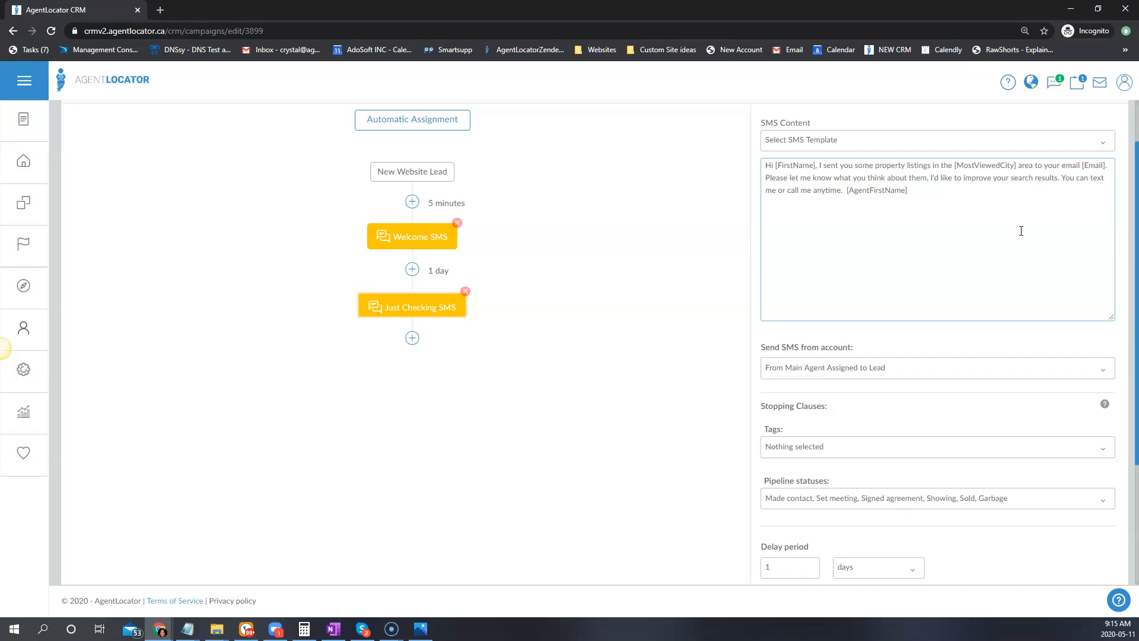
click(1039, 229)
scroll(949, 404, down, 2)
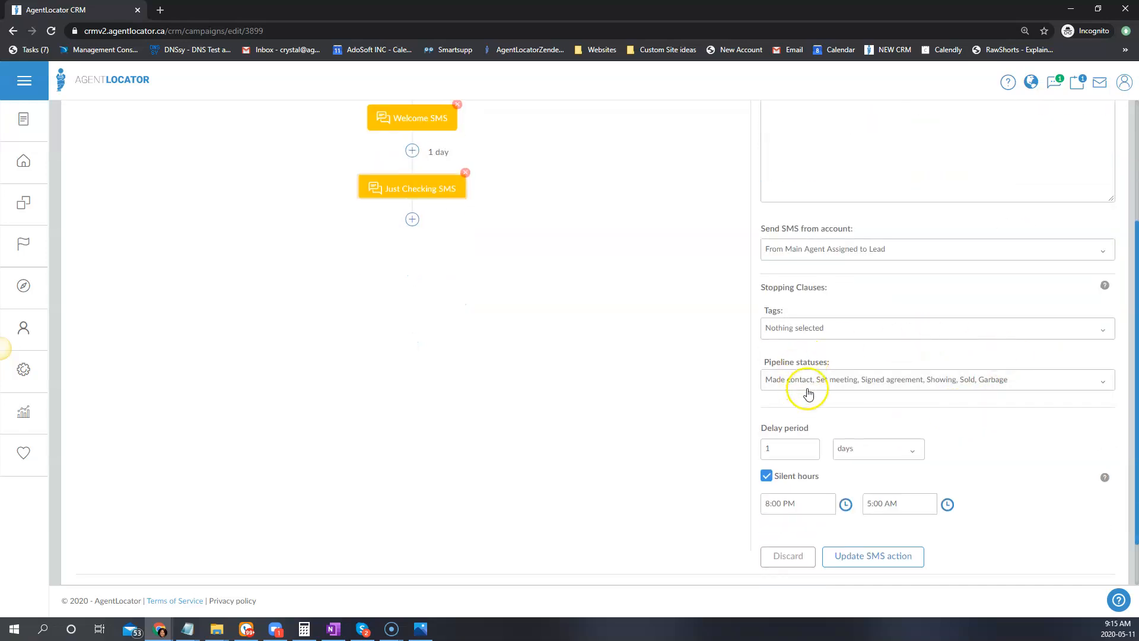
click(831, 382)
click(805, 441)
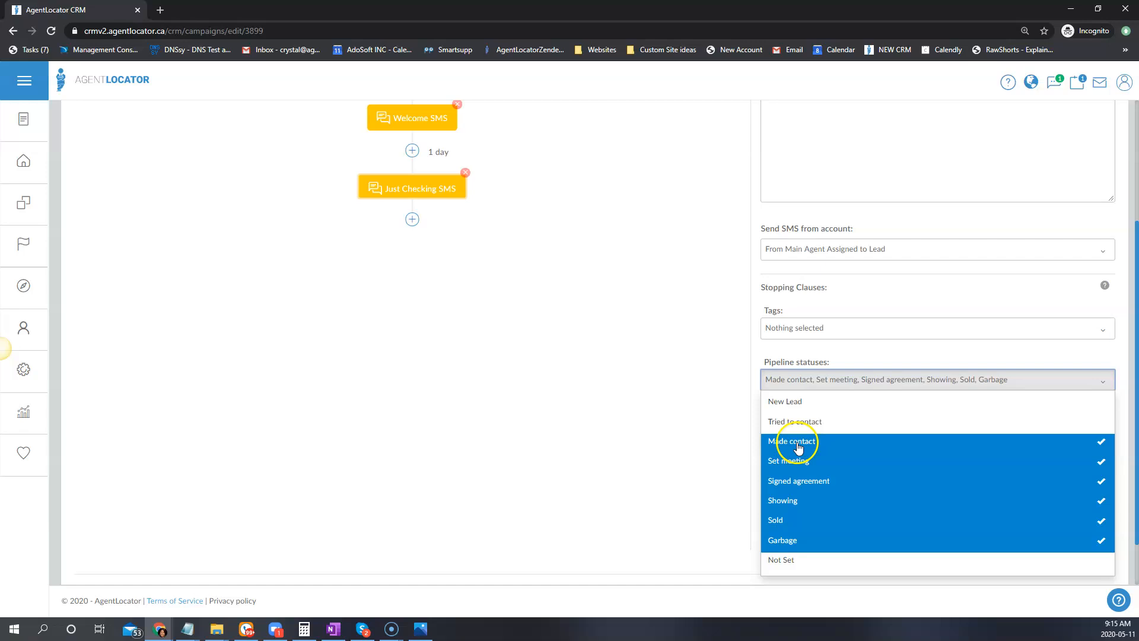
click(800, 461)
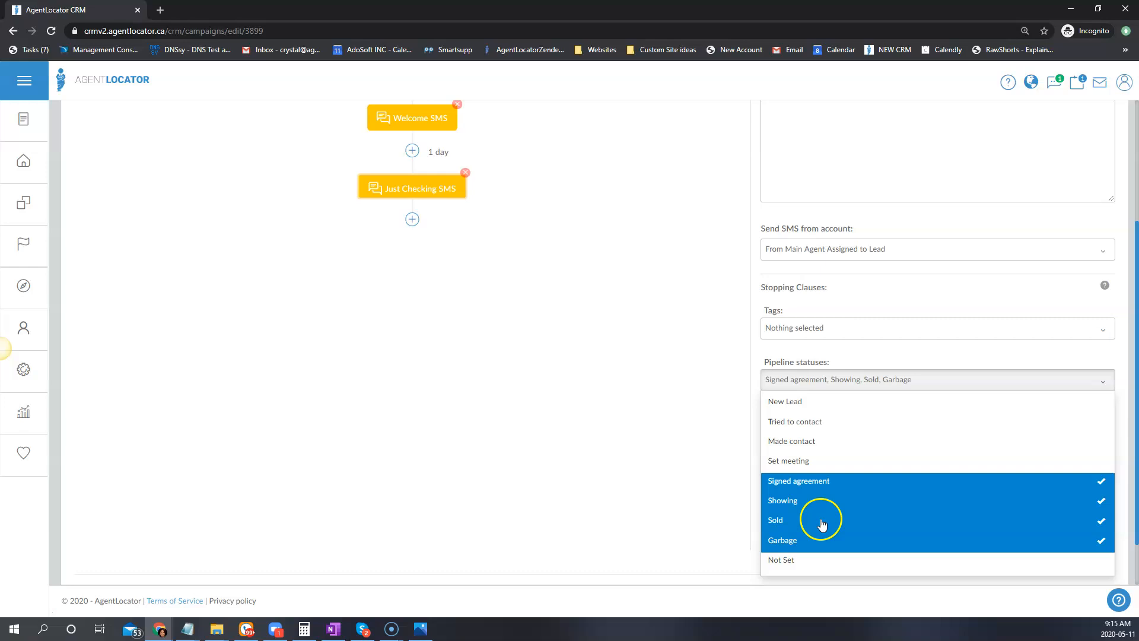
click(632, 485)
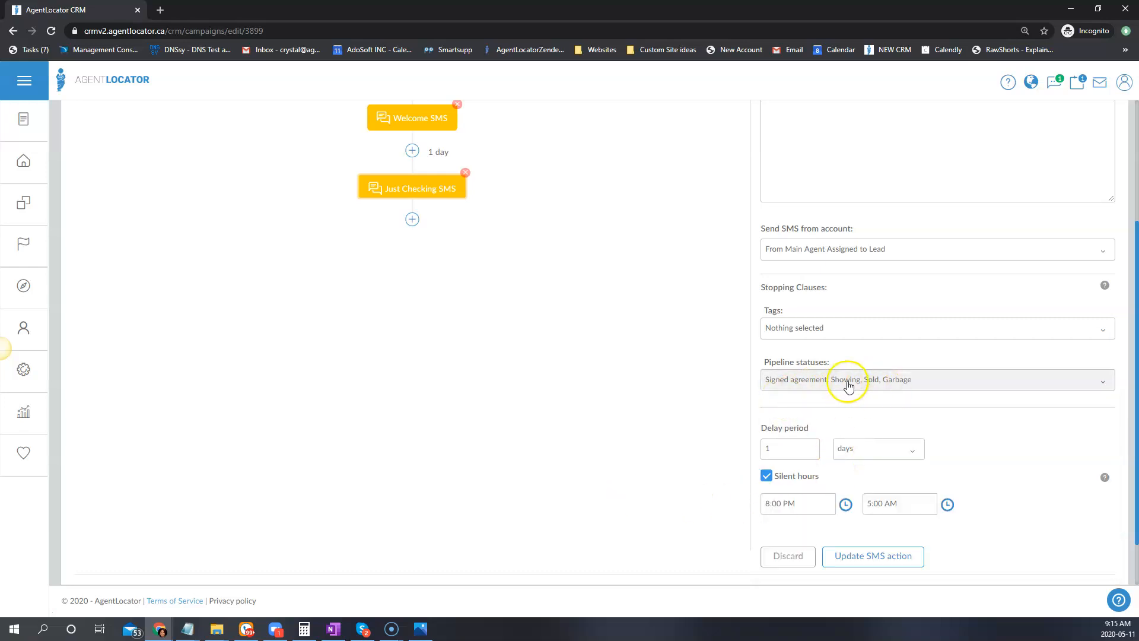
Turn off silent hours for the Just Checking SMS action and save the updated action.
click(765, 476)
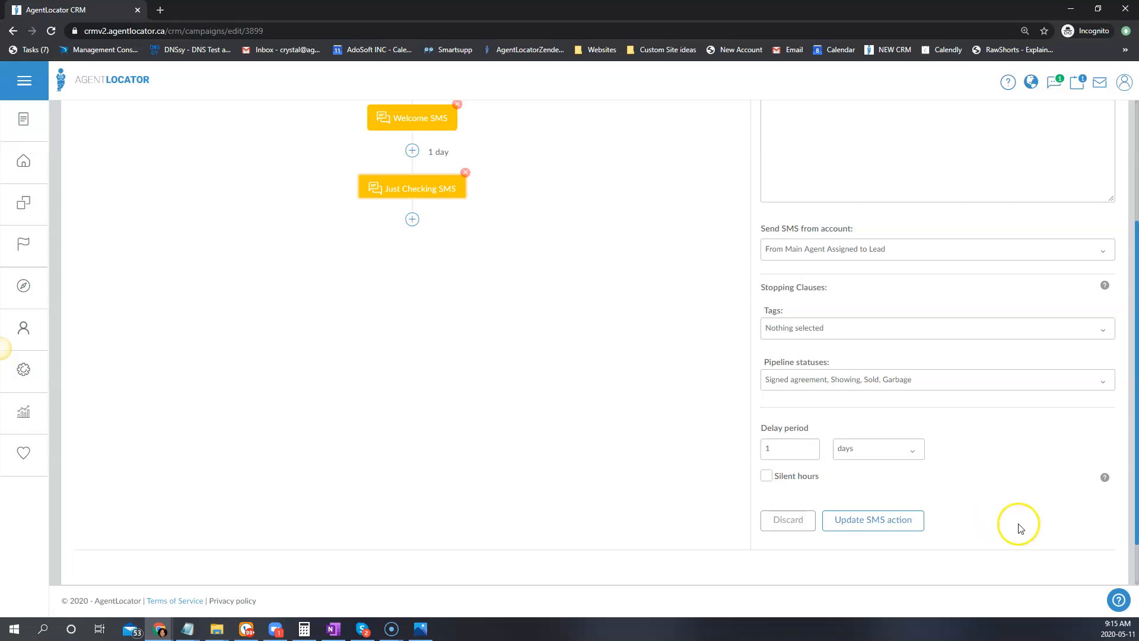
scroll(1012, 489, up, 2)
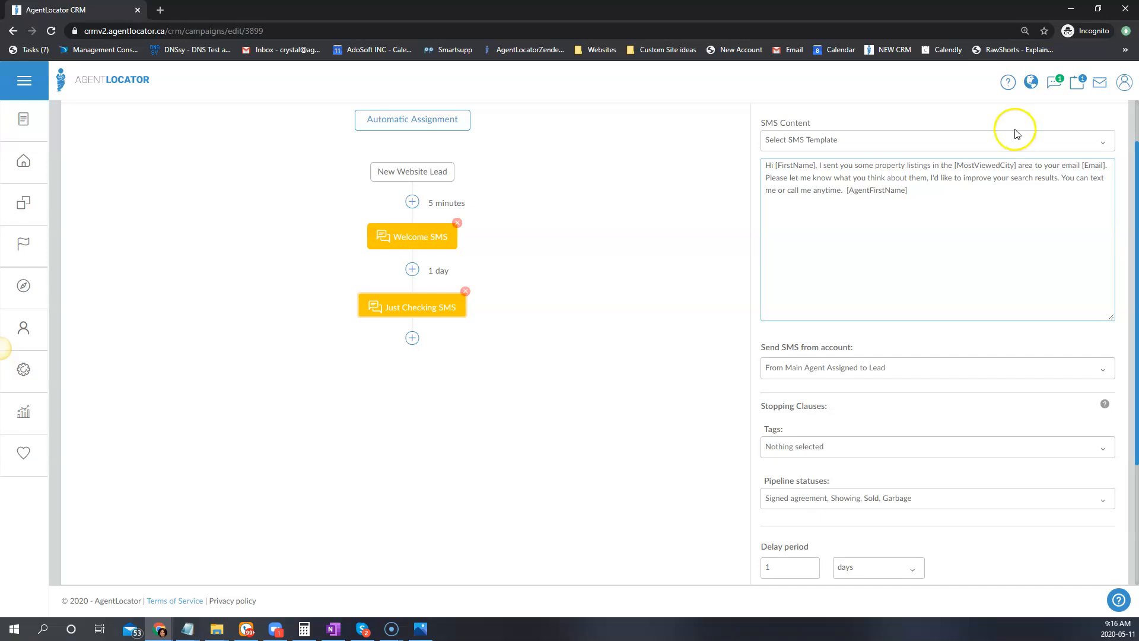
scroll(1068, 237, down, 2)
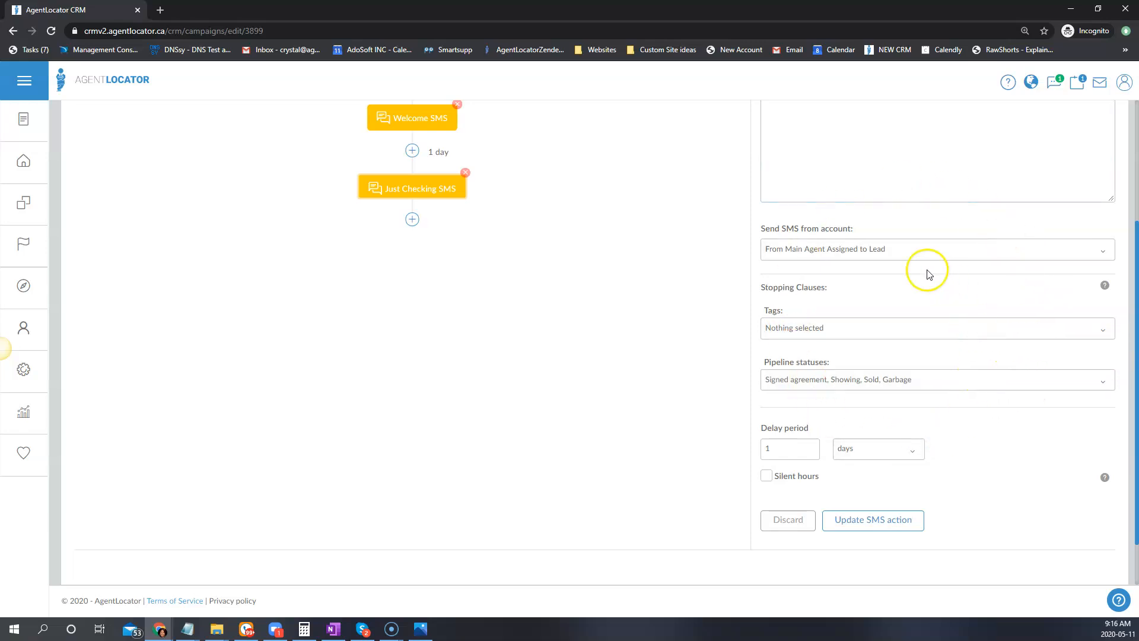
click(890, 522)
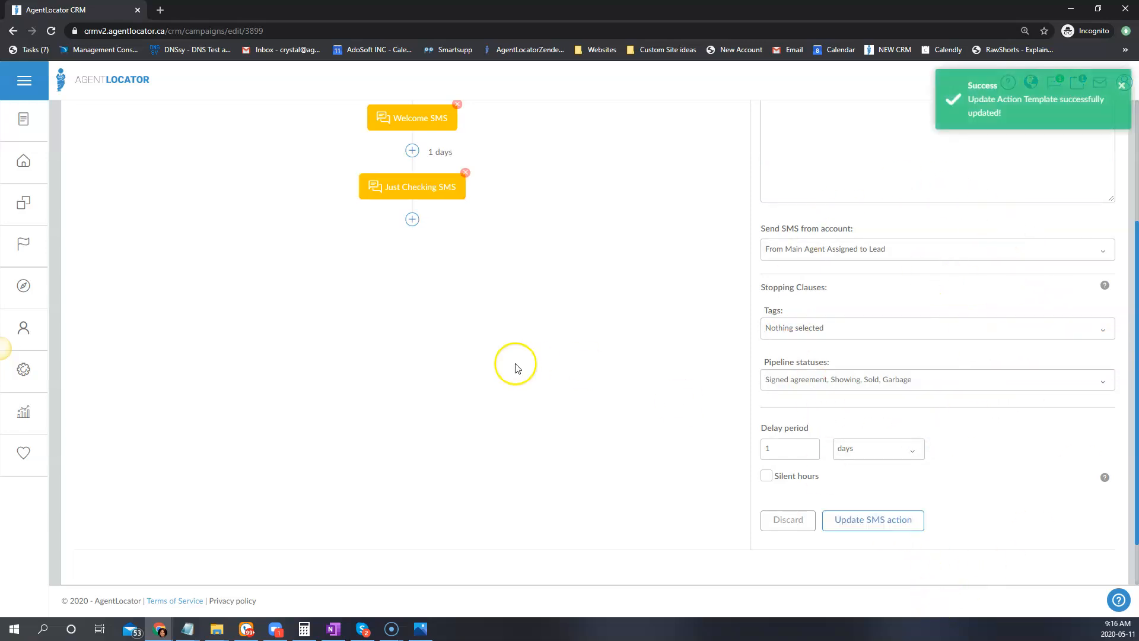
scroll(643, 440, up, 3)
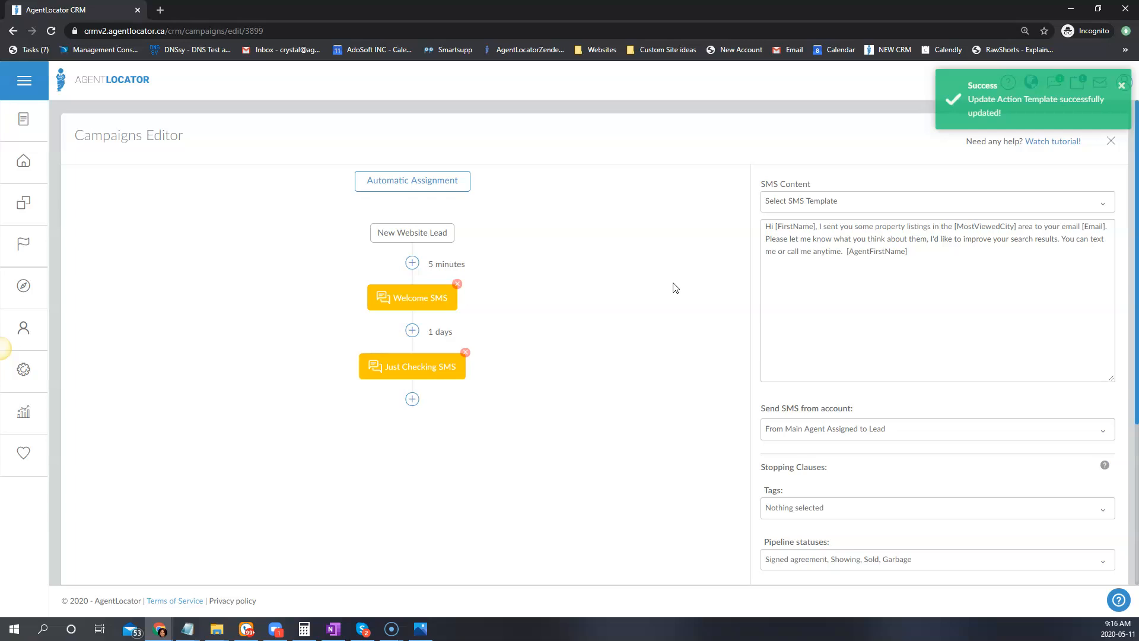
click(424, 184)
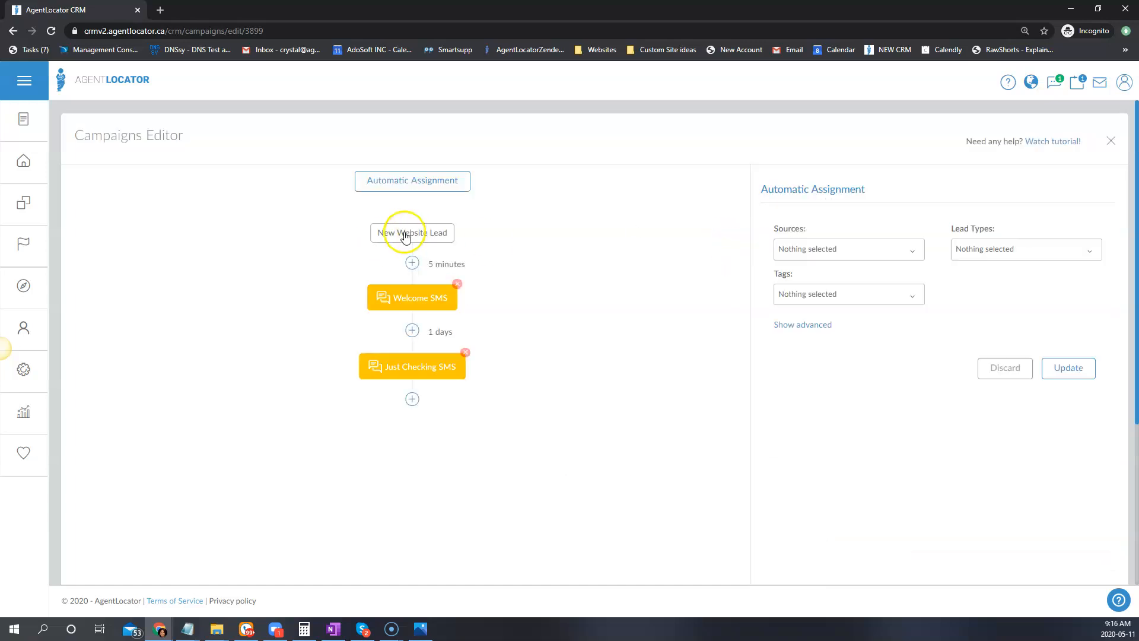
click(810, 251)
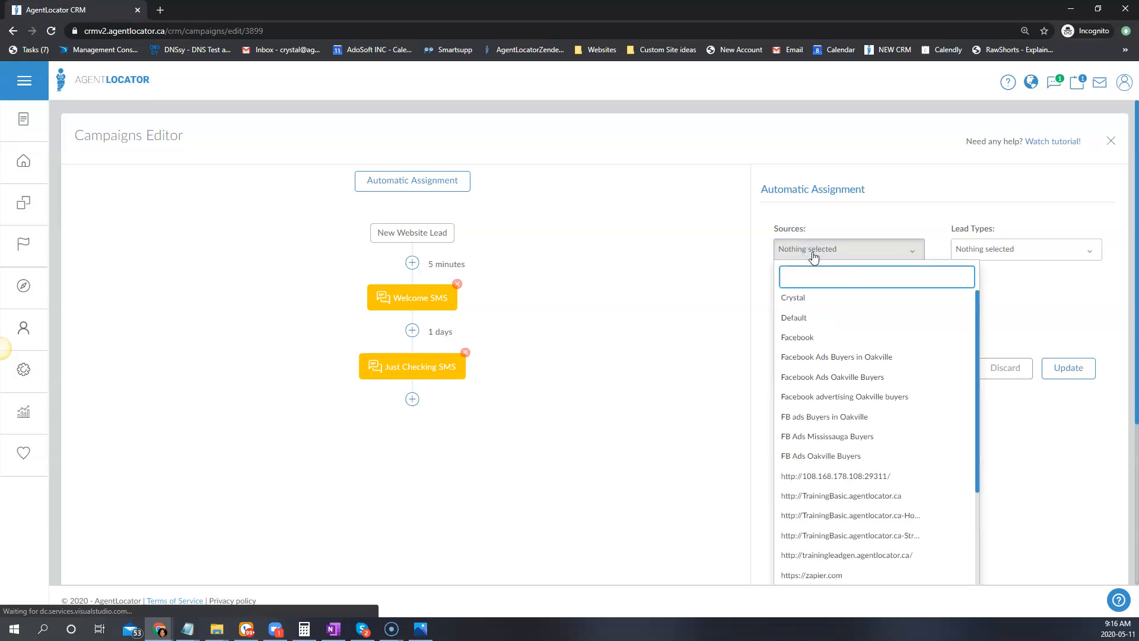
scroll(824, 379, down, 2)
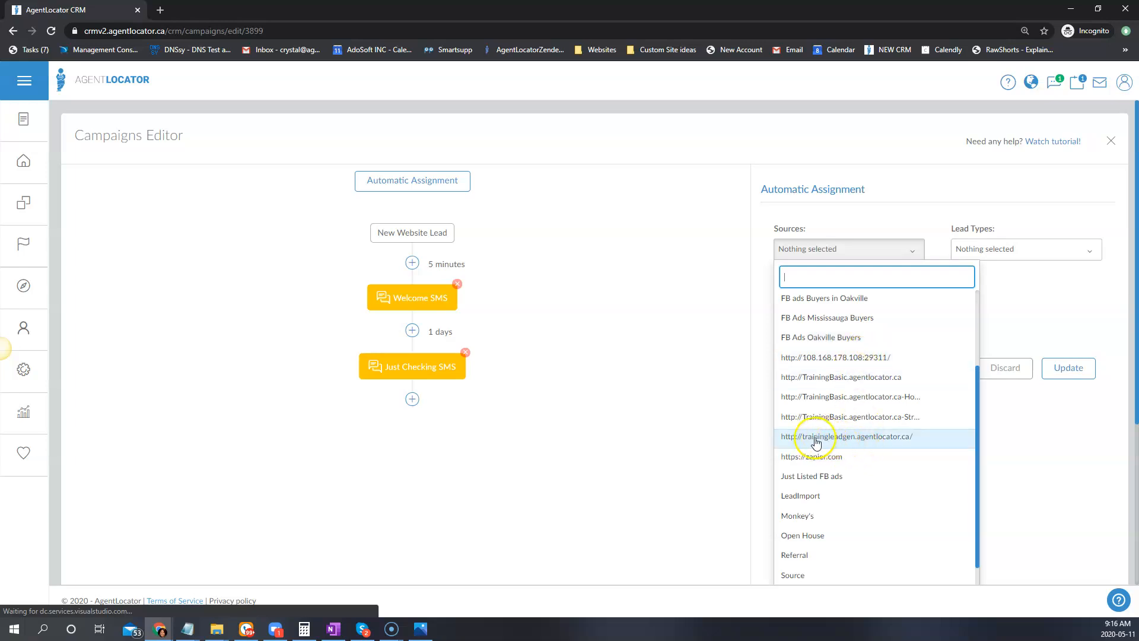
click(868, 439)
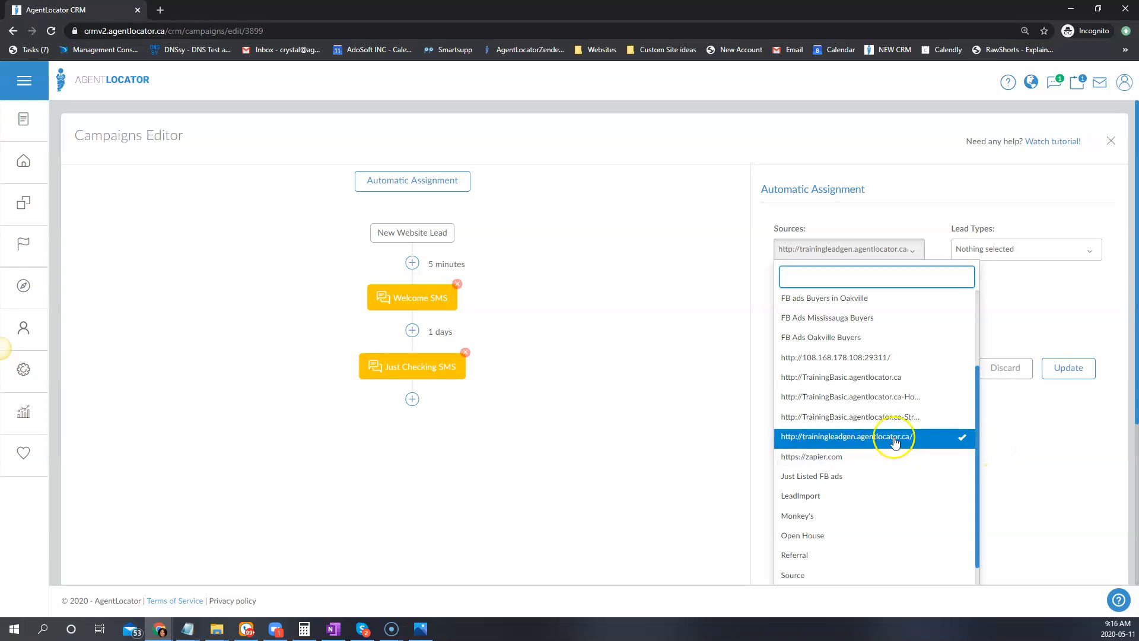
click(585, 345)
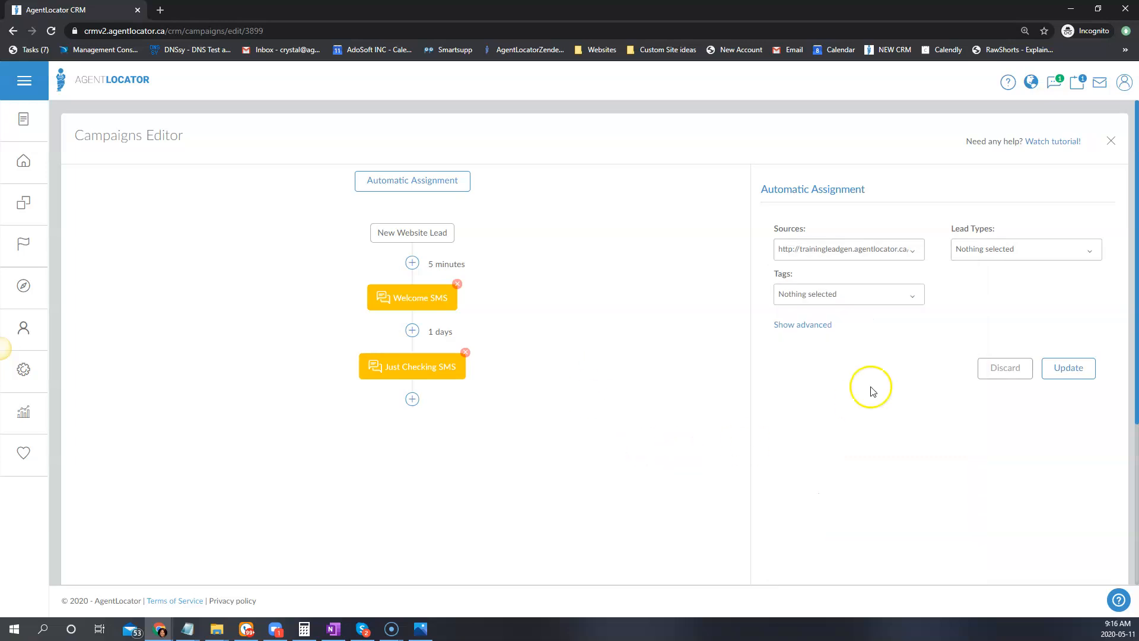
click(1068, 371)
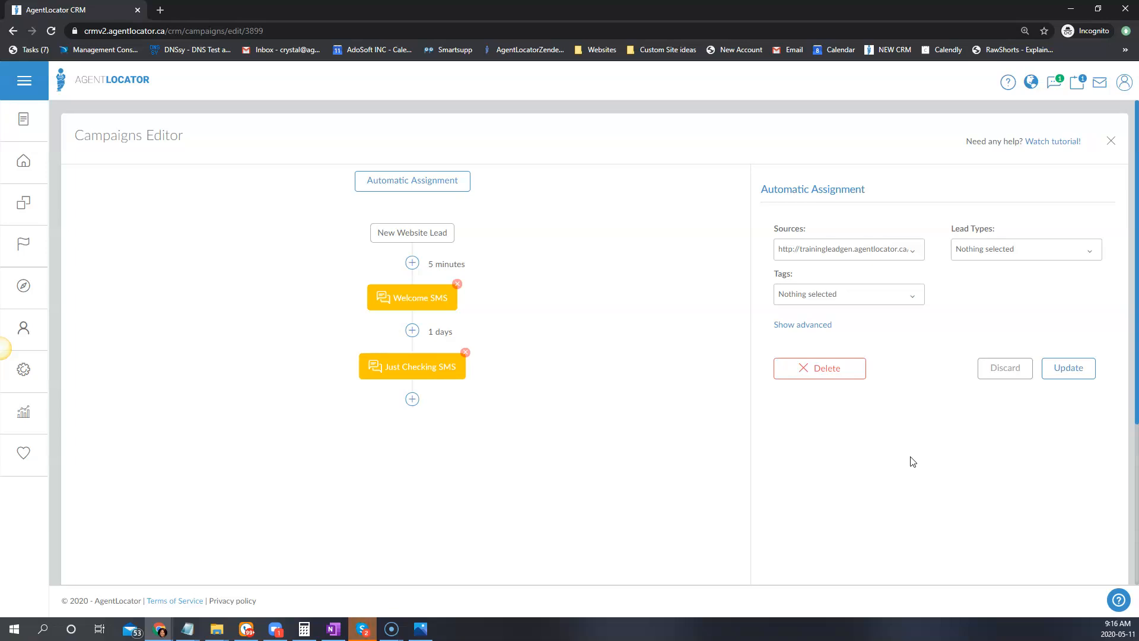
In the user preferences, set the Lead Welcome Campaign template to Nothing selected and save the profile.
click(1124, 84)
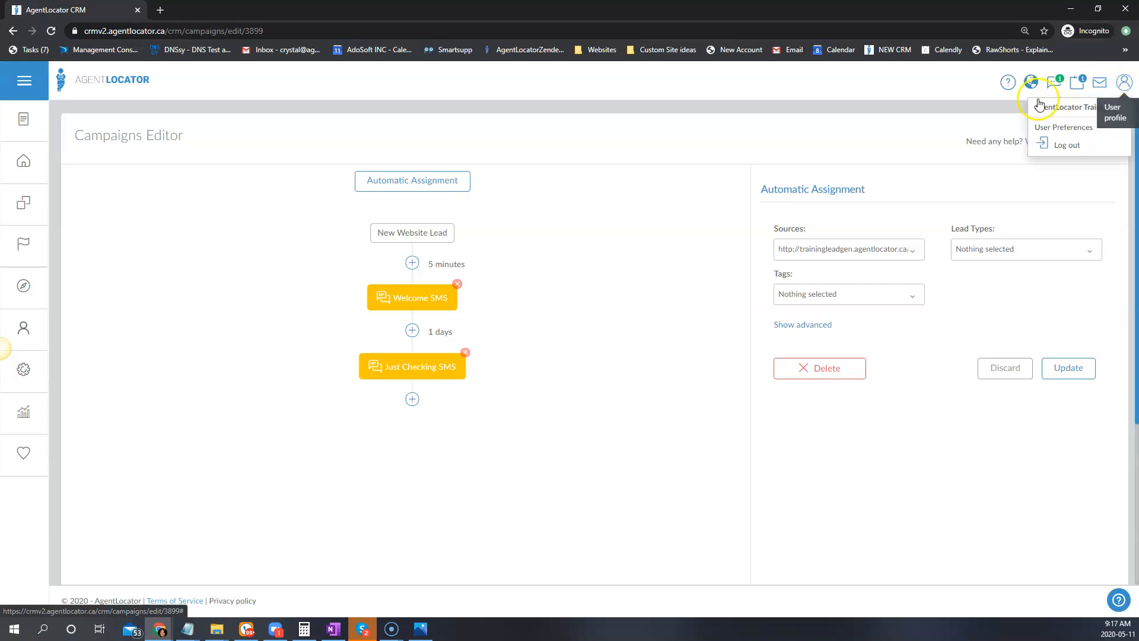
click(1064, 129)
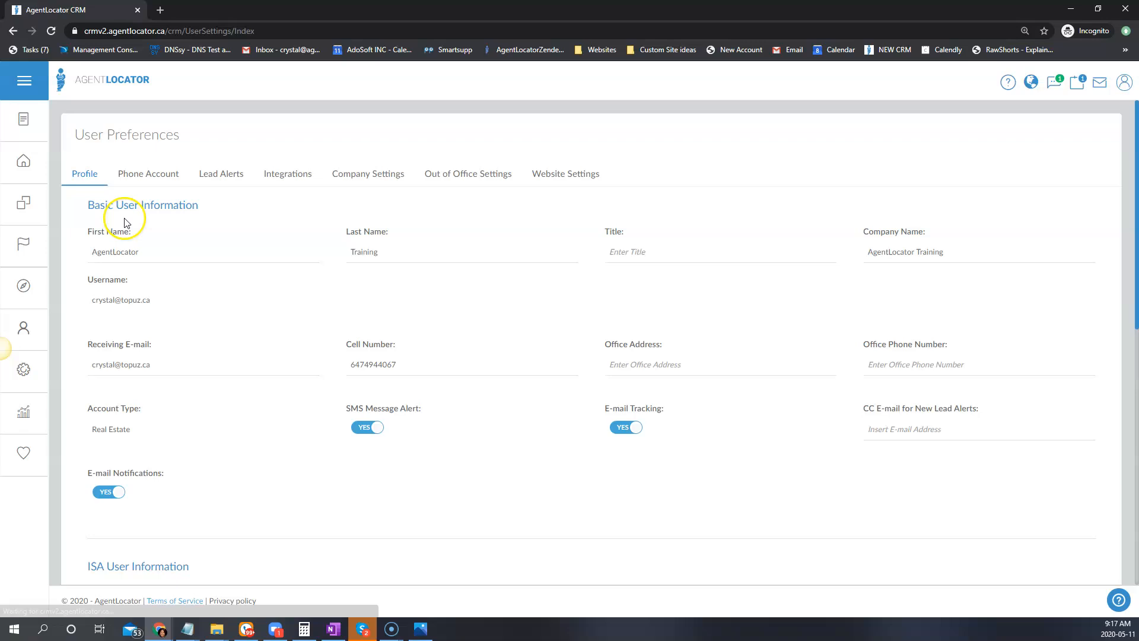
scroll(300, 409, down, 6)
scroll(306, 415, down, 1)
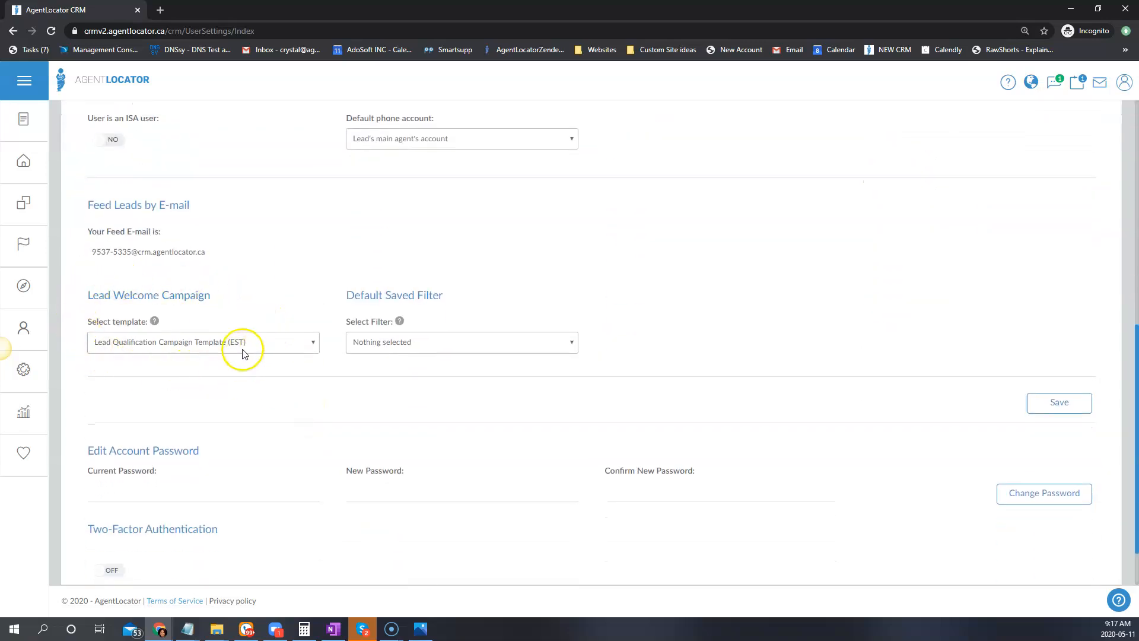
click(168, 342)
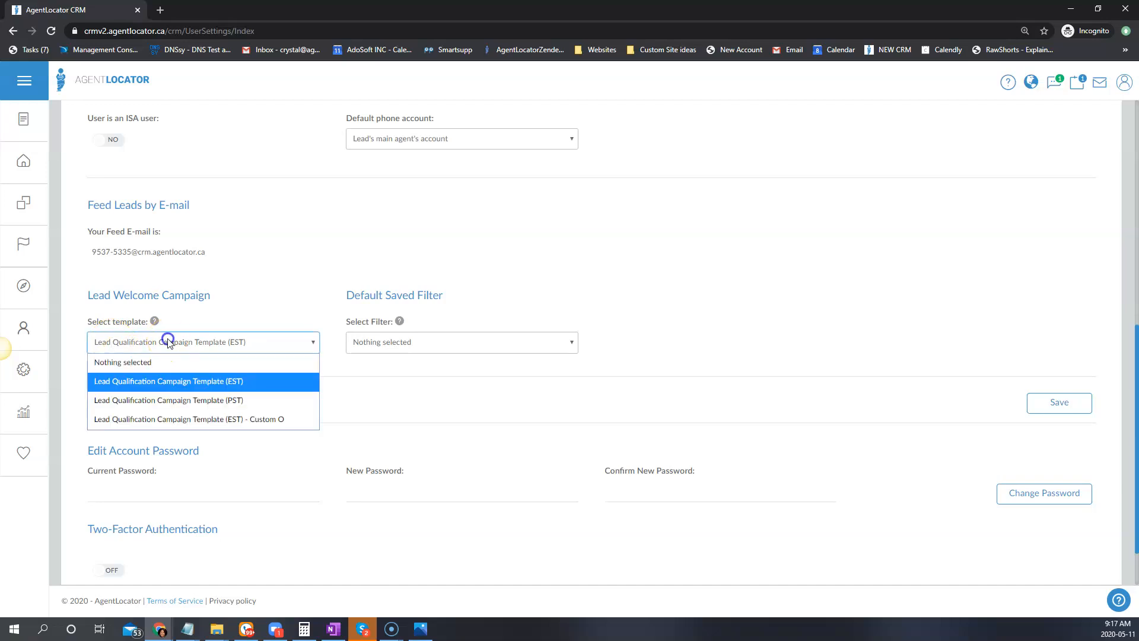
click(131, 366)
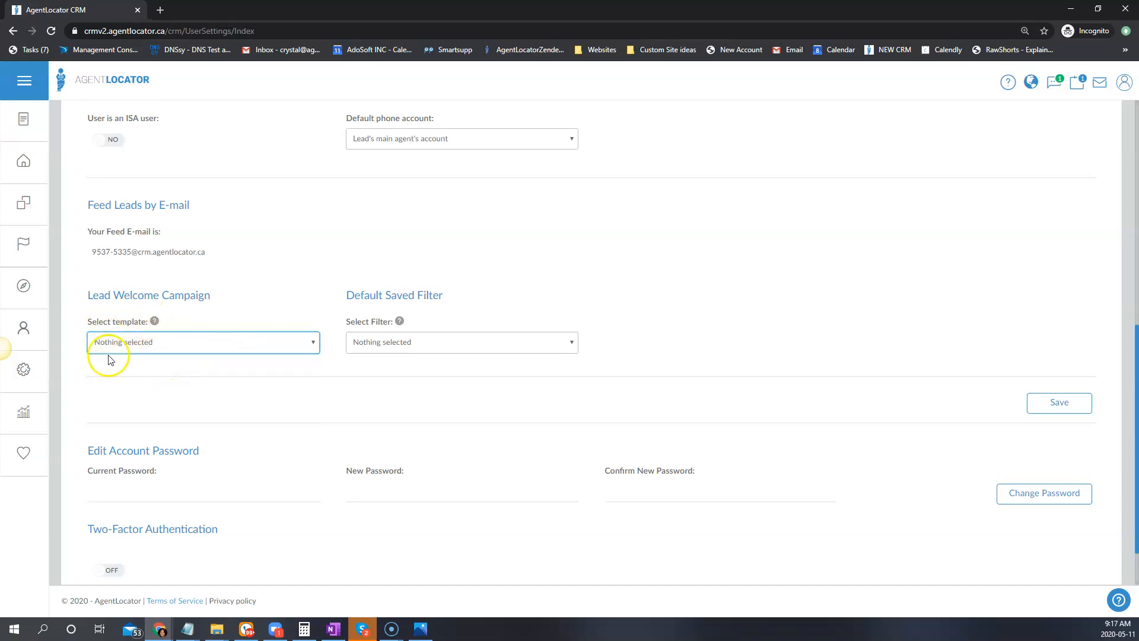
click(160, 345)
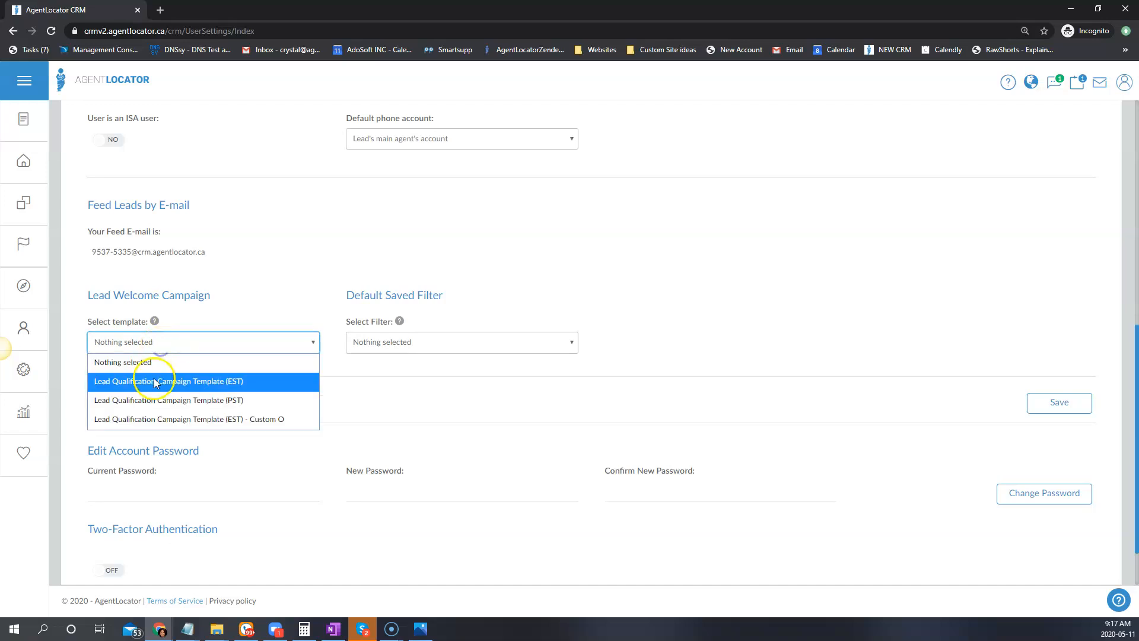
click(137, 363)
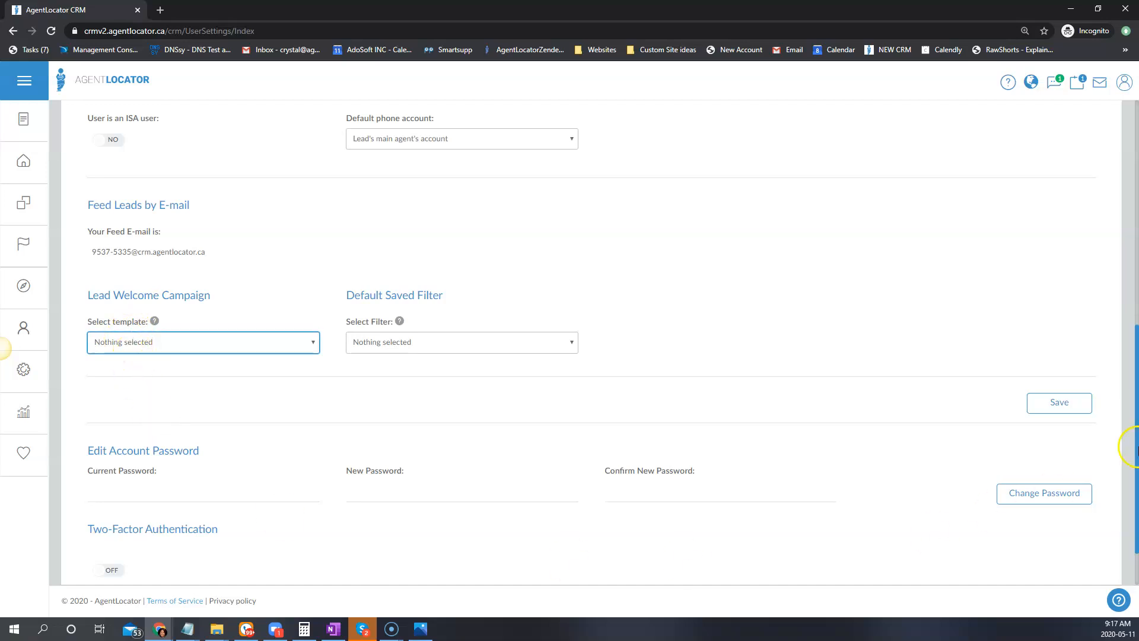
click(1061, 407)
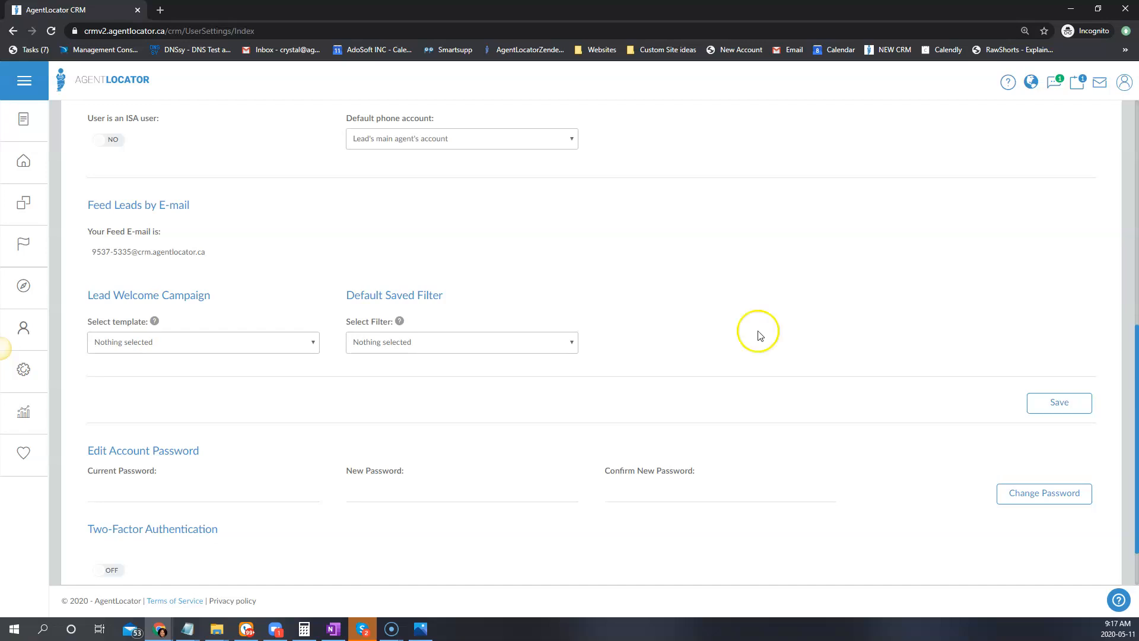
Open the Campaign Template Editor and start a new campaign.
click(34, 376)
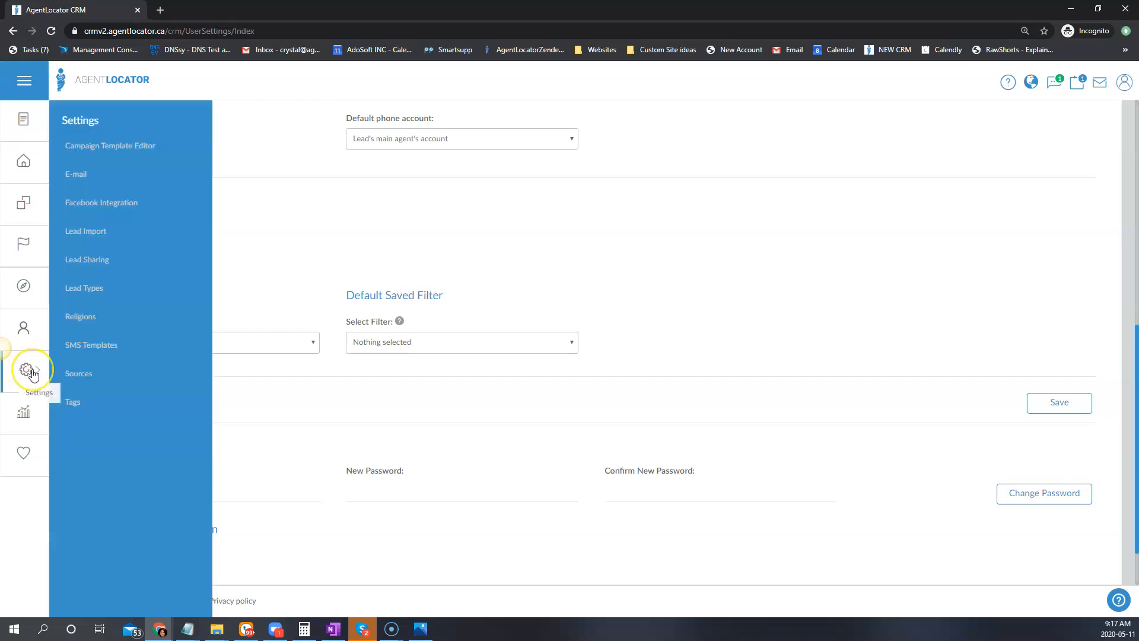
click(107, 146)
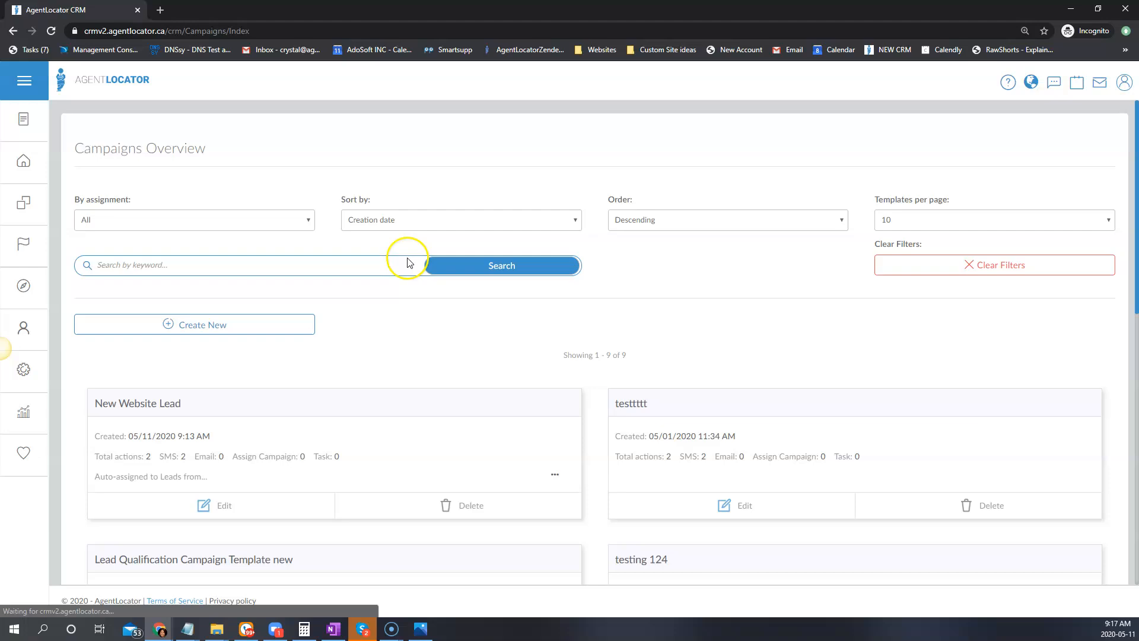
click(187, 325)
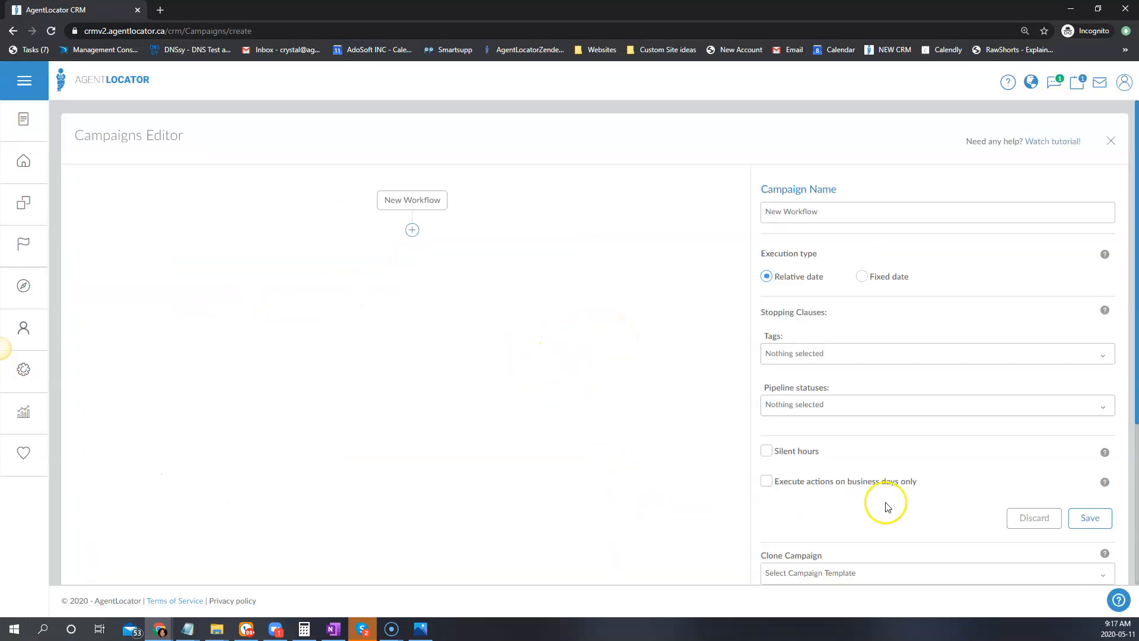
Select New Website Lead as the campaign template to clone.
scroll(886, 498, down, 5)
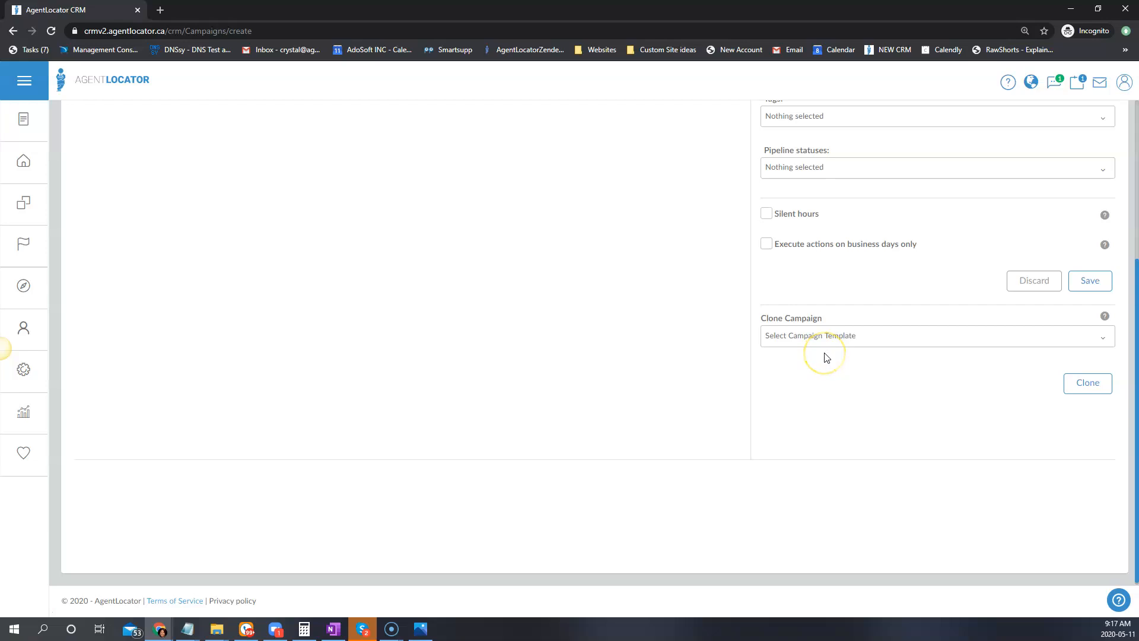
scroll(795, 419, up, 2)
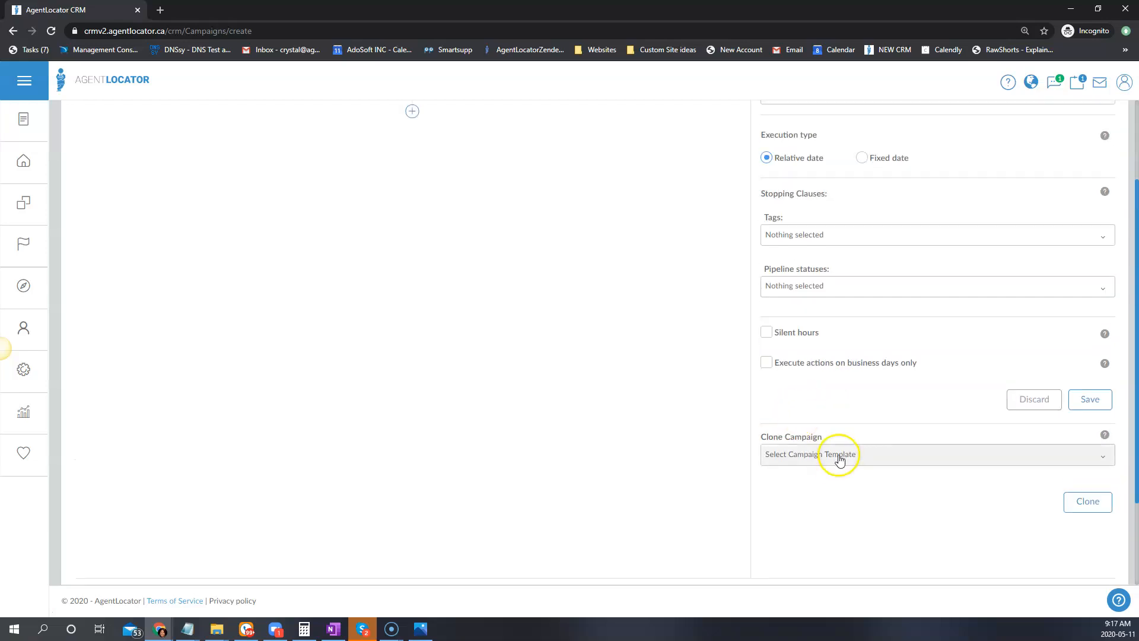
click(833, 458)
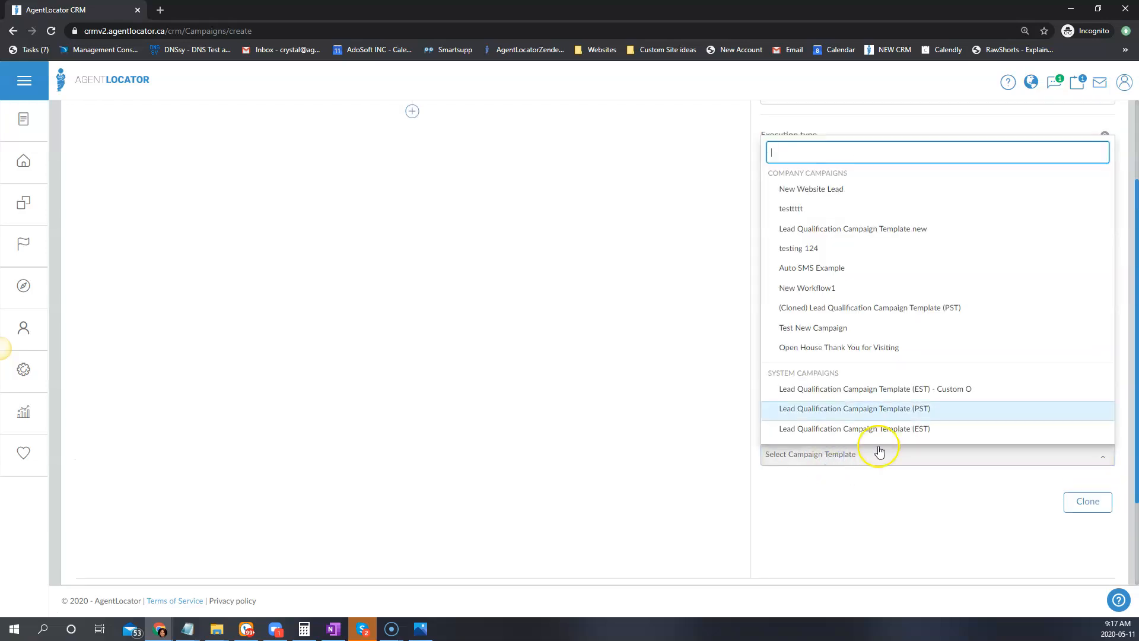
click(799, 190)
scroll(616, 414, up, 2)
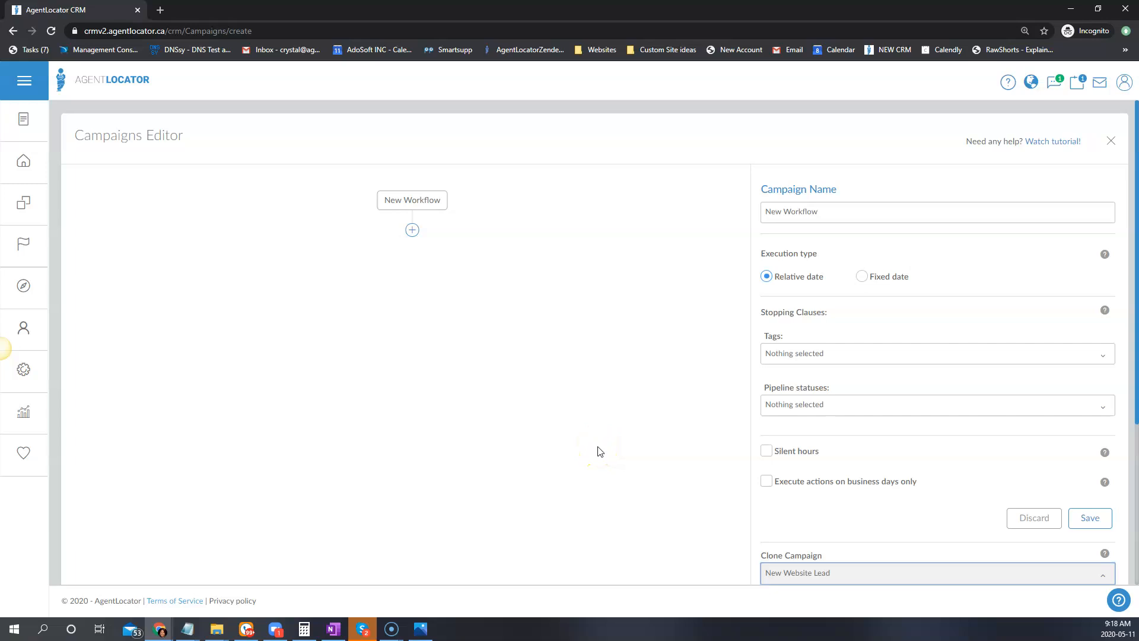
Name the new campaign "Facebook - Mississauga Buyers".
scroll(597, 451, down, 4)
scroll(969, 460, up, 4)
triple_click(786, 210)
text(Facebook - Mississauga Buyers)
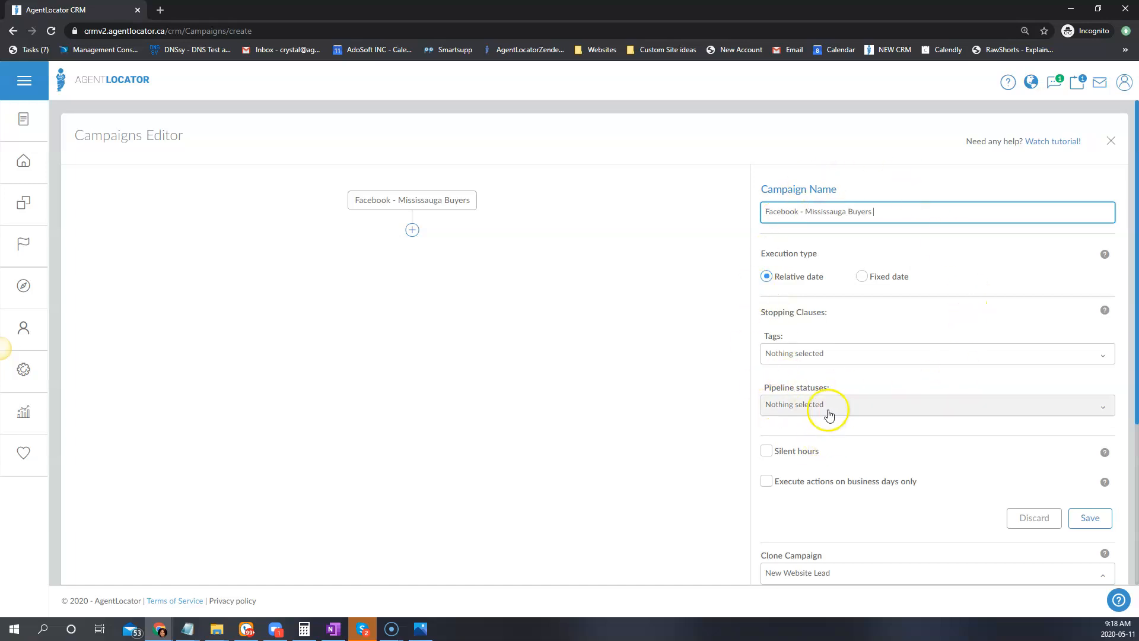
scroll(898, 376, down, 1)
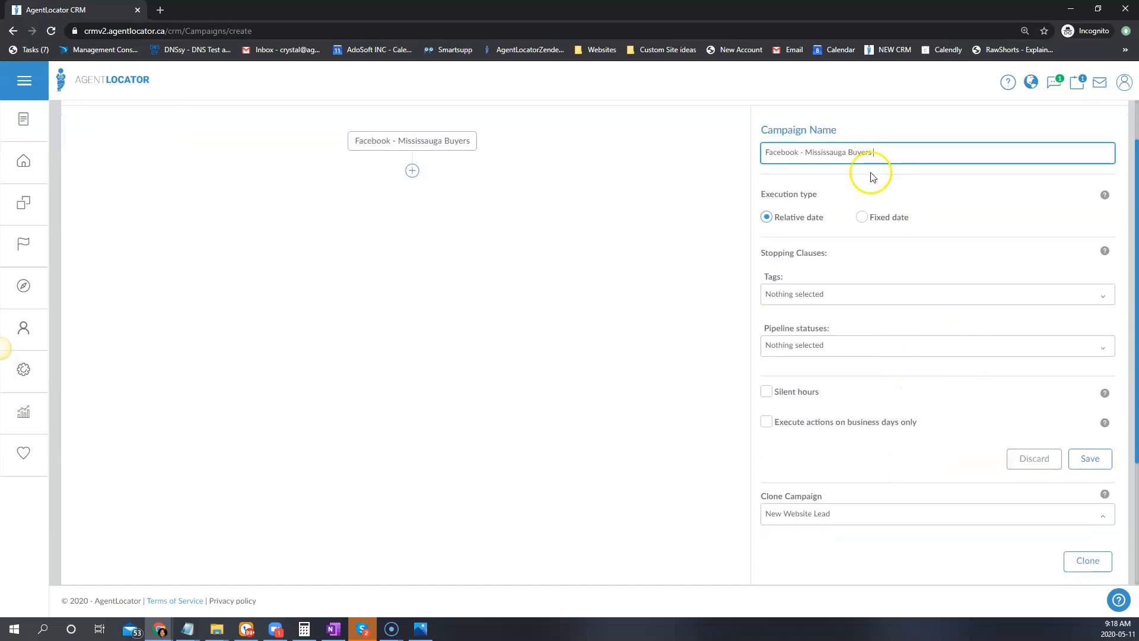
click(810, 347)
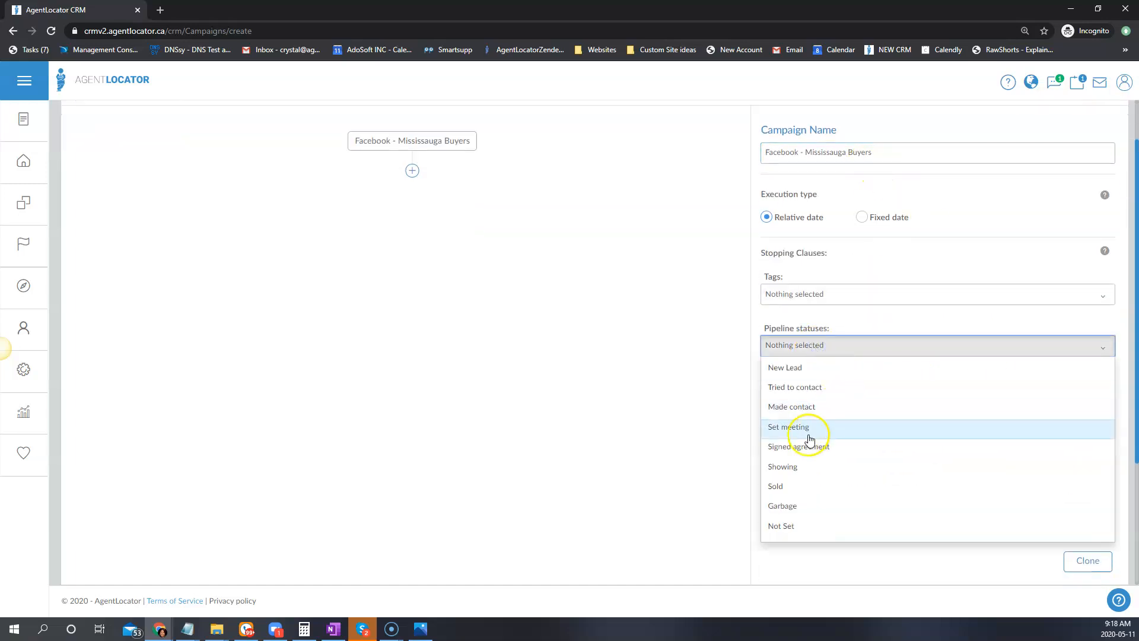
click(792, 411)
click(788, 430)
click(789, 447)
click(788, 466)
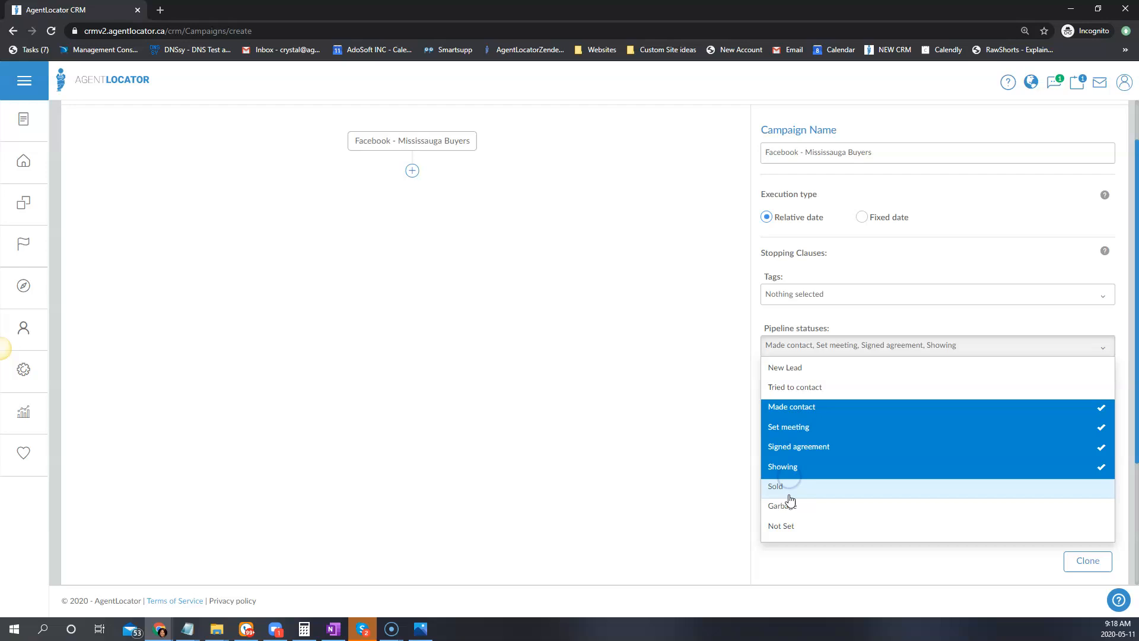
click(793, 407)
click(789, 427)
click(789, 446)
click(783, 466)
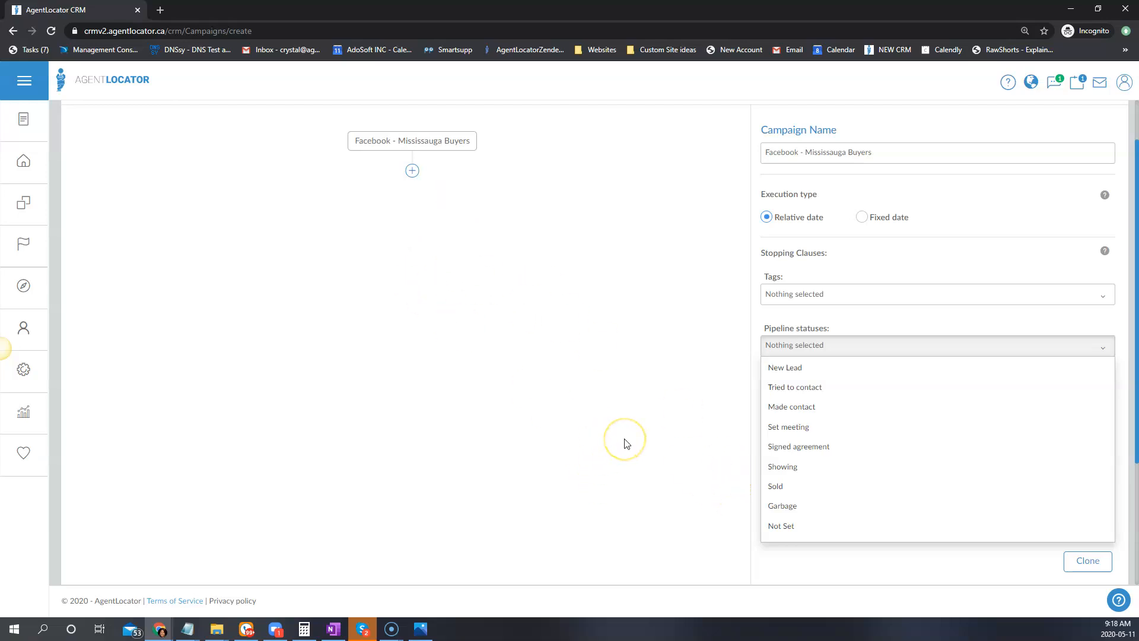
Set the campaign's stopping-clause pipeline statuses to Showing, Sold and Garbage.
click(788, 505)
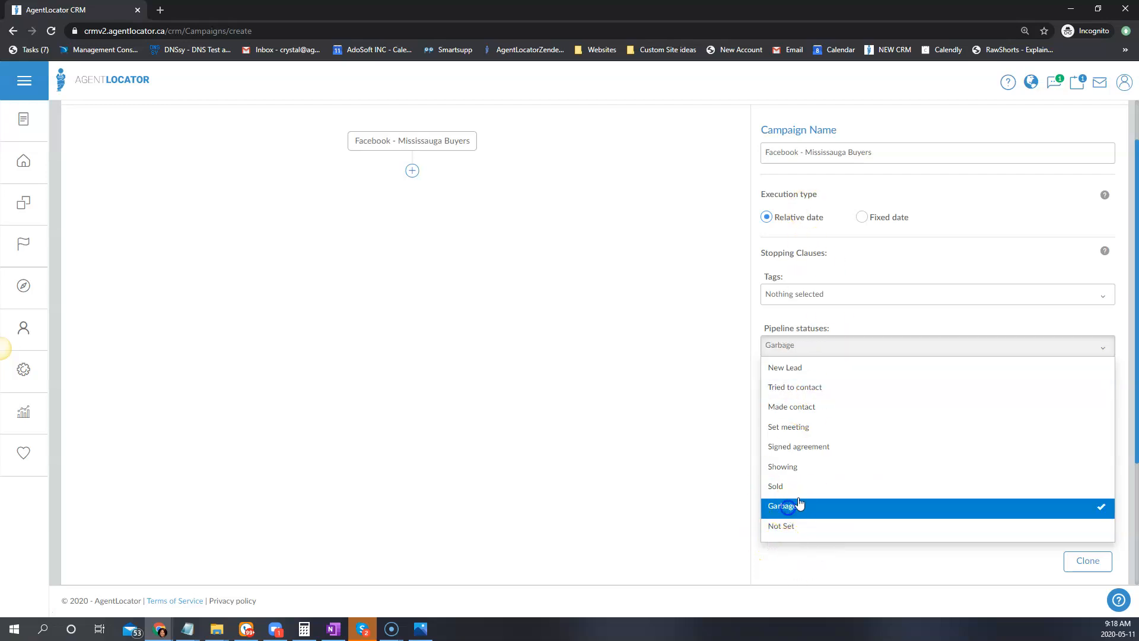
click(784, 486)
click(787, 468)
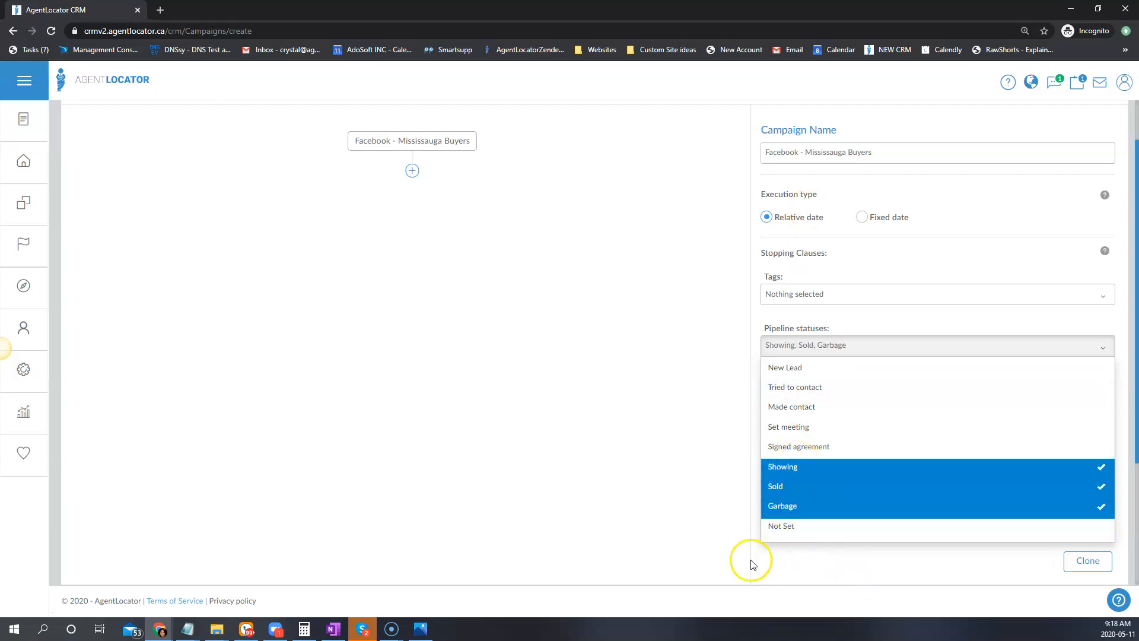
click(704, 390)
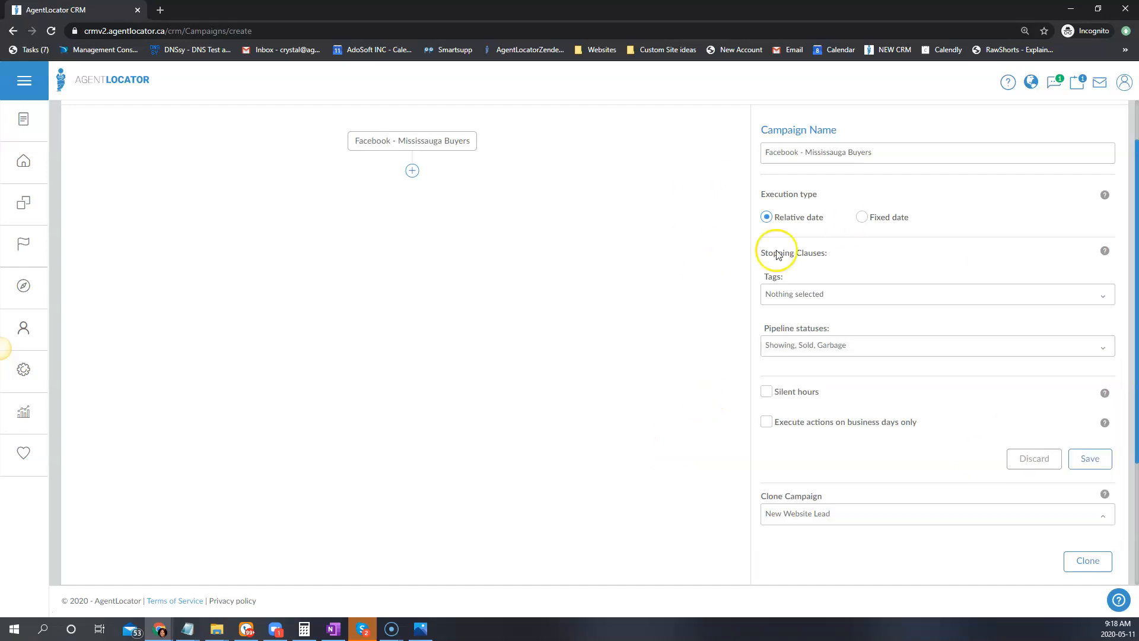
Turn on silent hours for the campaign and set them from 9:30 PM to 8:30 AM.
click(766, 391)
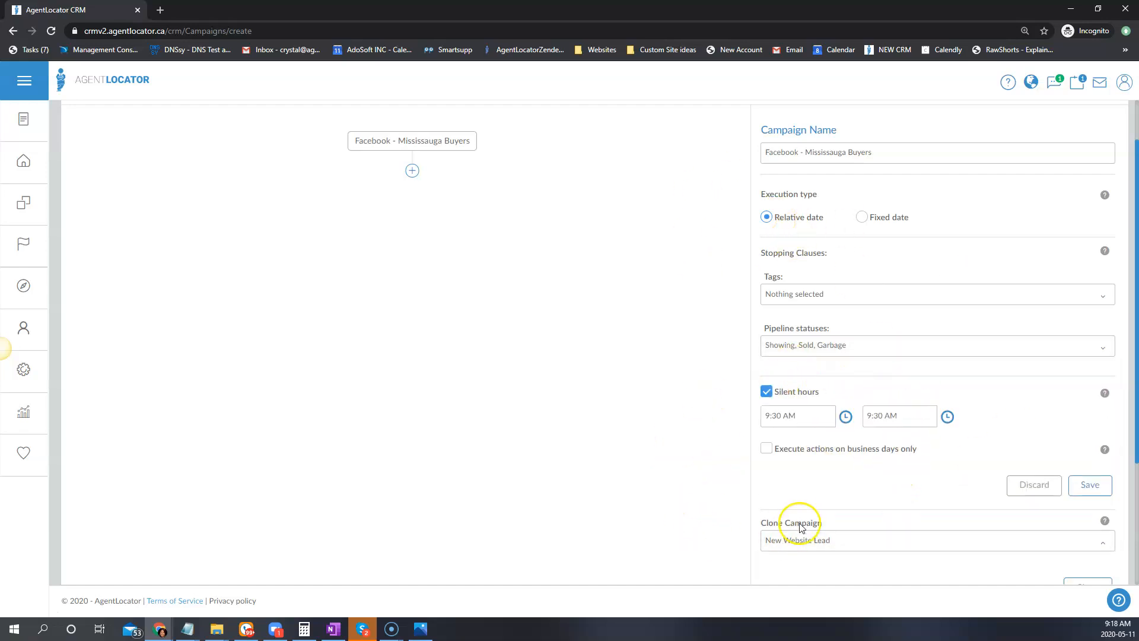
click(844, 415)
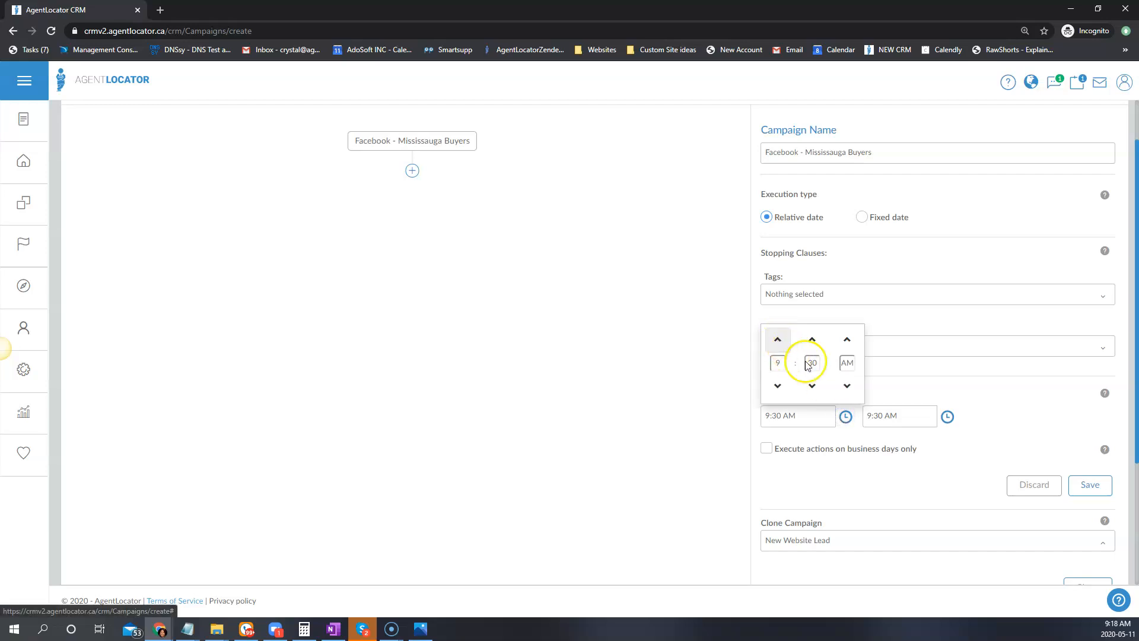
click(847, 338)
click(938, 446)
click(949, 418)
click(884, 387)
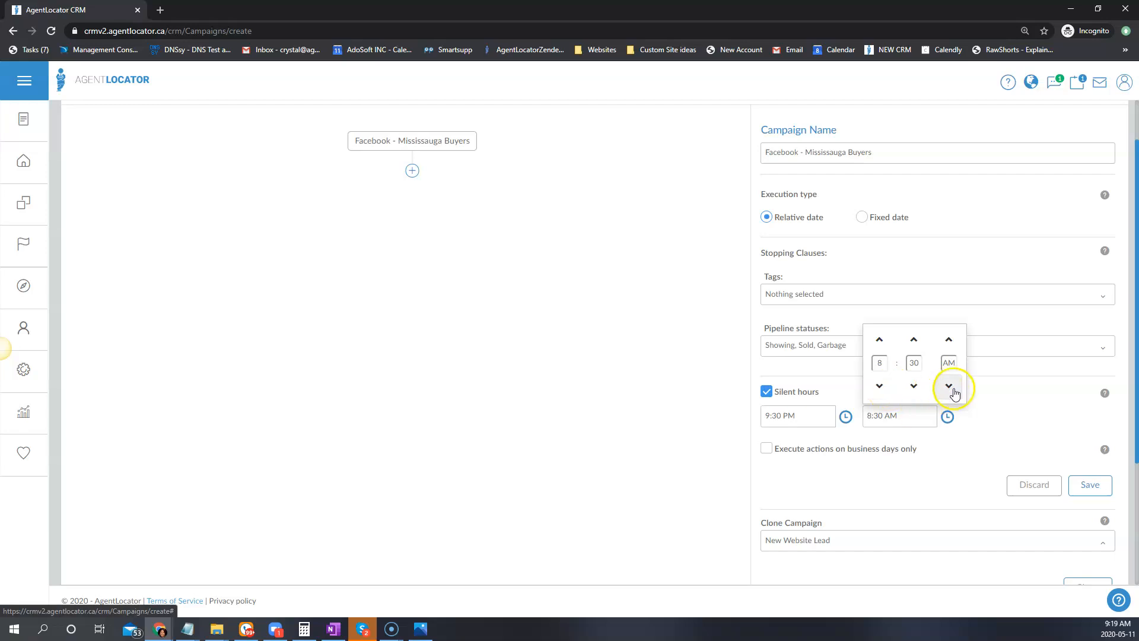
click(789, 439)
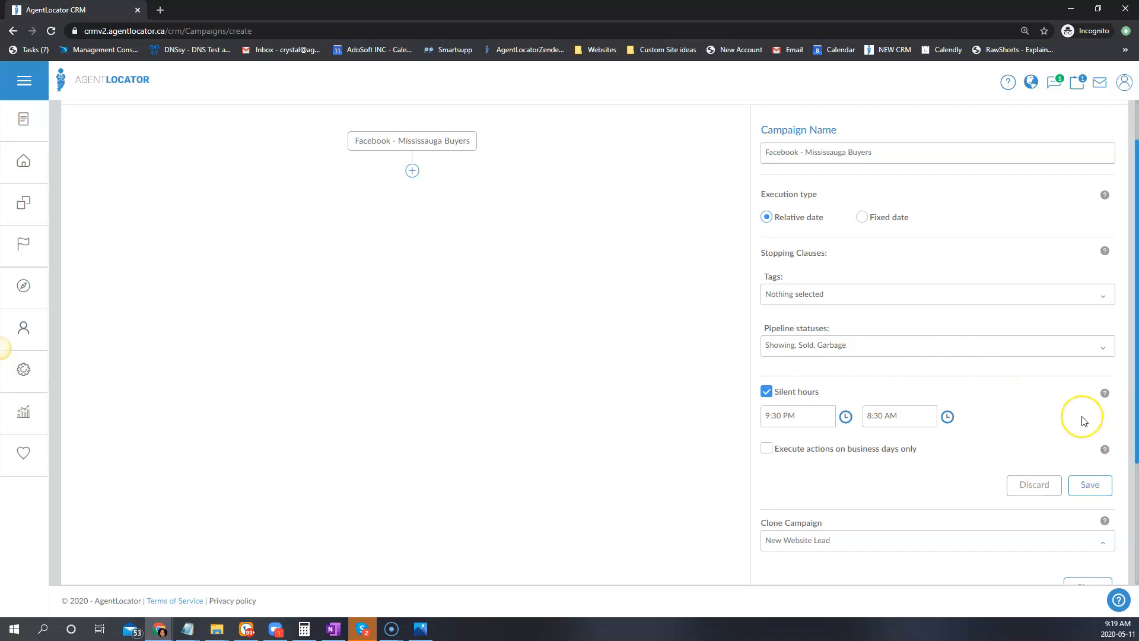
Remove the hyphen from the campaign name and save the campaign.
click(1089, 484)
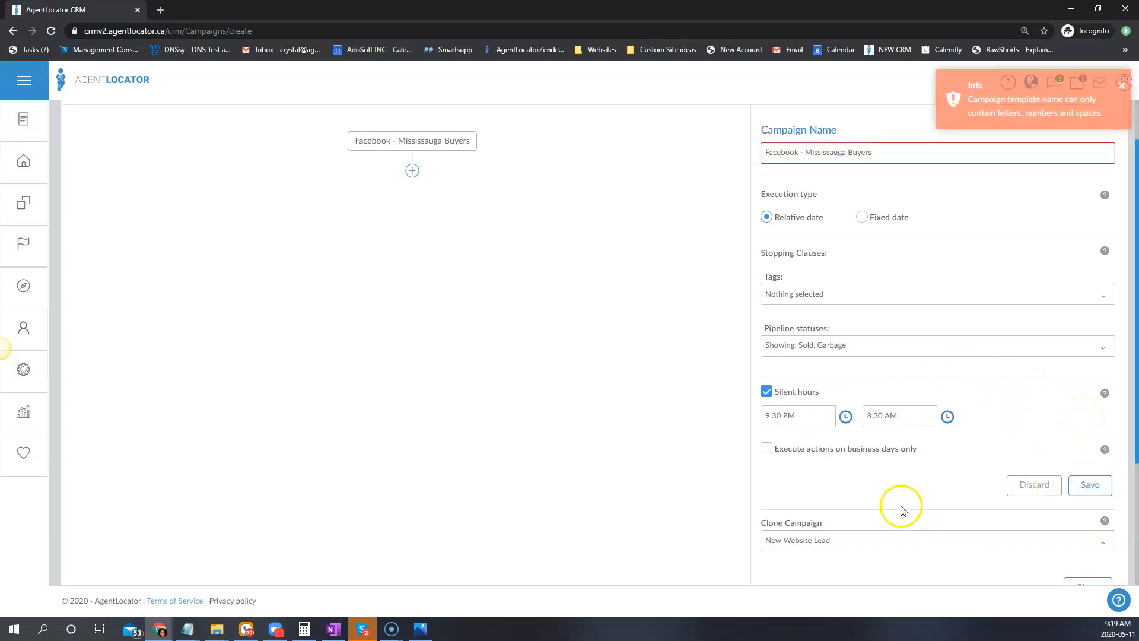
click(801, 154)
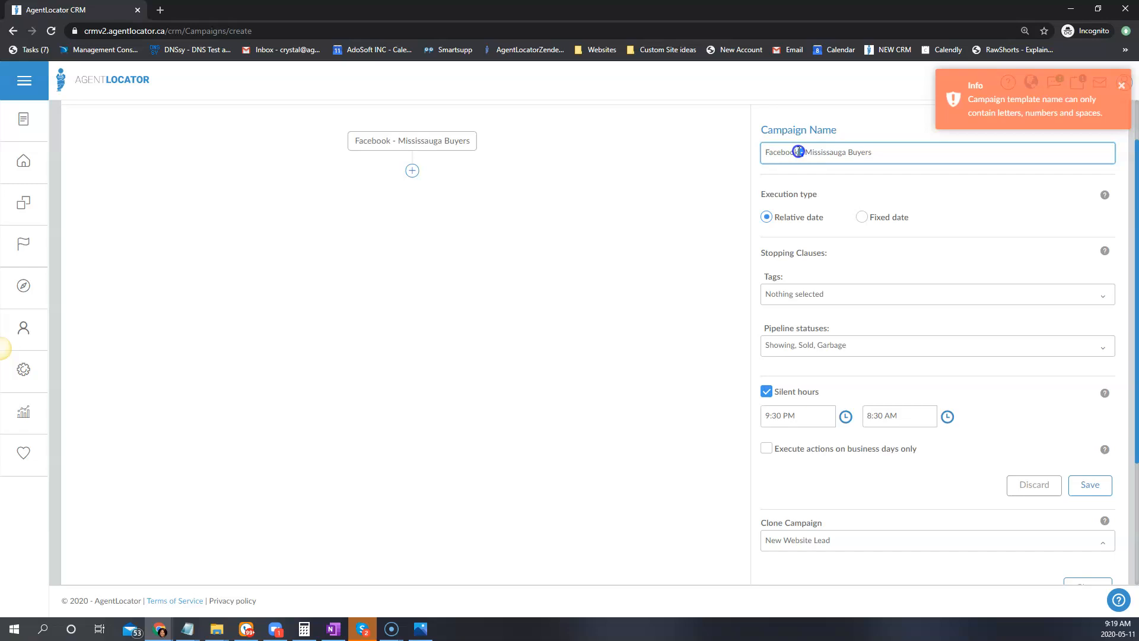
key(BackSpace)
click(1089, 484)
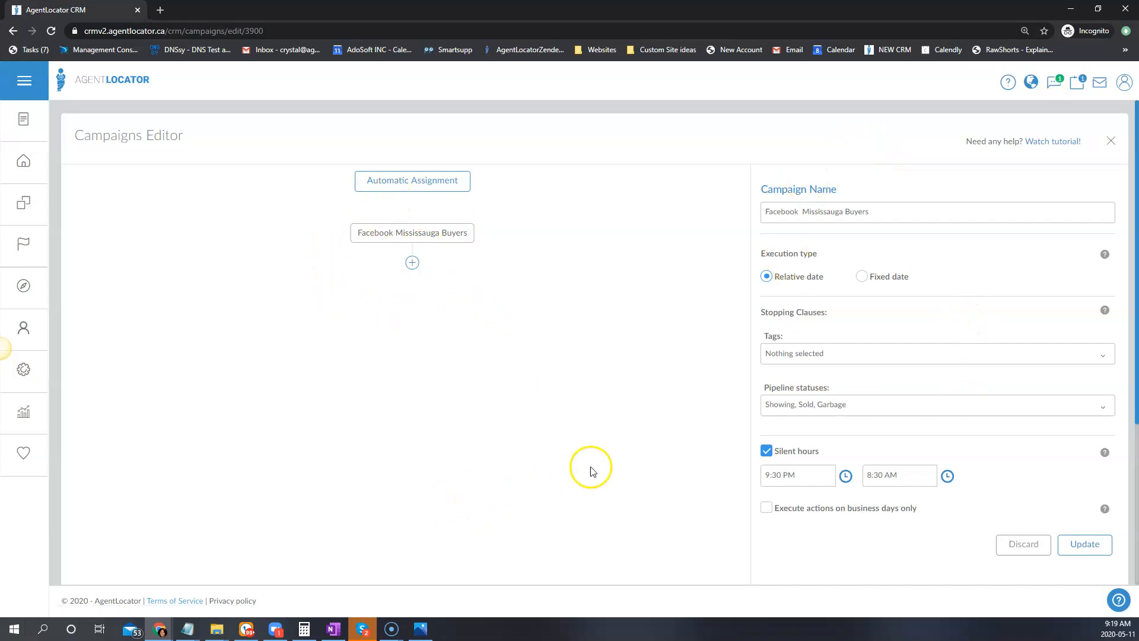
Add an SMS action to the Facebook Mississauga Buyers workflow.
click(412, 264)
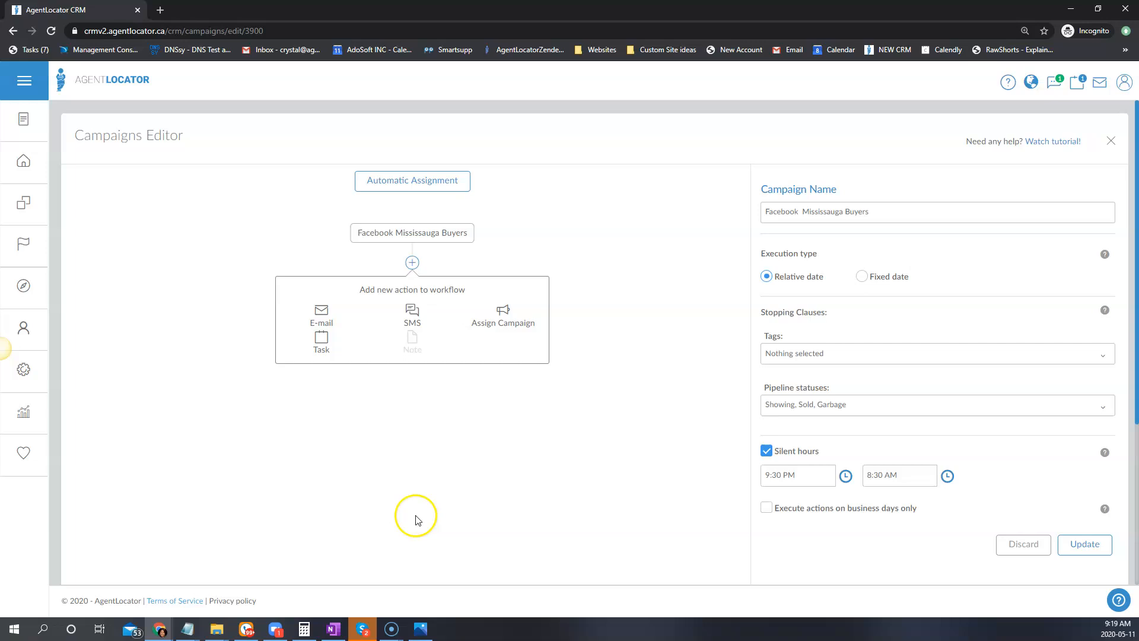
click(416, 313)
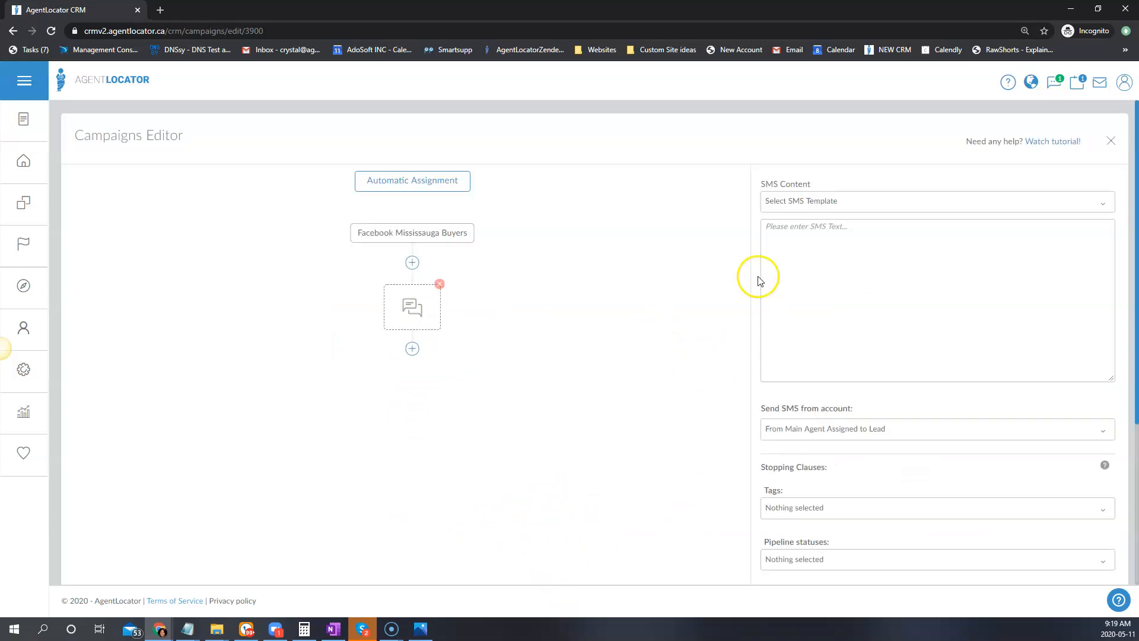
click(767, 232)
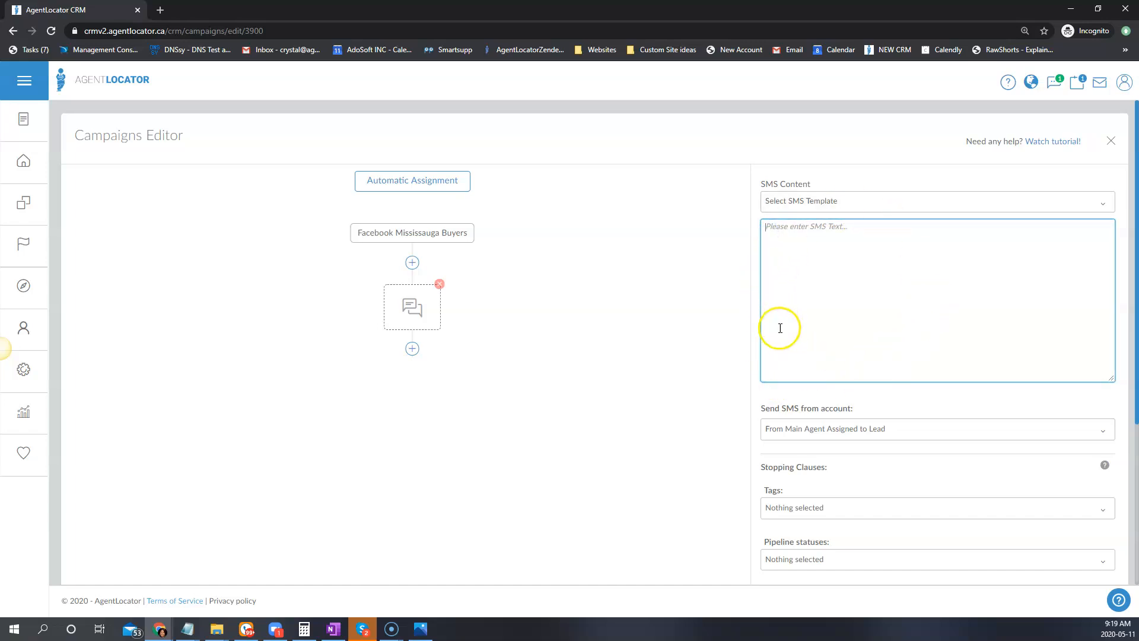
Load the Global - 1st Response template as the SMS content.
click(814, 204)
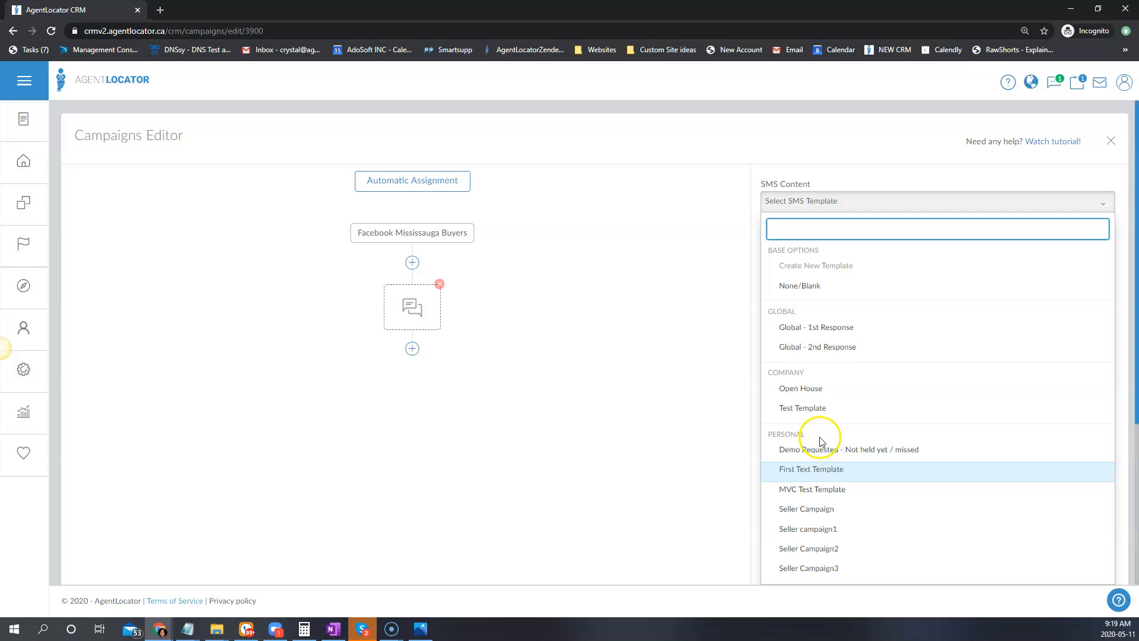
scroll(818, 386, down, 1)
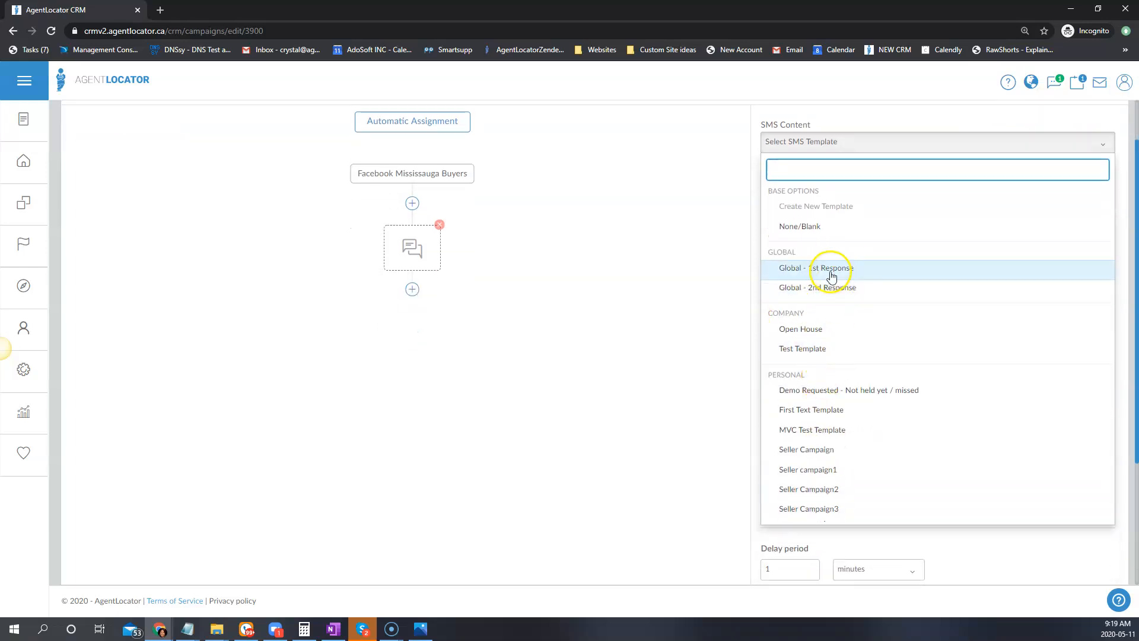
click(795, 145)
click(25, 371)
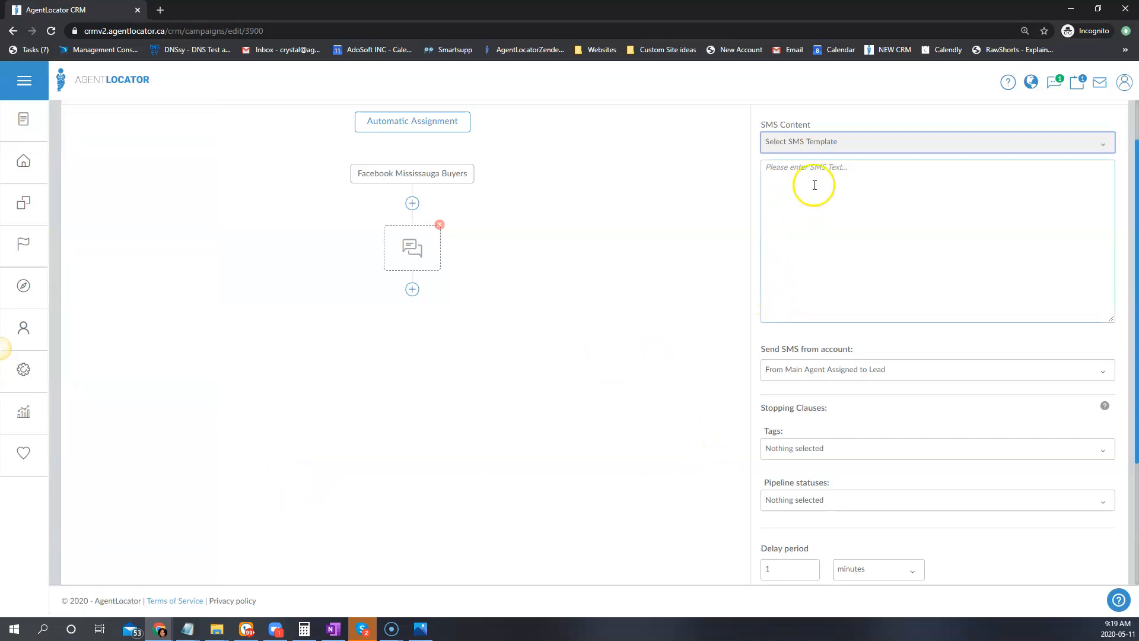
click(803, 149)
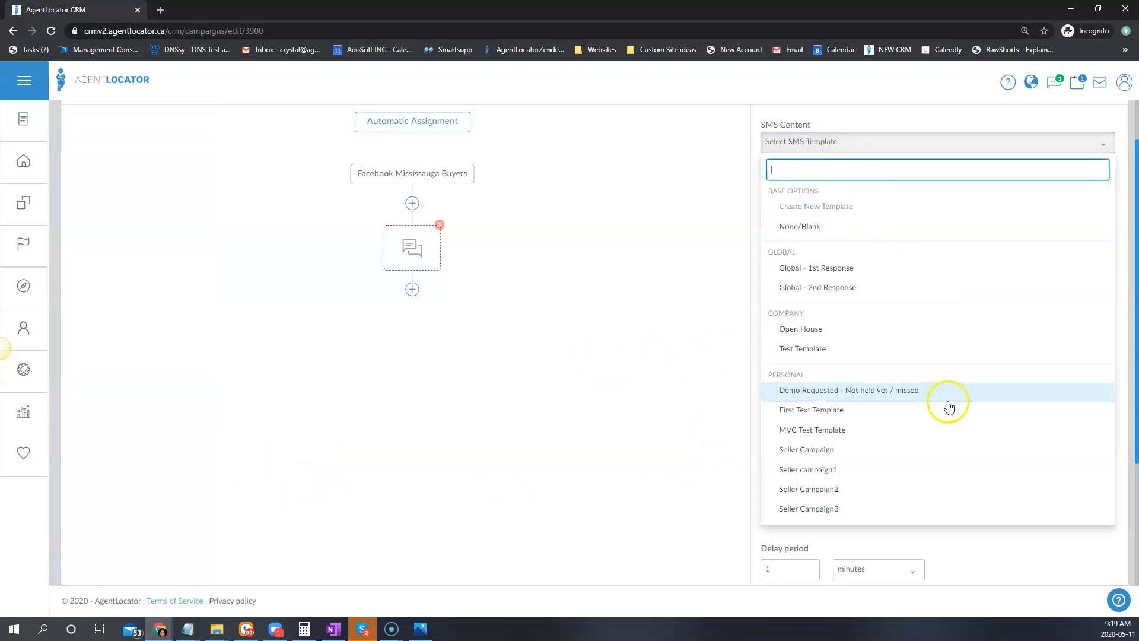
click(830, 271)
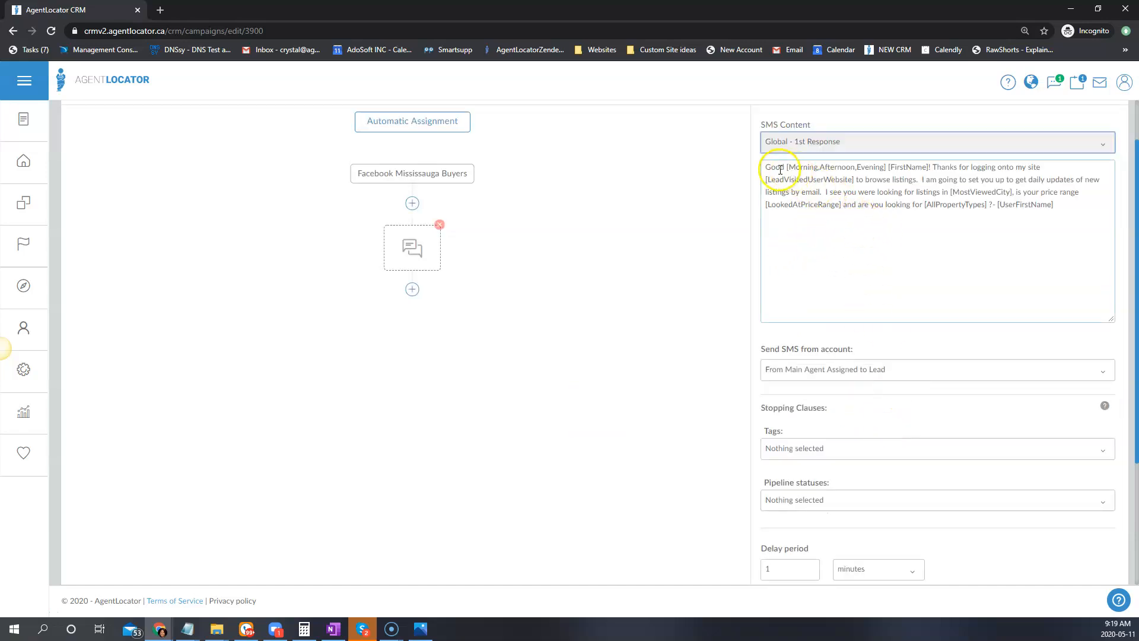
In the SMS text, replace the wording after "Thanks for" with "signing up for the HotList of Mississauga Listings.".
drag(975, 166, 915, 183)
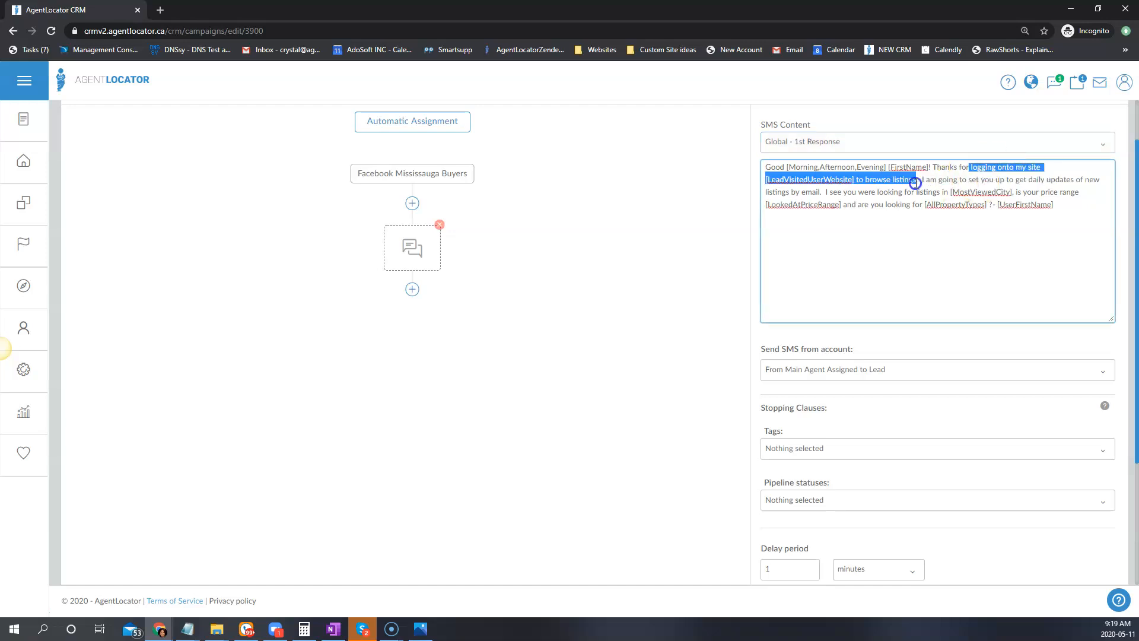
text(sig)
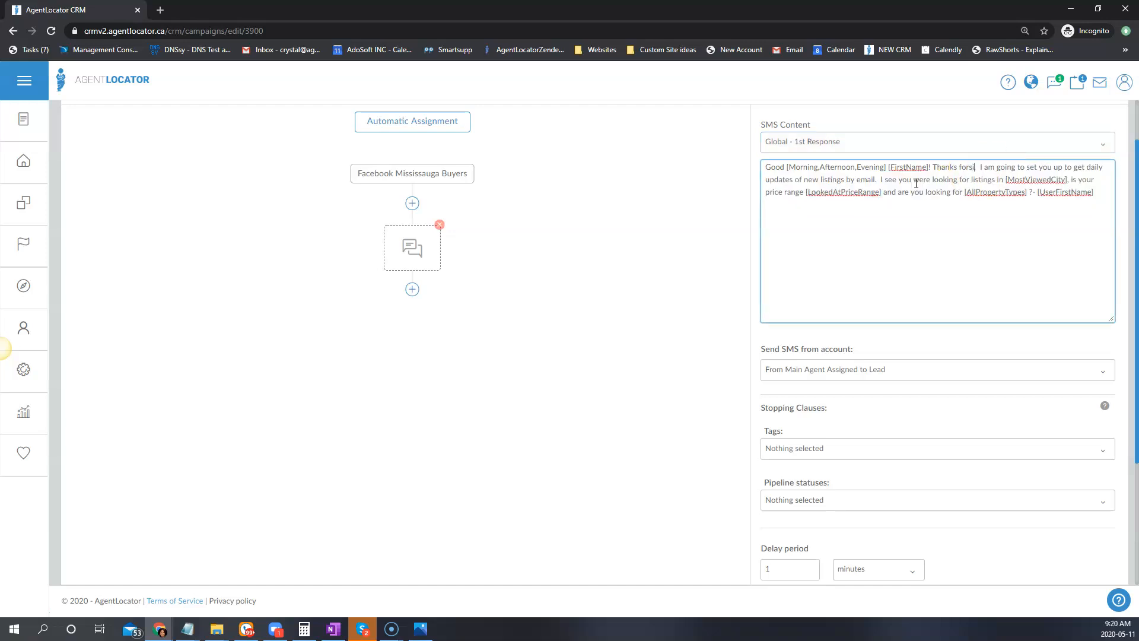
text(ning up for the H)
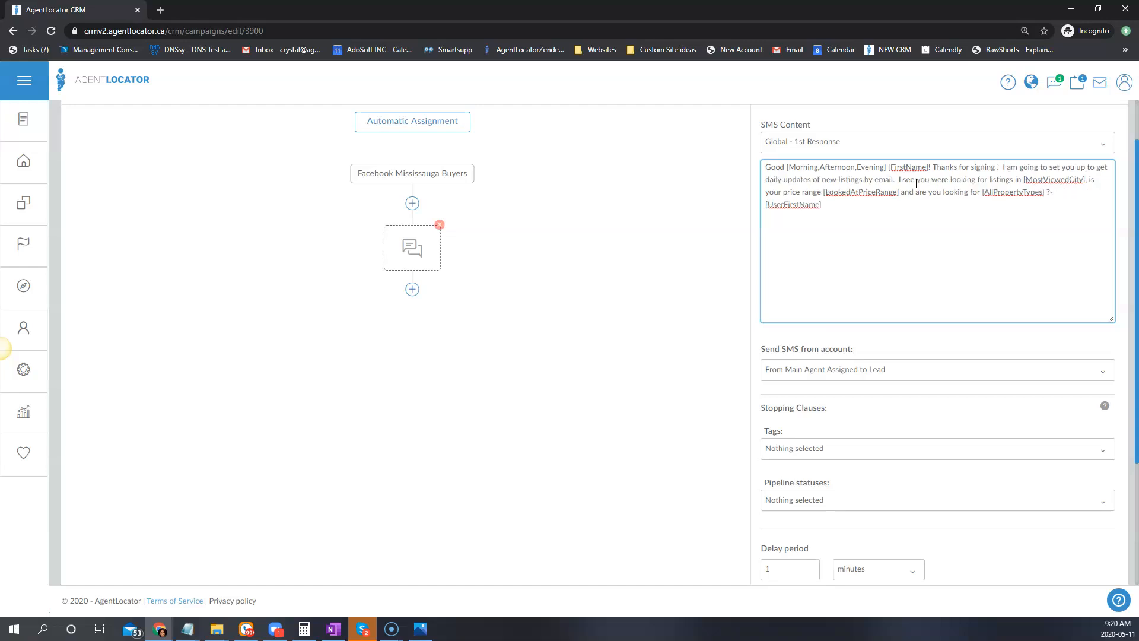
text(otList of Mississauga Listings)
text(.)
Replace the daily-updates sentence in the SMS text with "You should have already received the list to your email [Email].".
drag(797, 179, 1065, 178)
text(You should h)
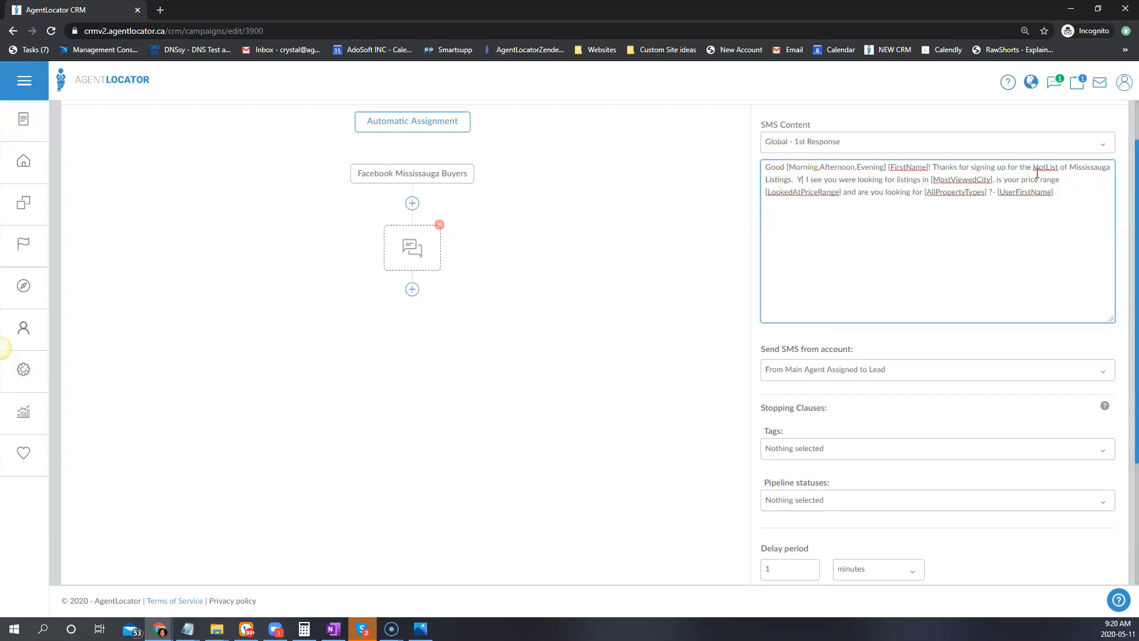
text(ave already rece)
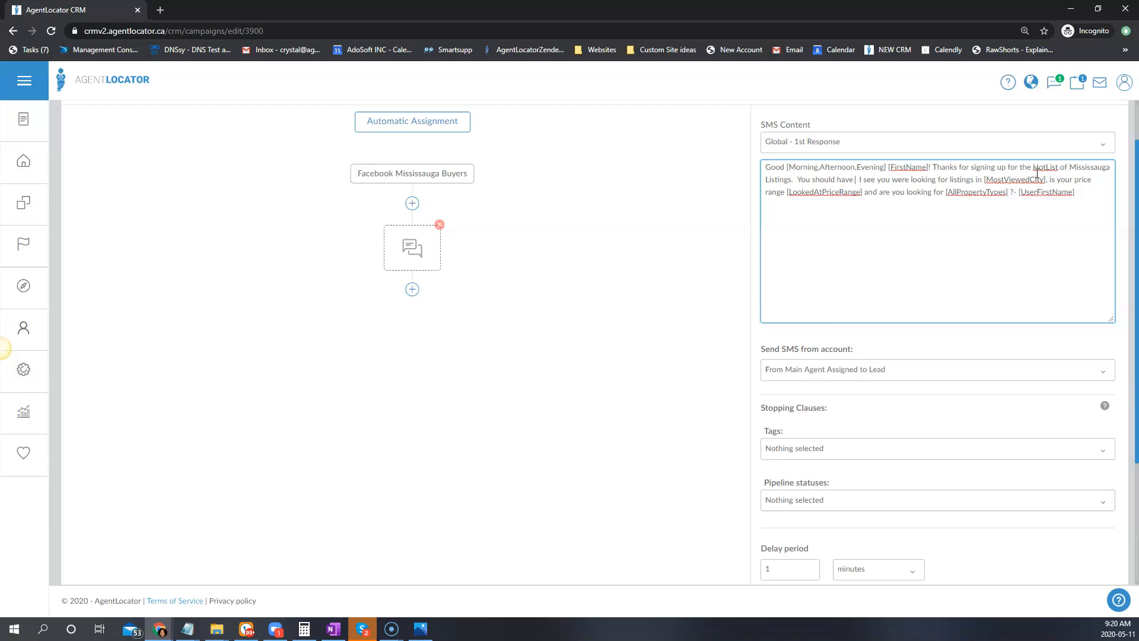
text(ived the list to your)
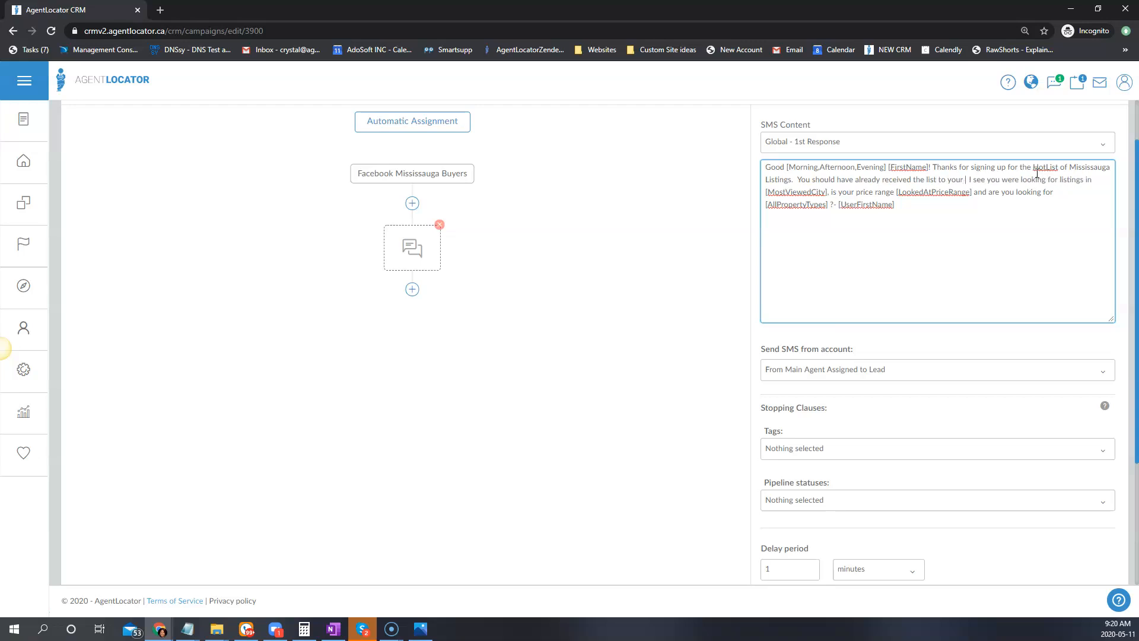
text( email)
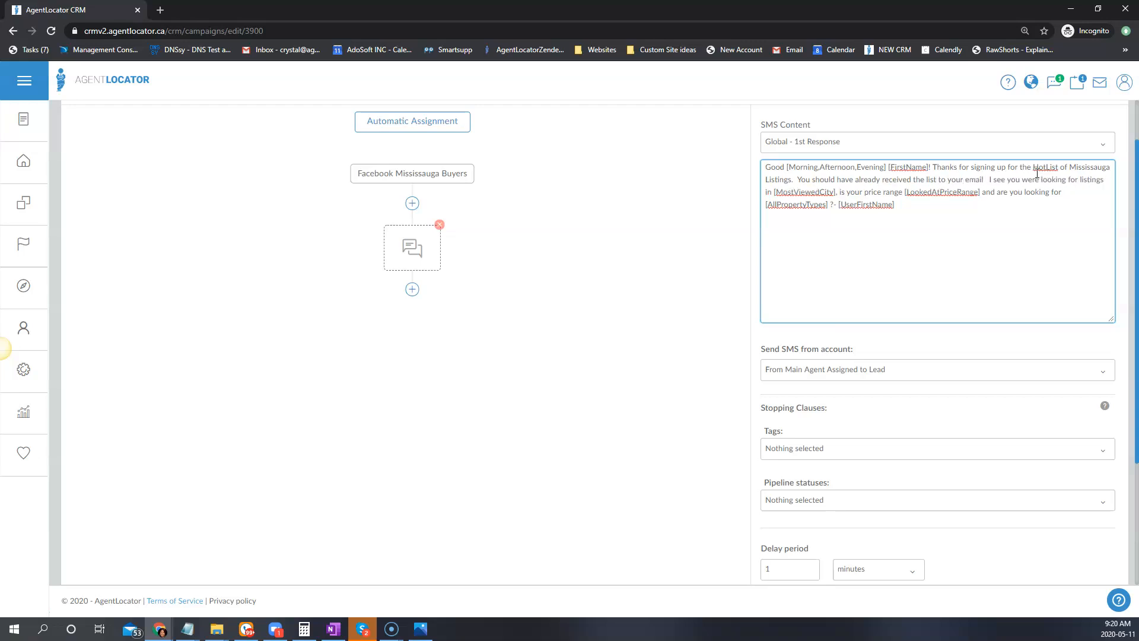
text( [Email].)
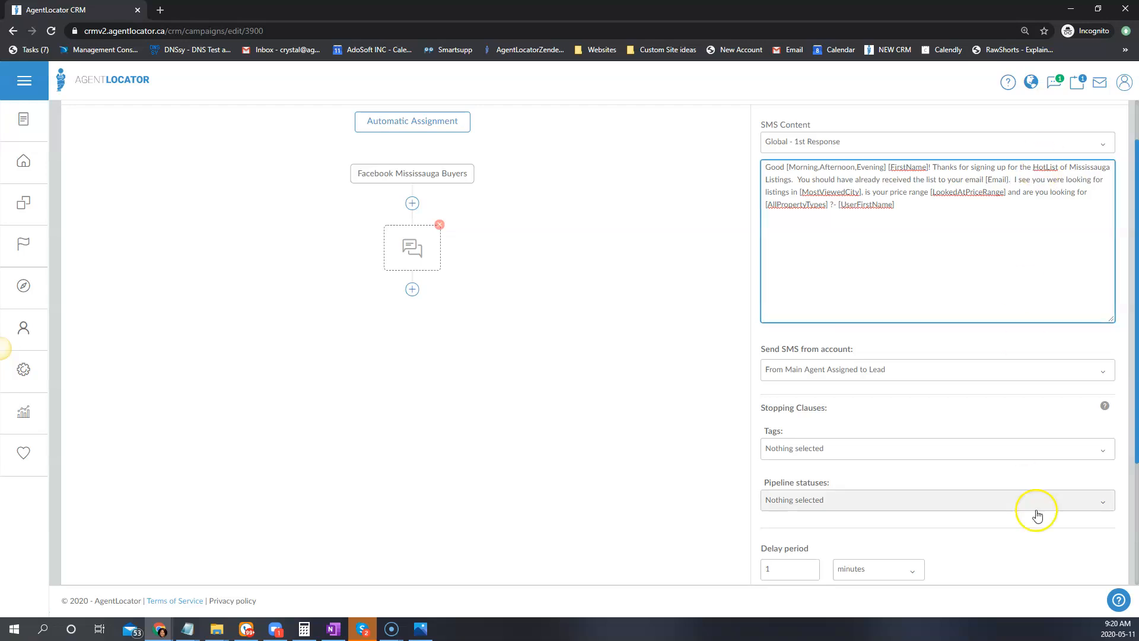
Replace the sentence about viewed listings with a new line: "To narrow down the listings, how many bedrooms are you looking for?".
click(1015, 177)
drag(1025, 183, 841, 209)
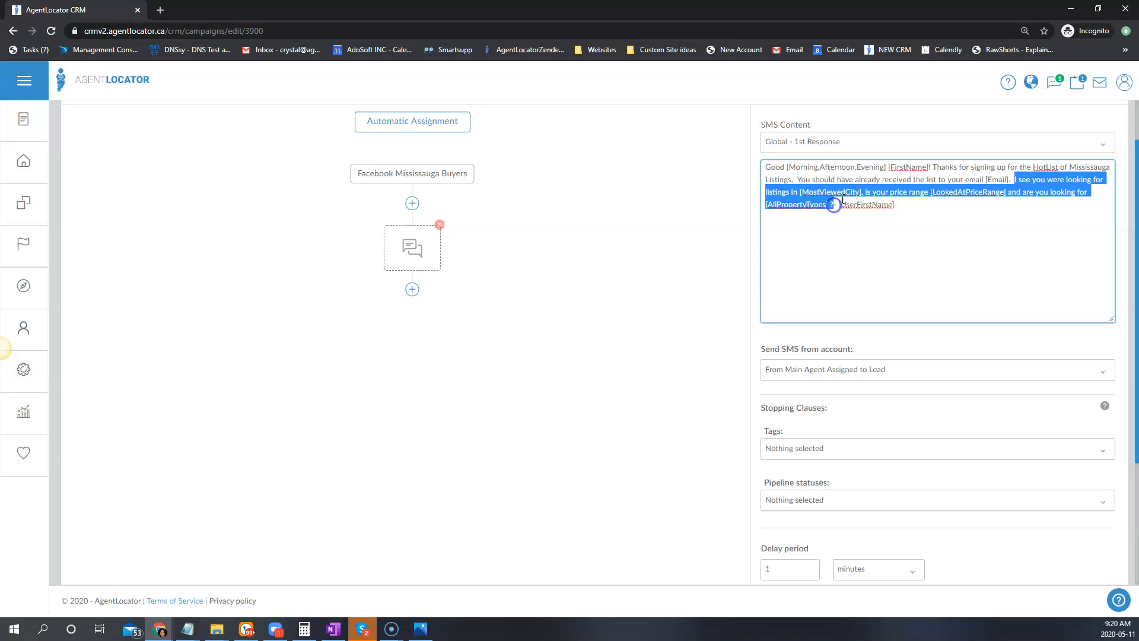
key(BackSpace)
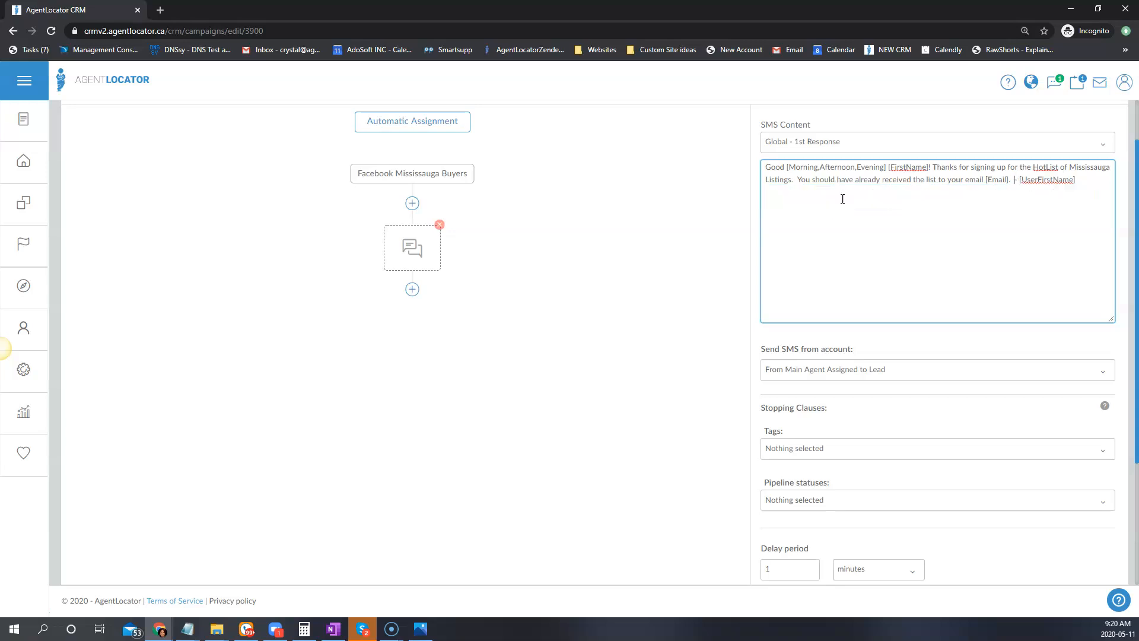
key(Return)
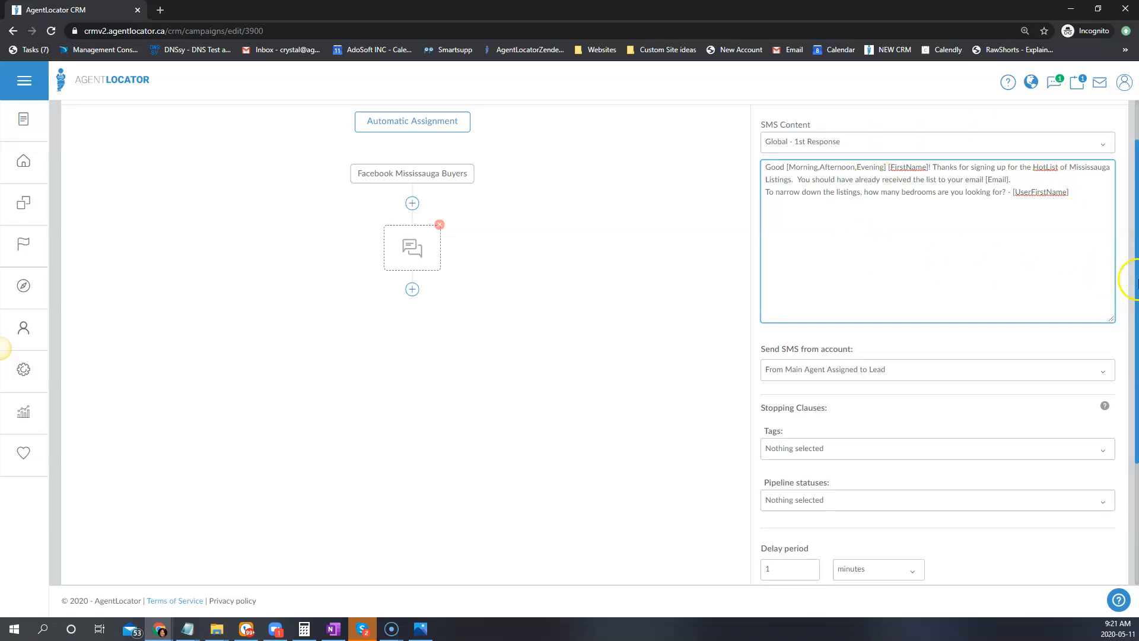
Set the stopping-clause pipeline statuses to Made contact, Set meeting, Signed agreement, Showing, Sold and Garbage.
scroll(1117, 295, down, 1)
click(848, 446)
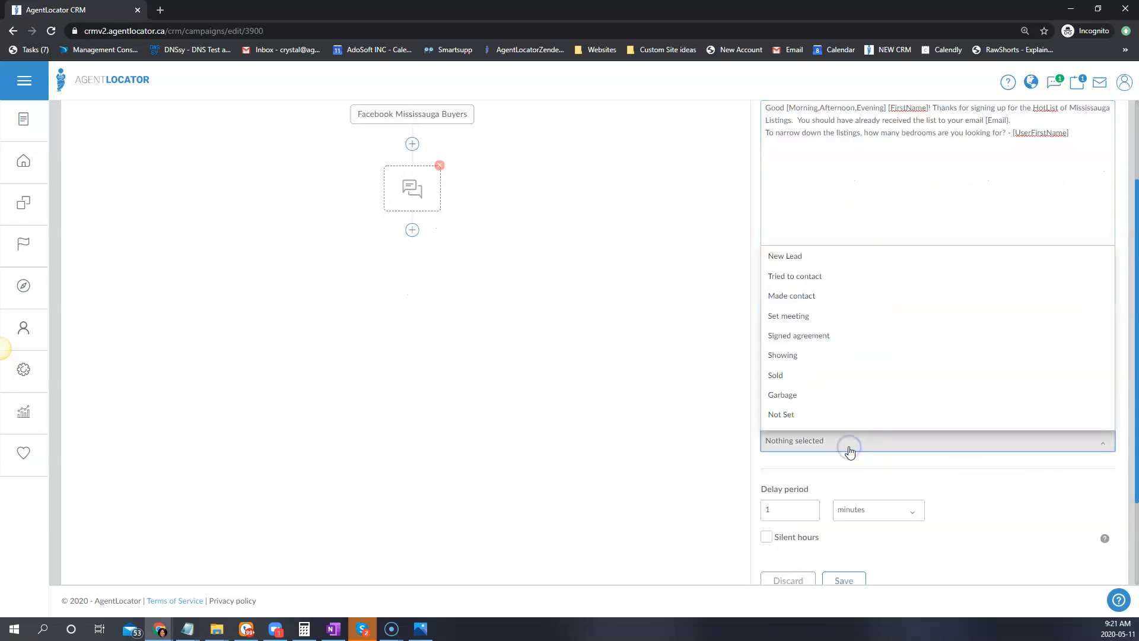
click(808, 295)
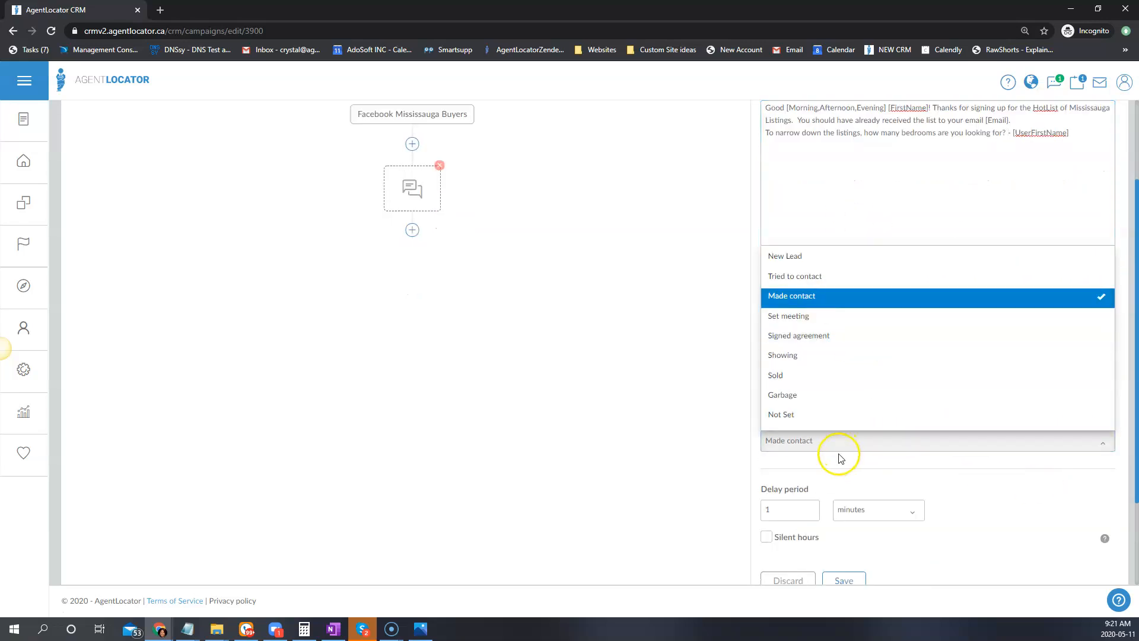
click(800, 317)
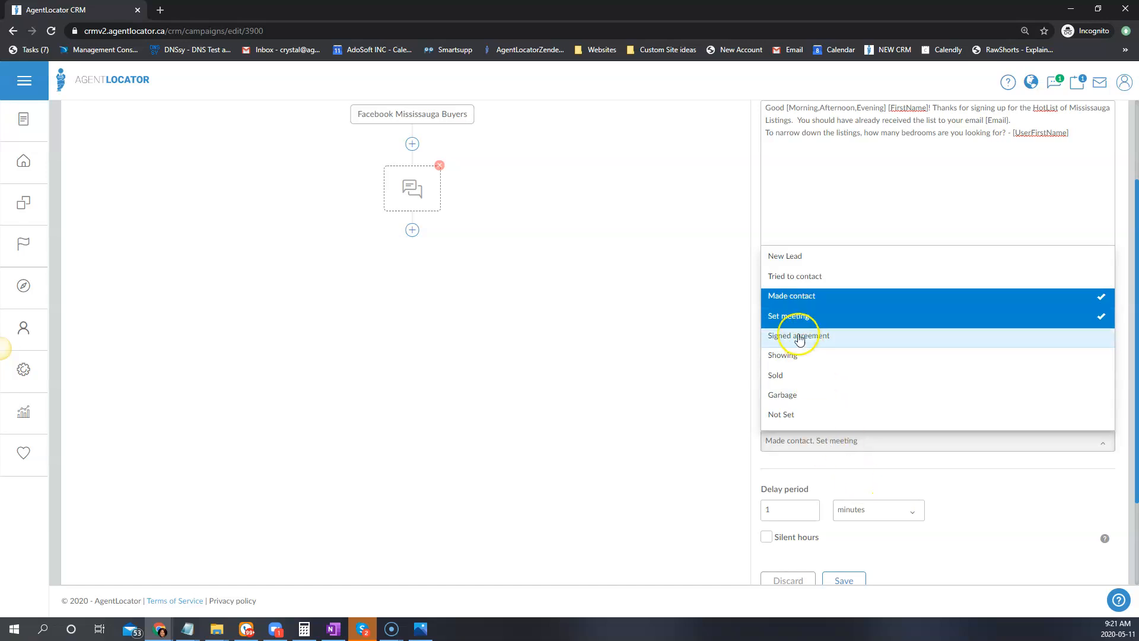
click(782, 335)
click(784, 354)
click(781, 375)
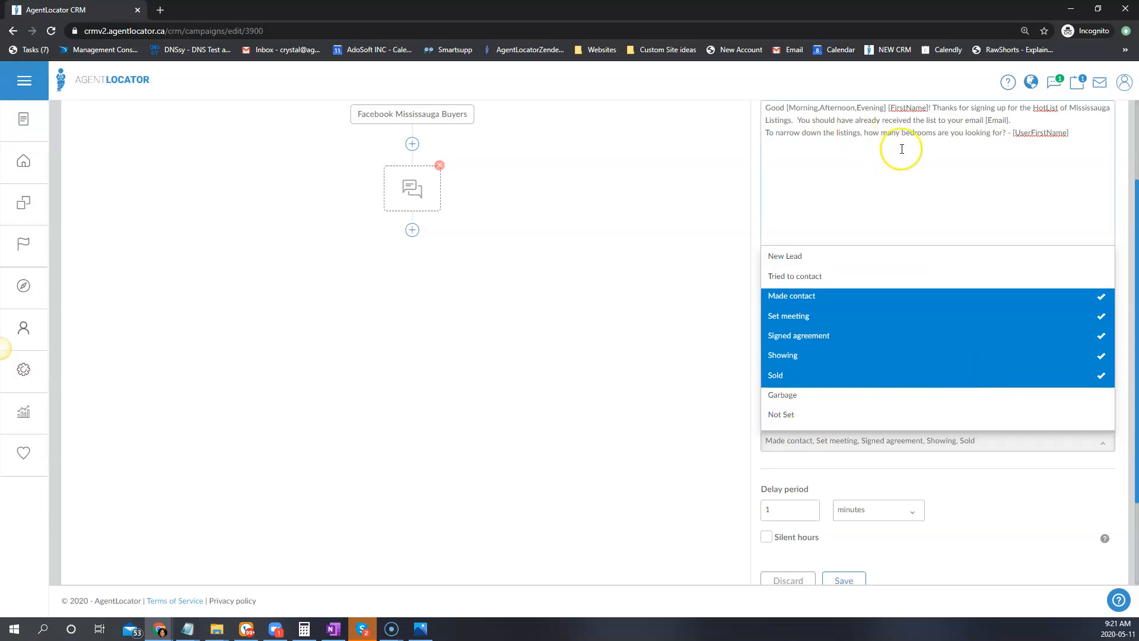
click(871, 397)
click(645, 439)
Set the SMS delay period to 5 minutes and save the SMS action.
scroll(1008, 486, down, 2)
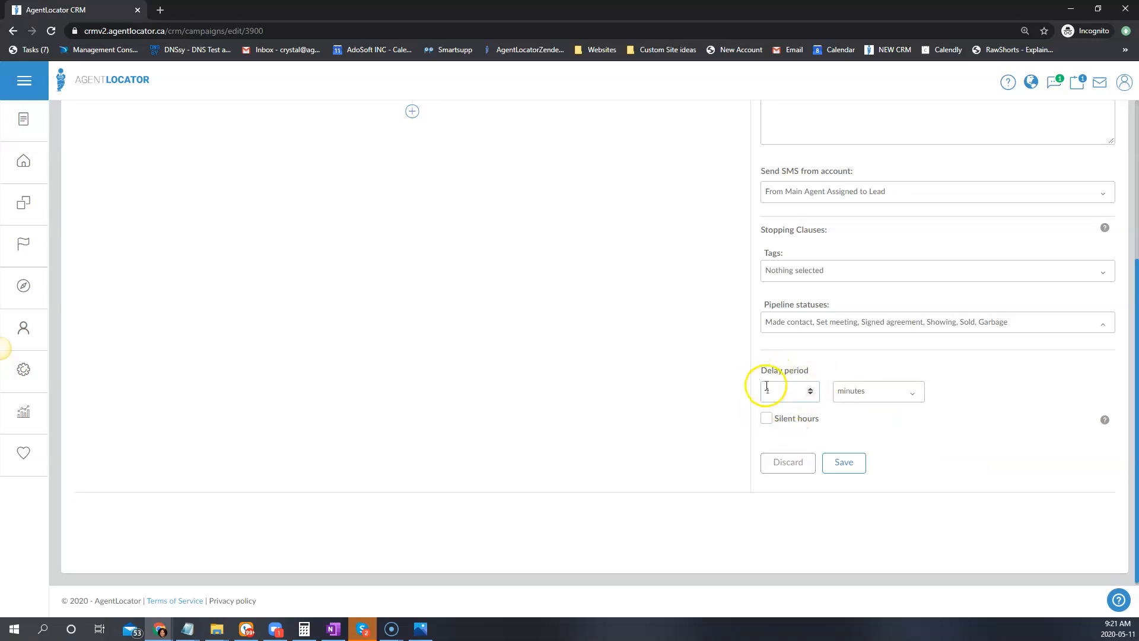
scroll(739, 409, up, 4)
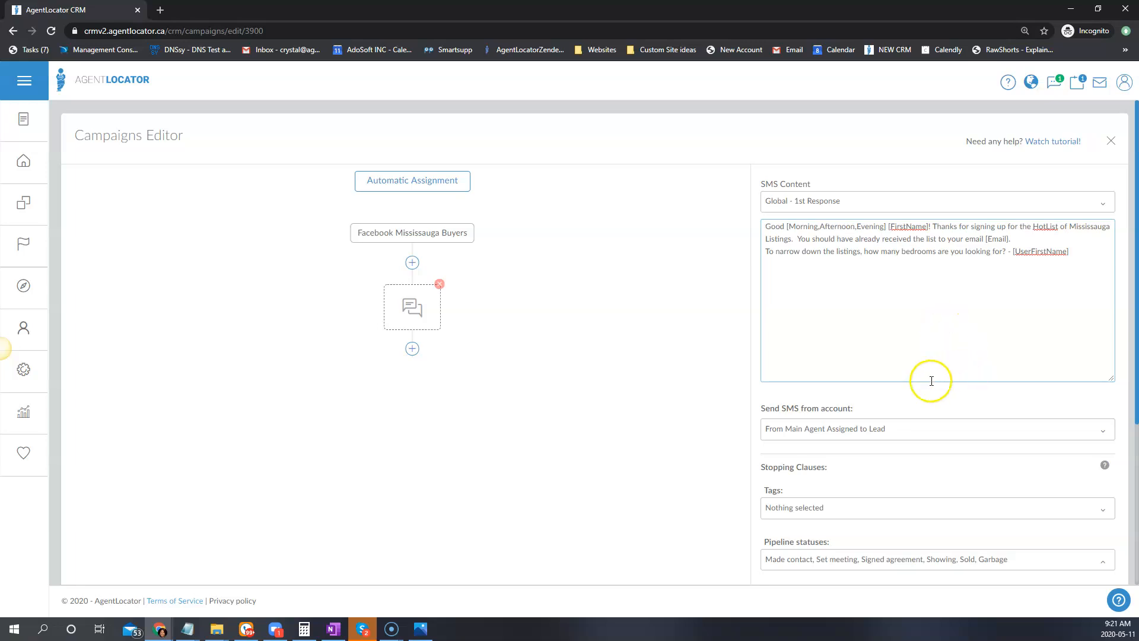
scroll(950, 450, down, 3)
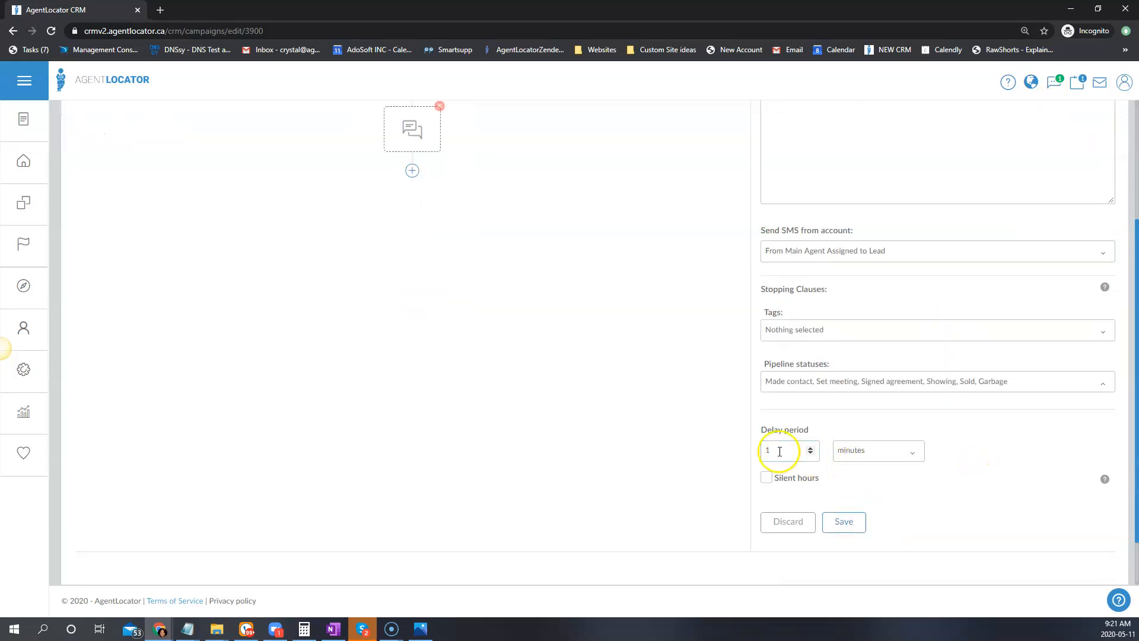
click(811, 446)
click(810, 448)
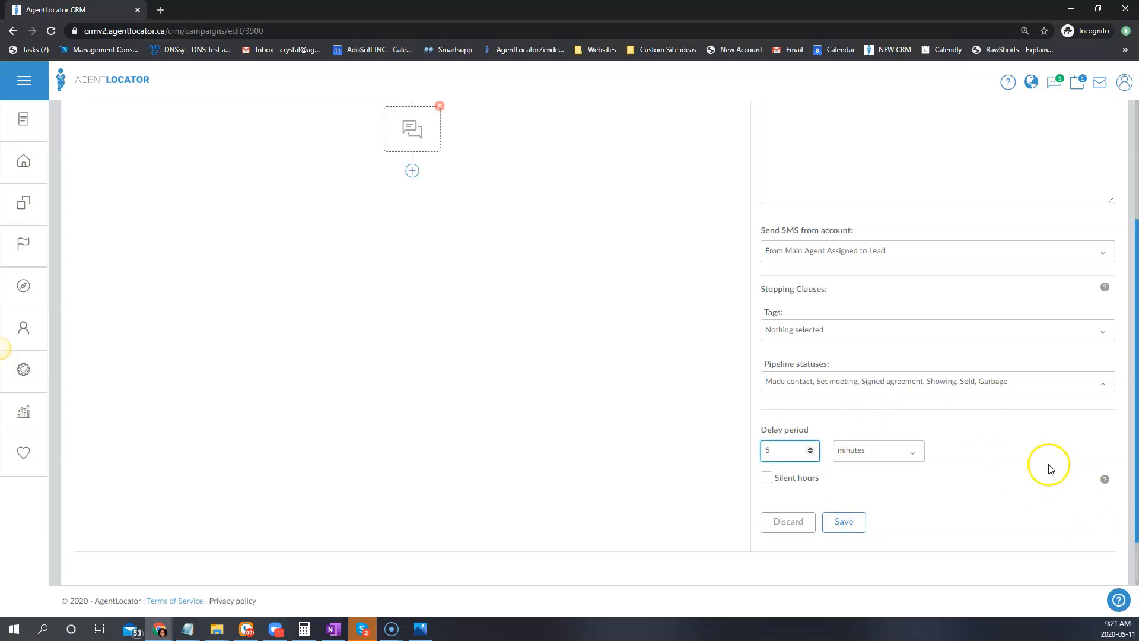
scroll(1049, 468, up, 1)
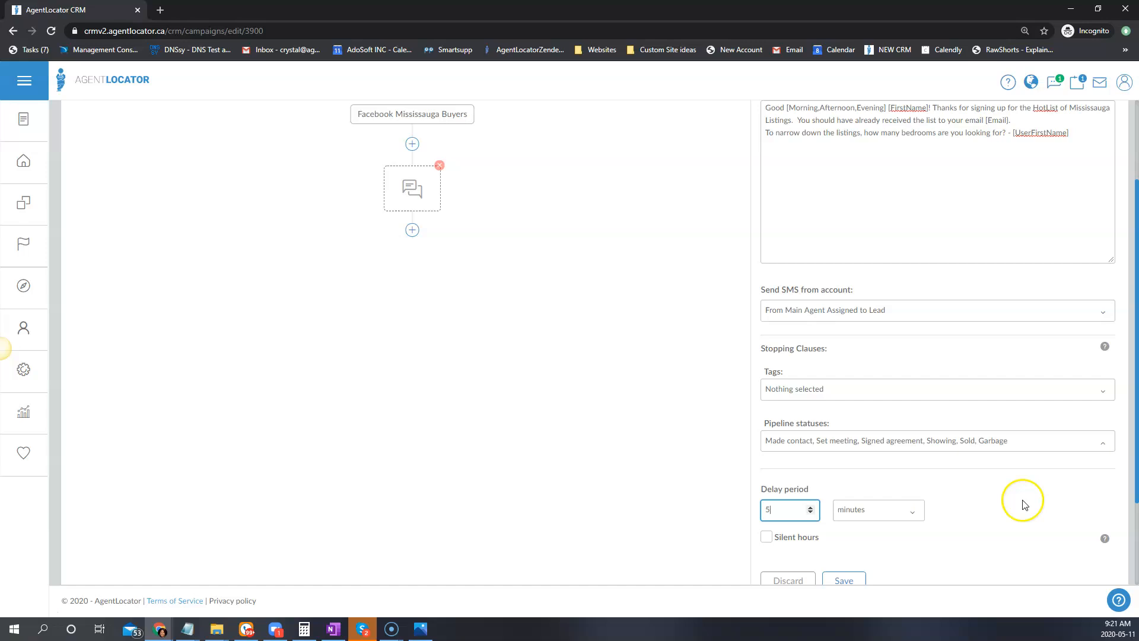
scroll(1025, 505, down, 2)
click(845, 465)
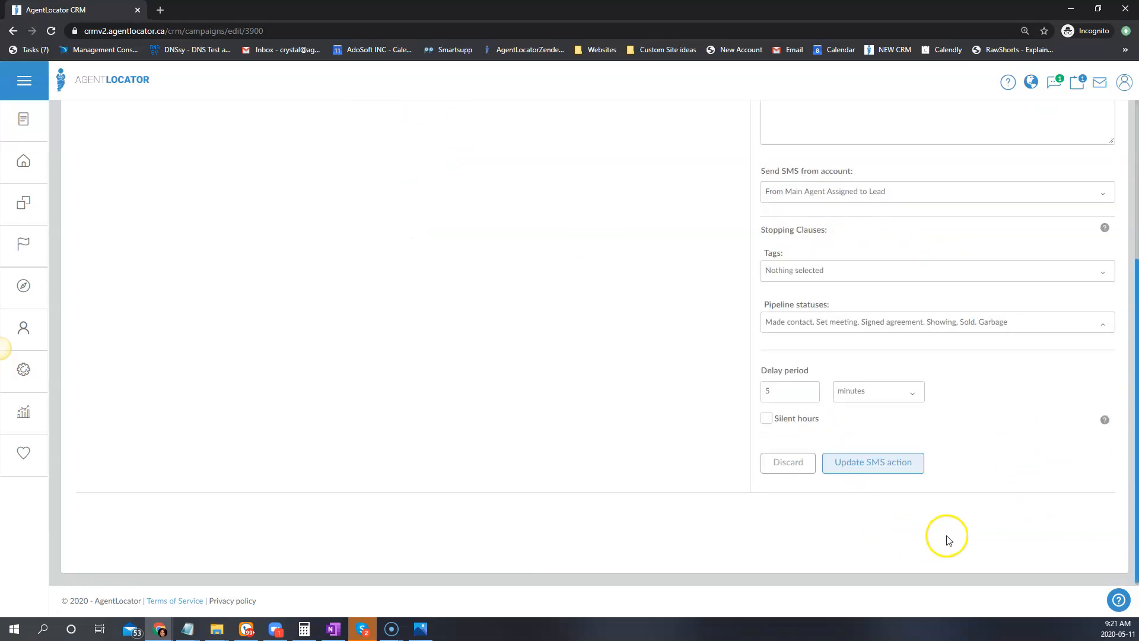
Try a second SMS action using the Global - 2nd Response template, and remove it from the workflow.
scroll(628, 382, up, 4)
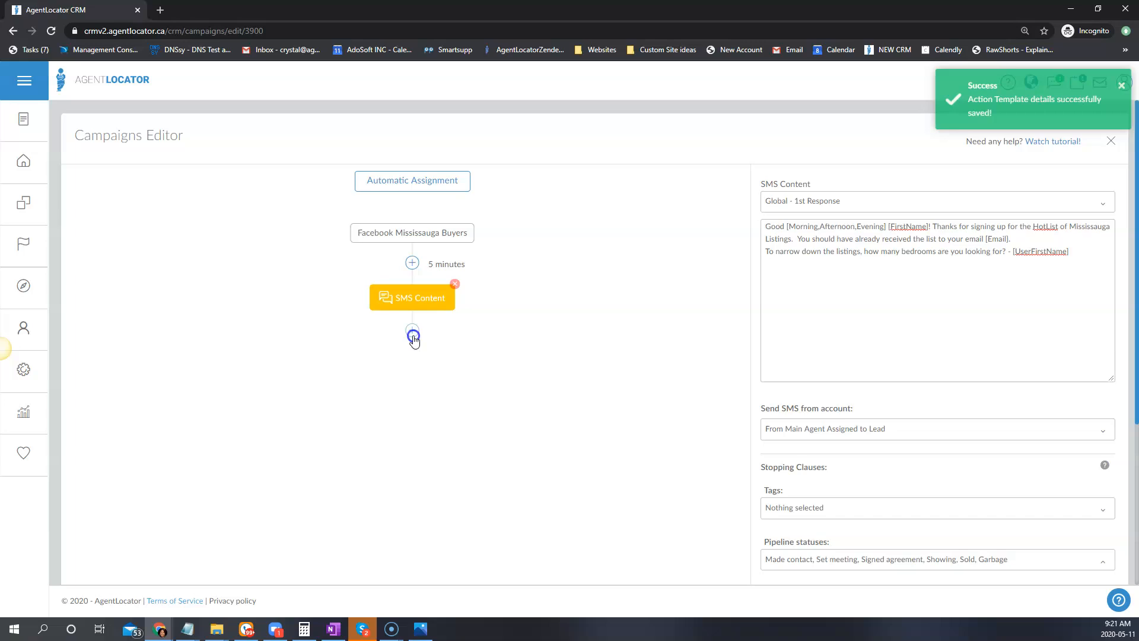
click(411, 329)
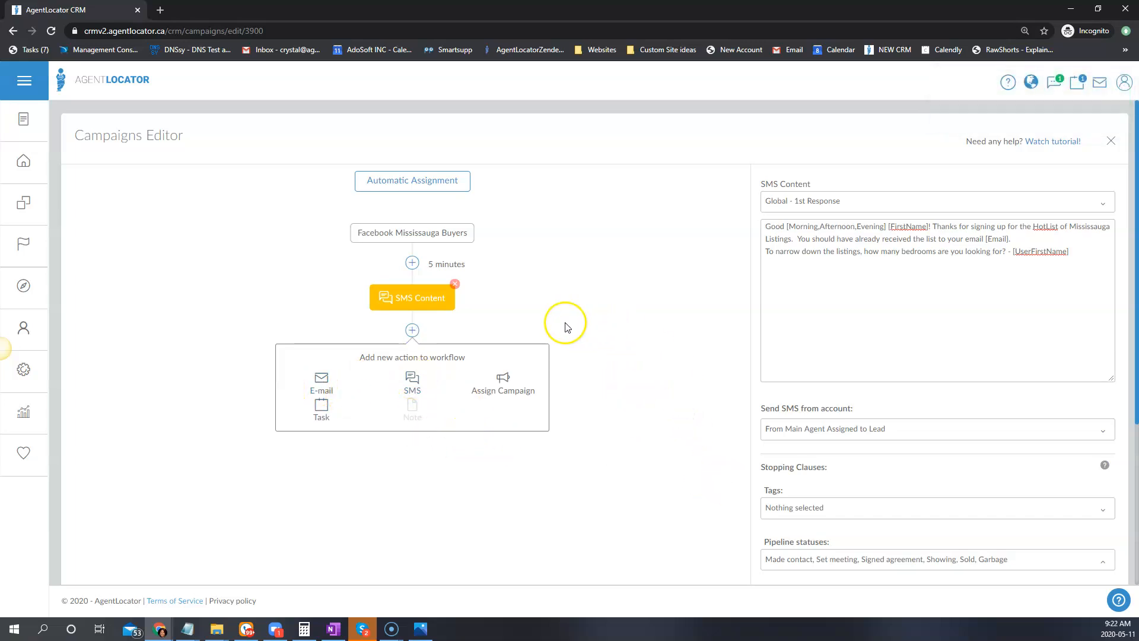
click(420, 381)
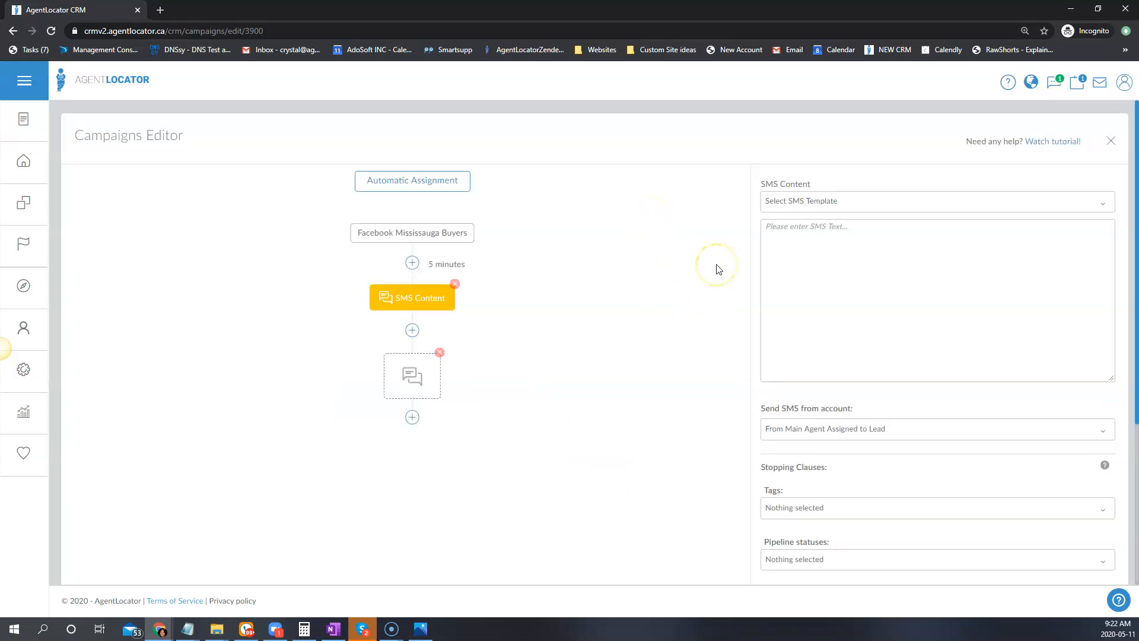
click(795, 200)
click(797, 353)
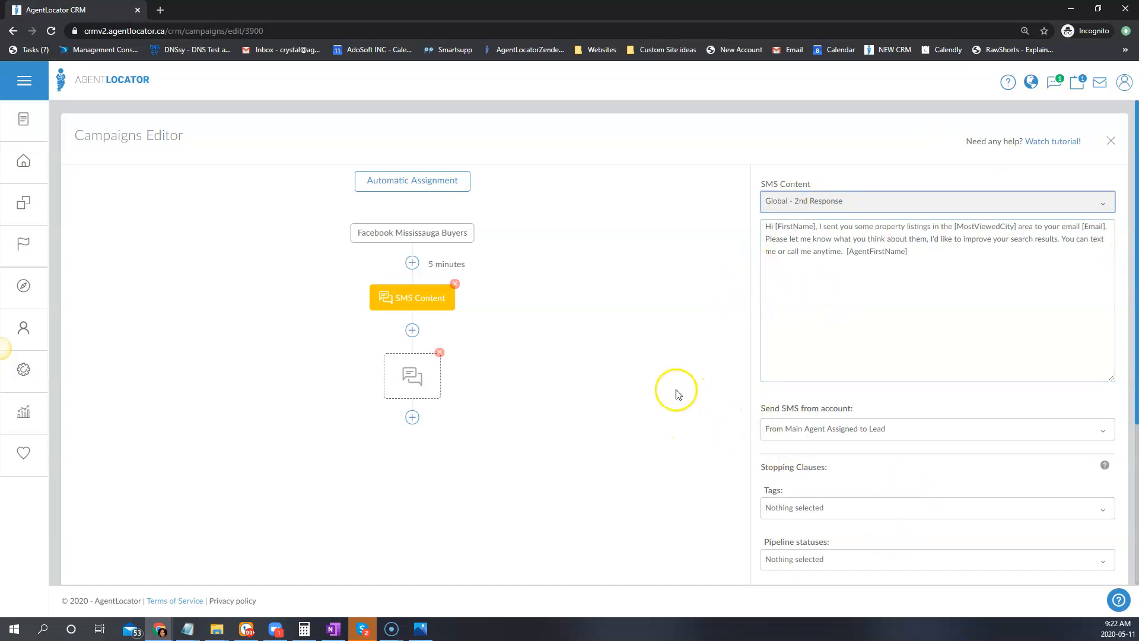
click(440, 353)
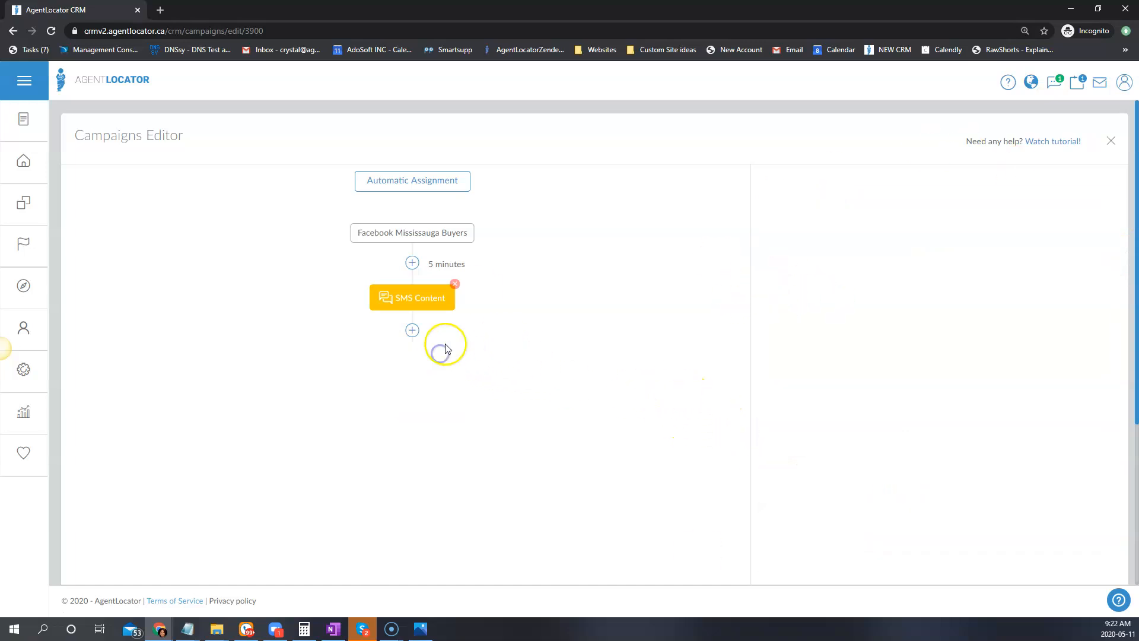
Choose FB Ads Mississauga Buyers as the lead source in the campaign's Automatic Assignment settings.
click(419, 184)
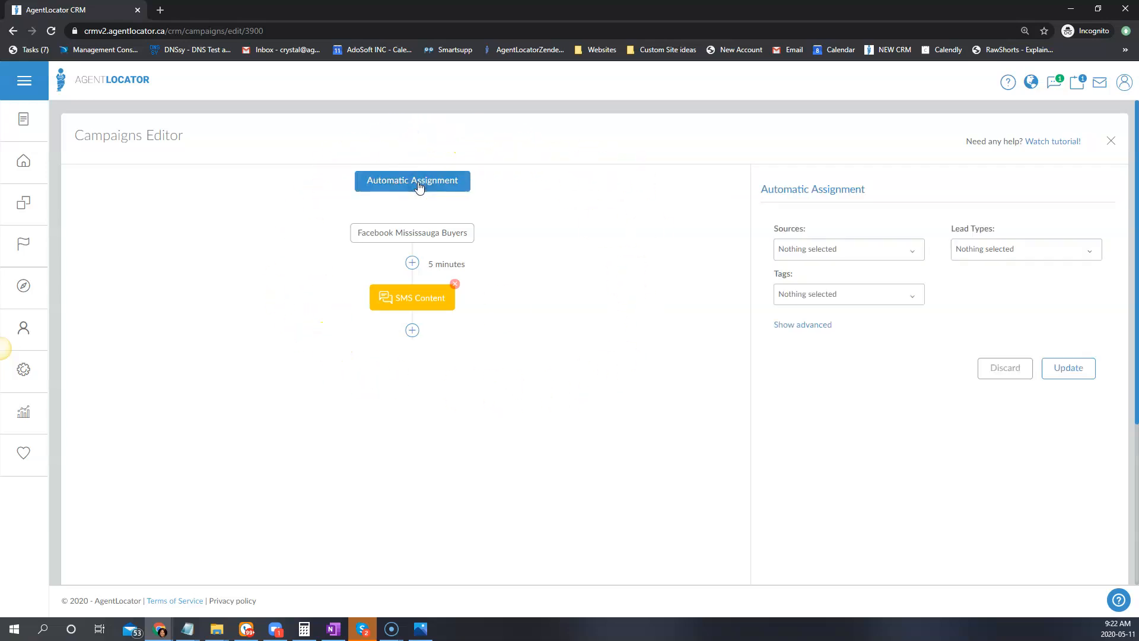
click(819, 247)
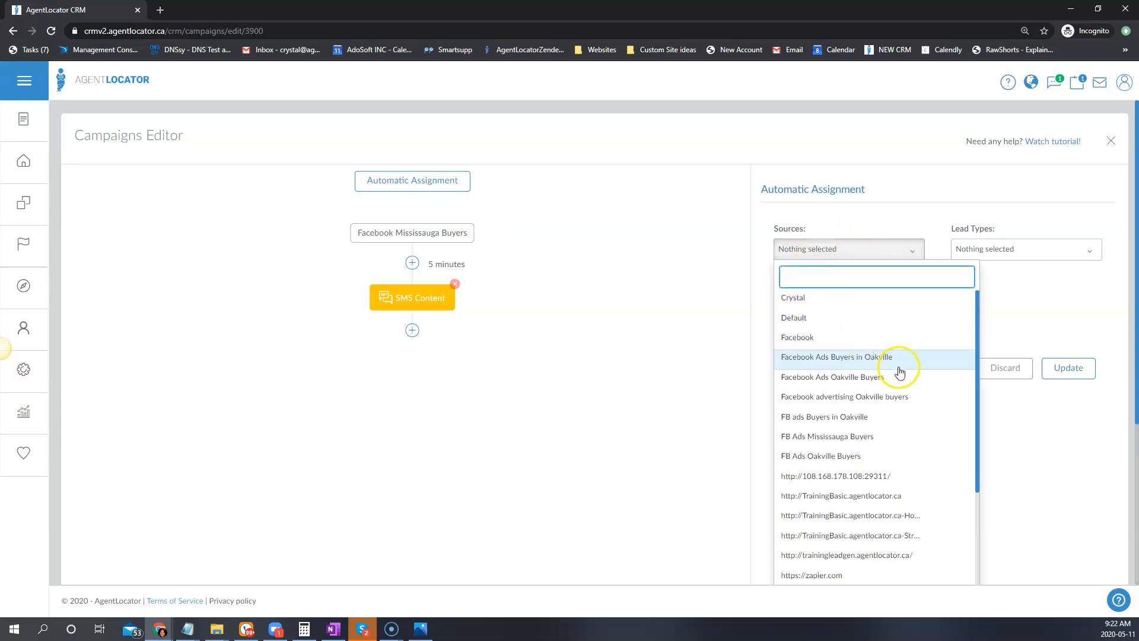
click(800, 437)
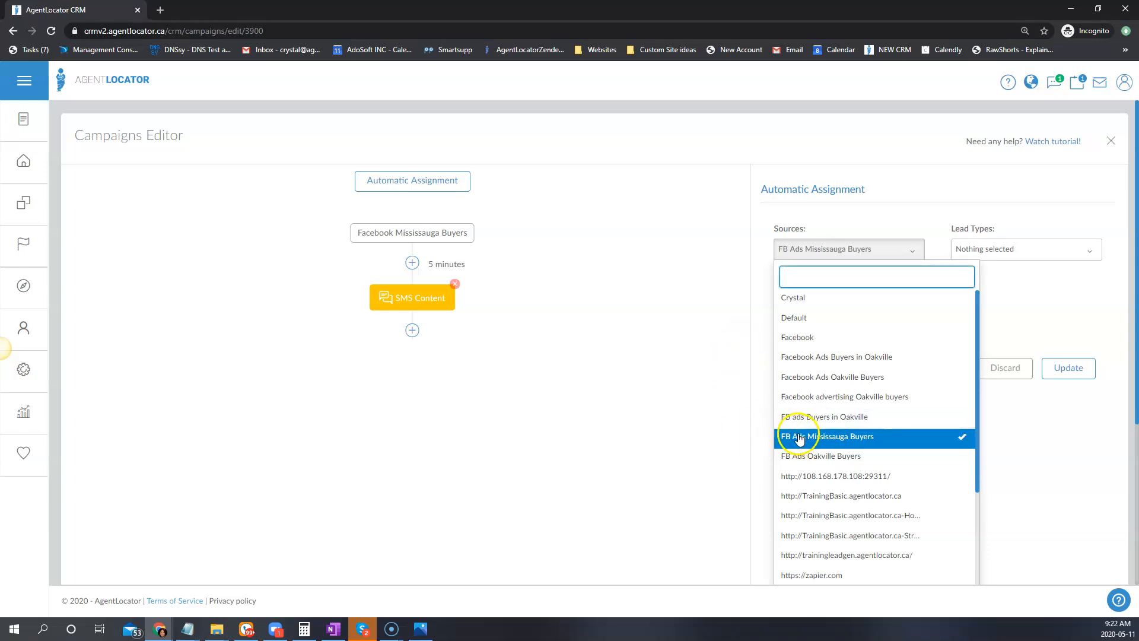
click(1008, 330)
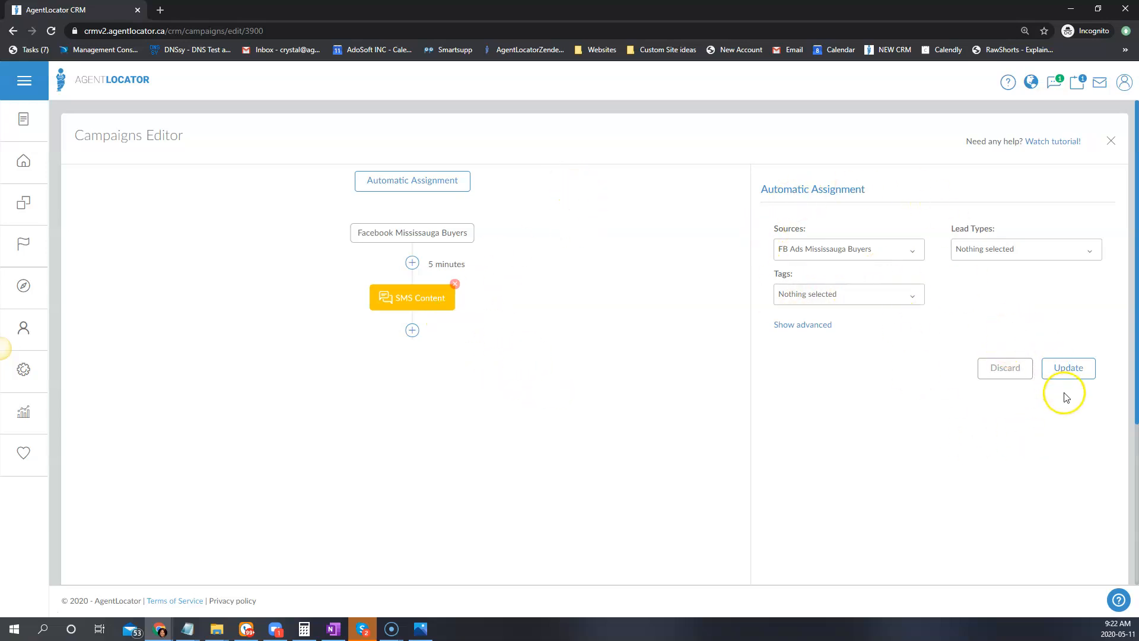
click(870, 255)
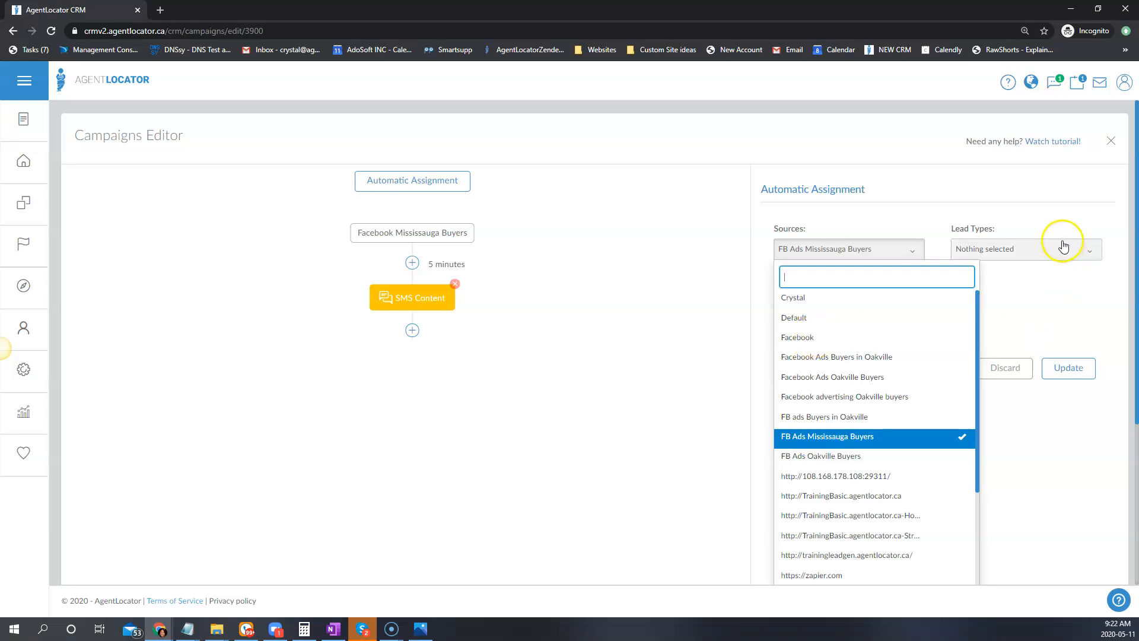
click(1060, 293)
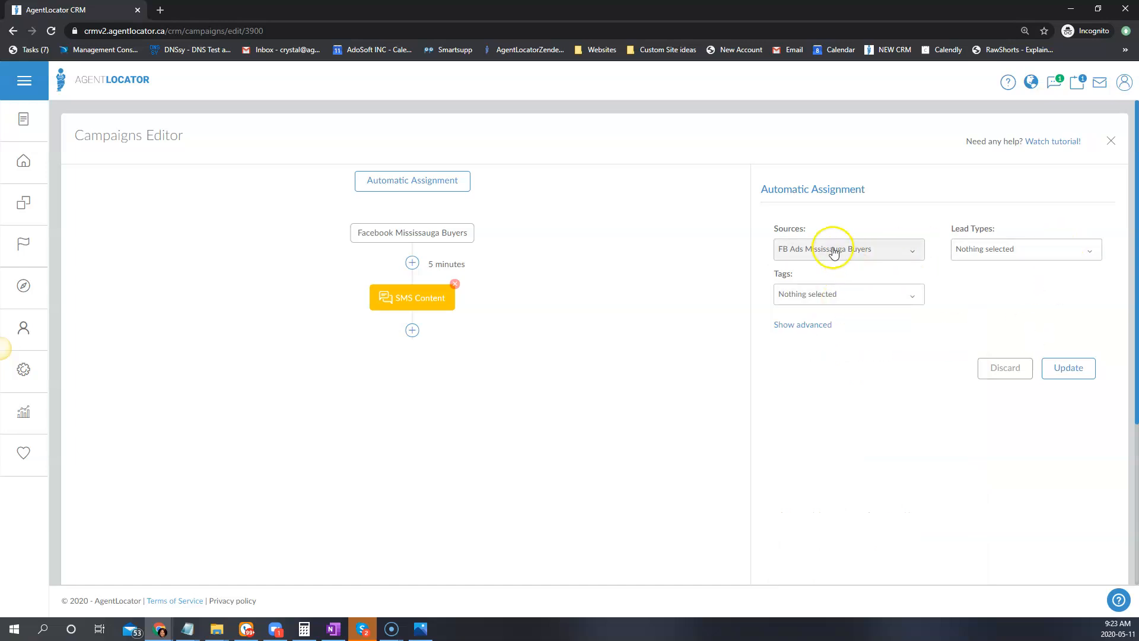
Change the automatic assignment source to Facebook only, deselecting FB Ads Mississauga Buyers.
click(834, 249)
click(798, 338)
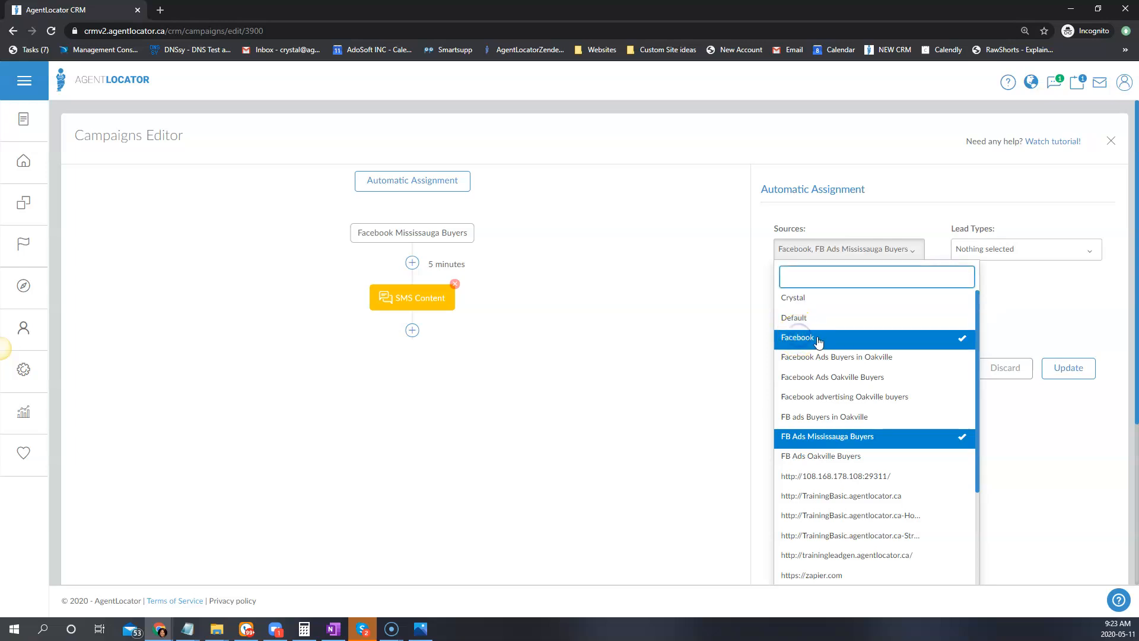
click(828, 437)
click(973, 318)
Add the Facebook ads Mississauga Buyers tag to the automatic assignment conditions.
click(834, 294)
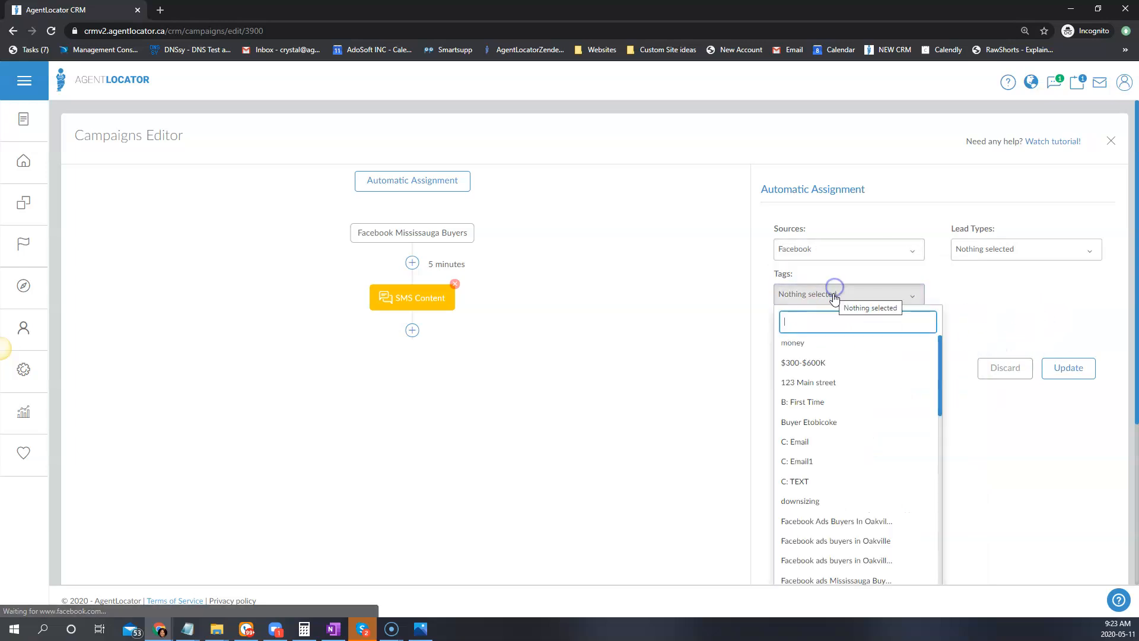
scroll(866, 394, down, 3)
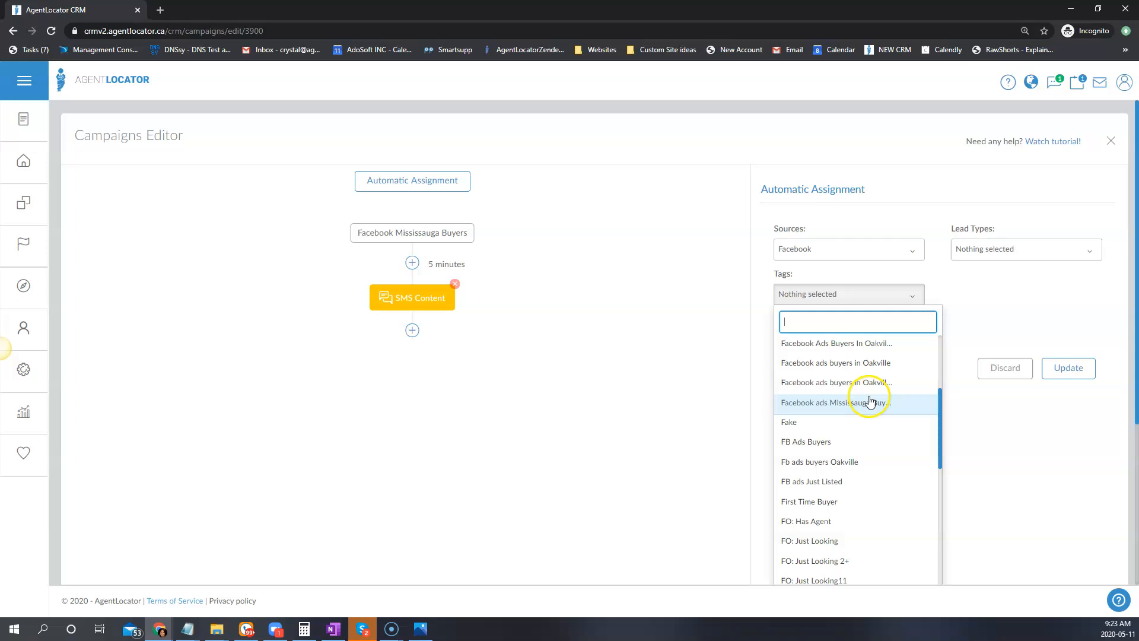
click(825, 403)
click(957, 306)
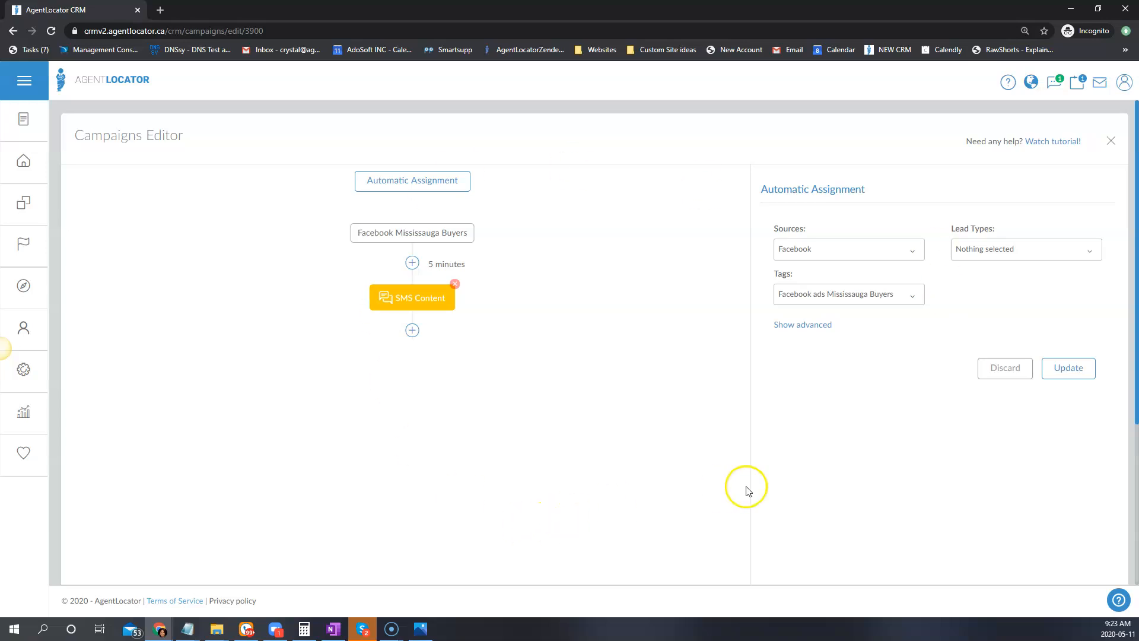
Clear the tag condition, make FB Ads Mississauga Buyers the only source instead of Facebook, and save the automatic assignment.
click(914, 295)
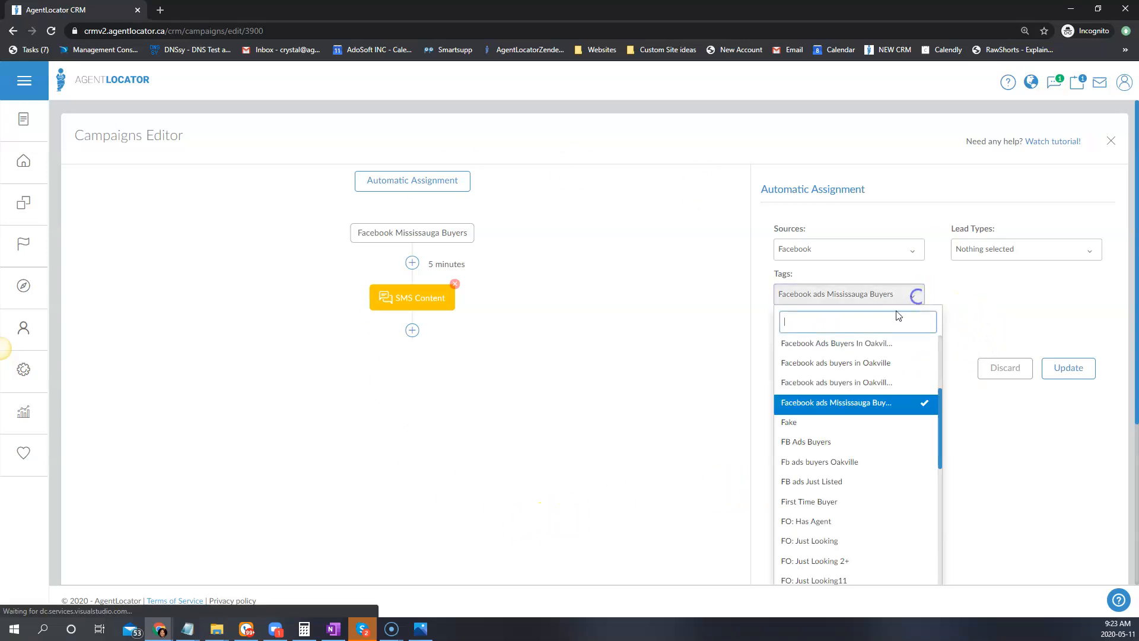
click(810, 402)
click(905, 243)
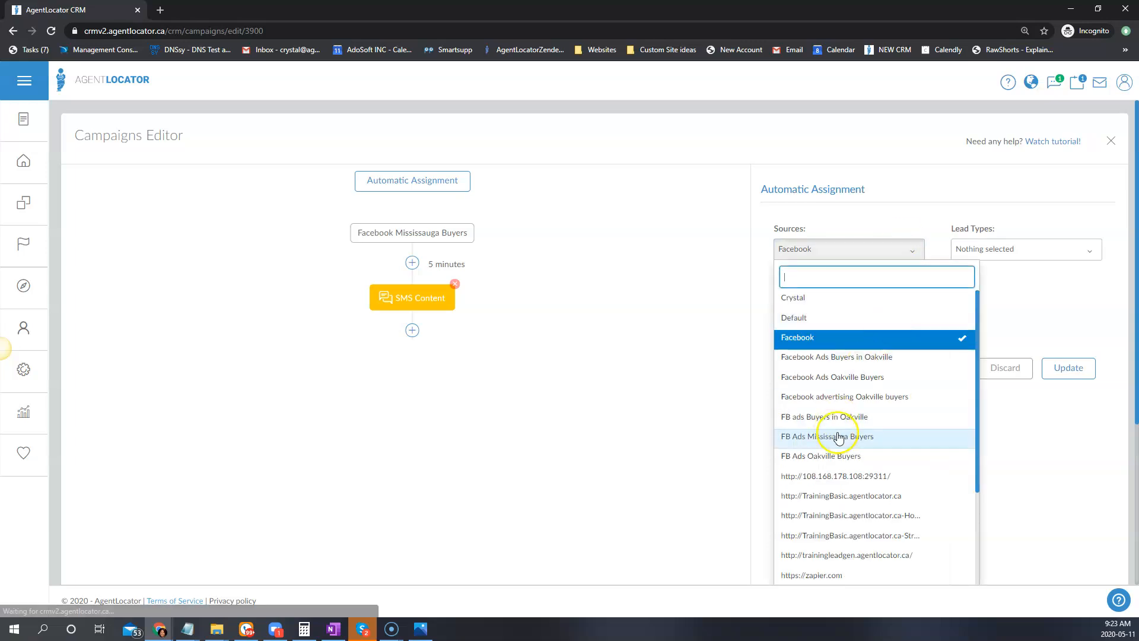
click(854, 438)
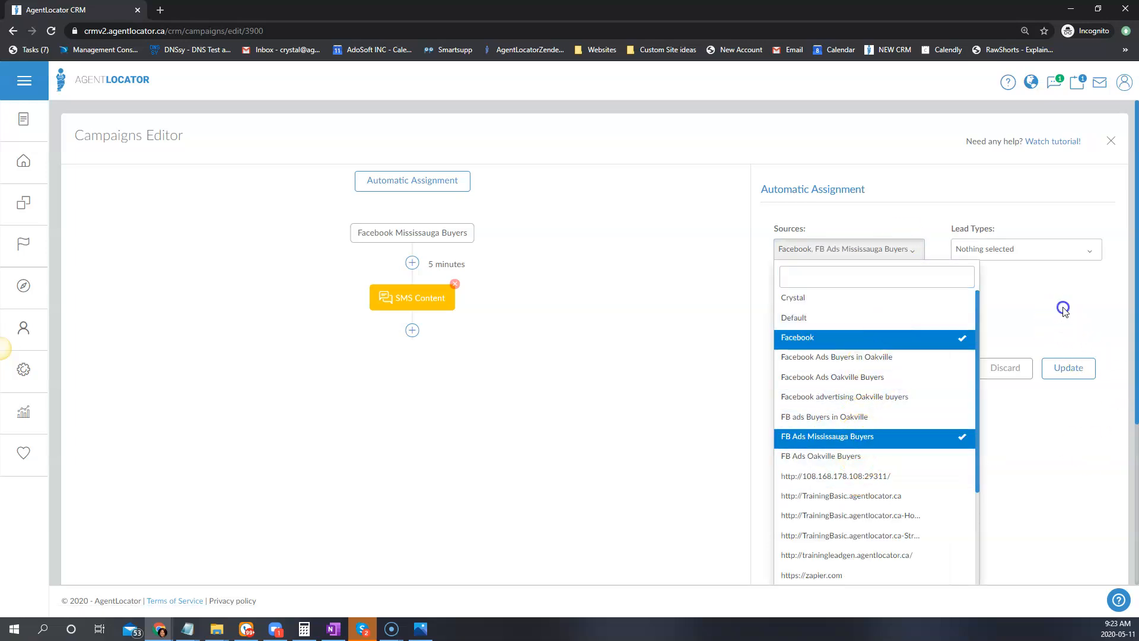
click(1044, 308)
click(854, 249)
click(838, 339)
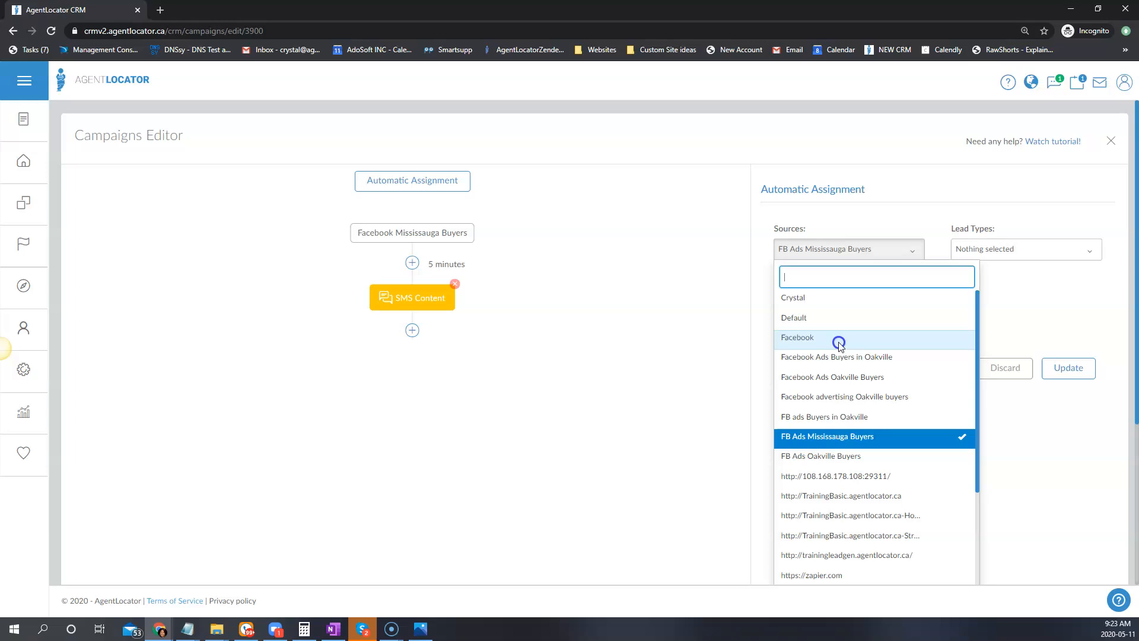
click(1101, 290)
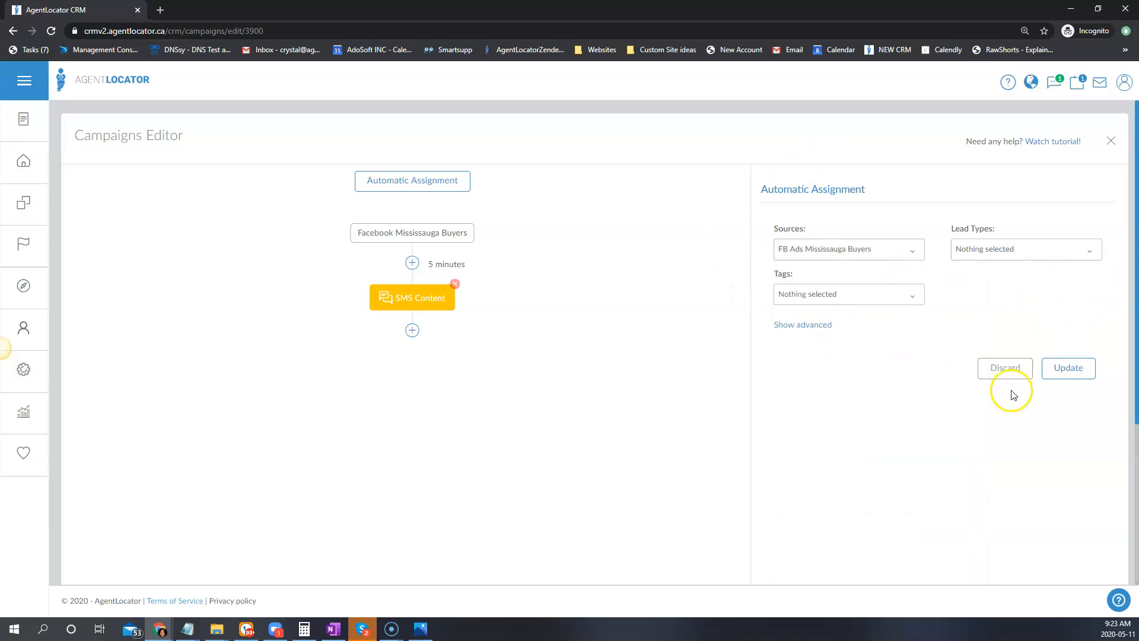
click(1067, 368)
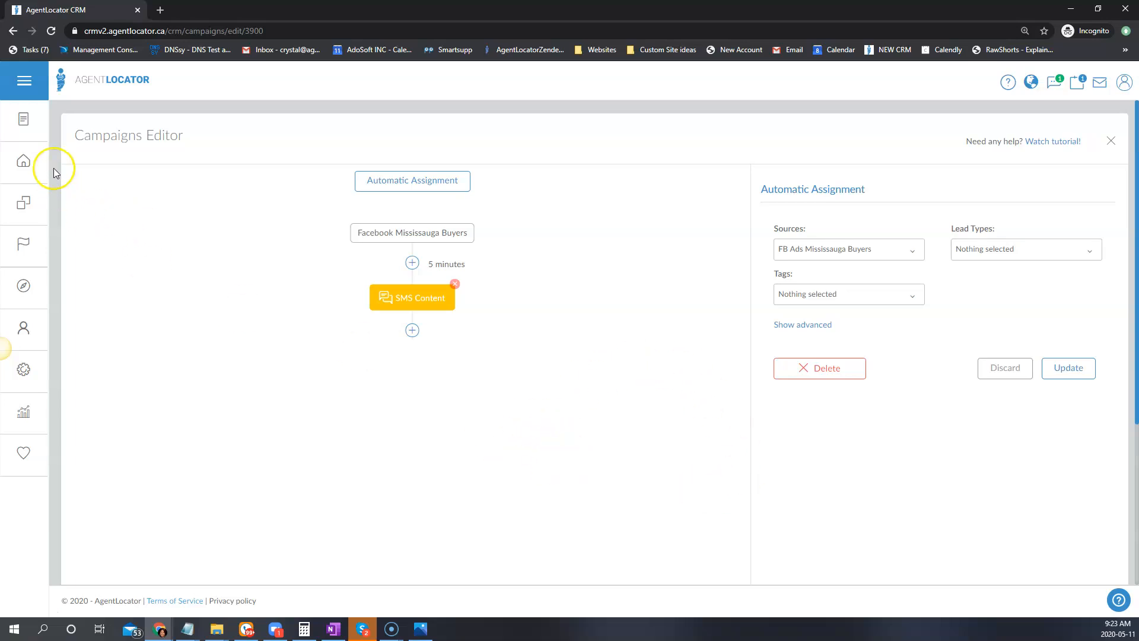
Open the most recently registered Facebook-sourced lead from the leads list and review its assigned e-campaigns.
click(25, 162)
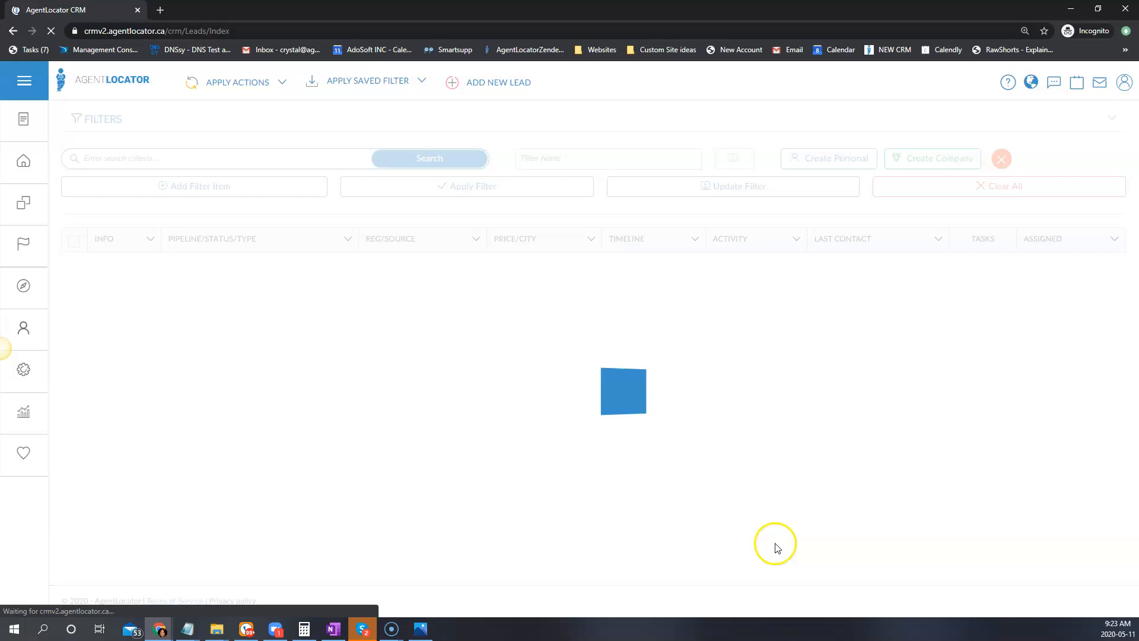
scroll(178, 504, down, 1)
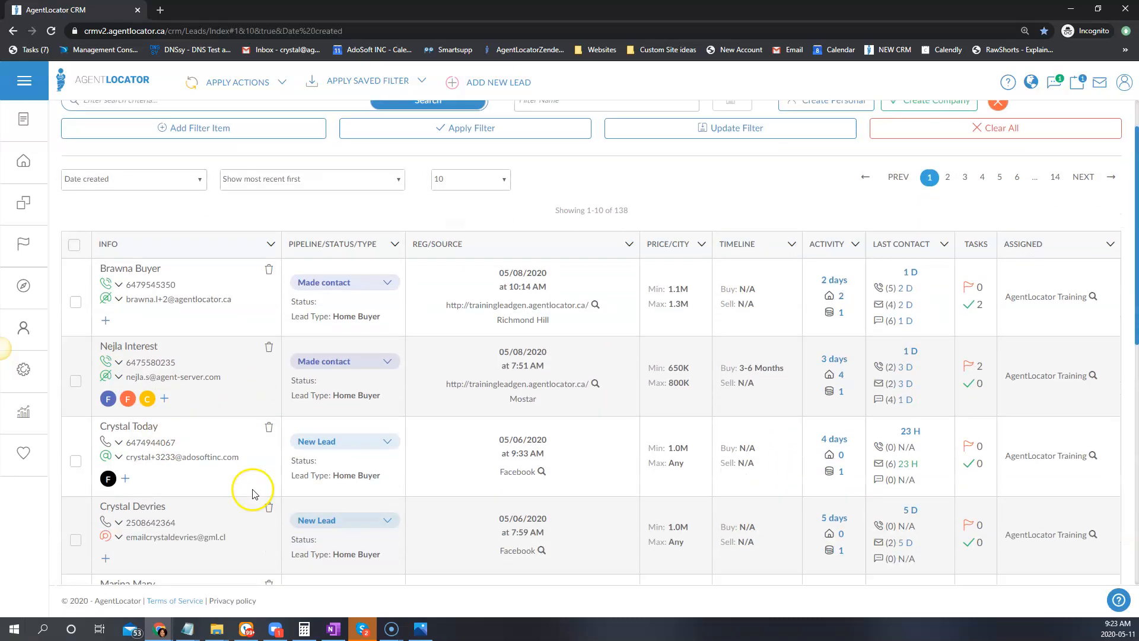
click(134, 425)
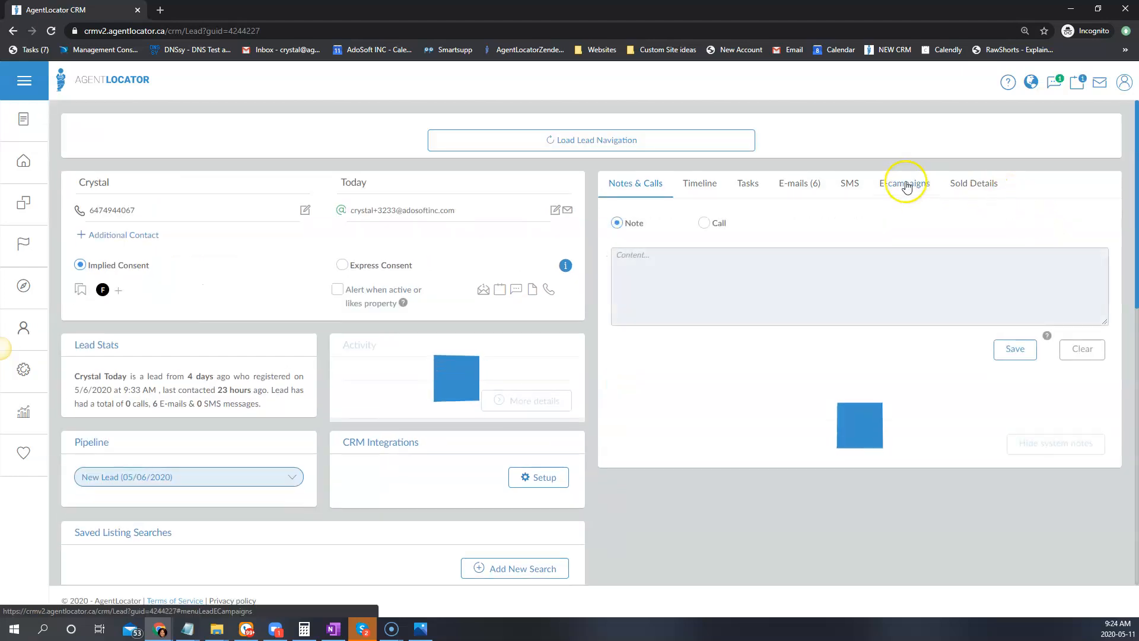
scroll(890, 189, down, 1)
click(898, 132)
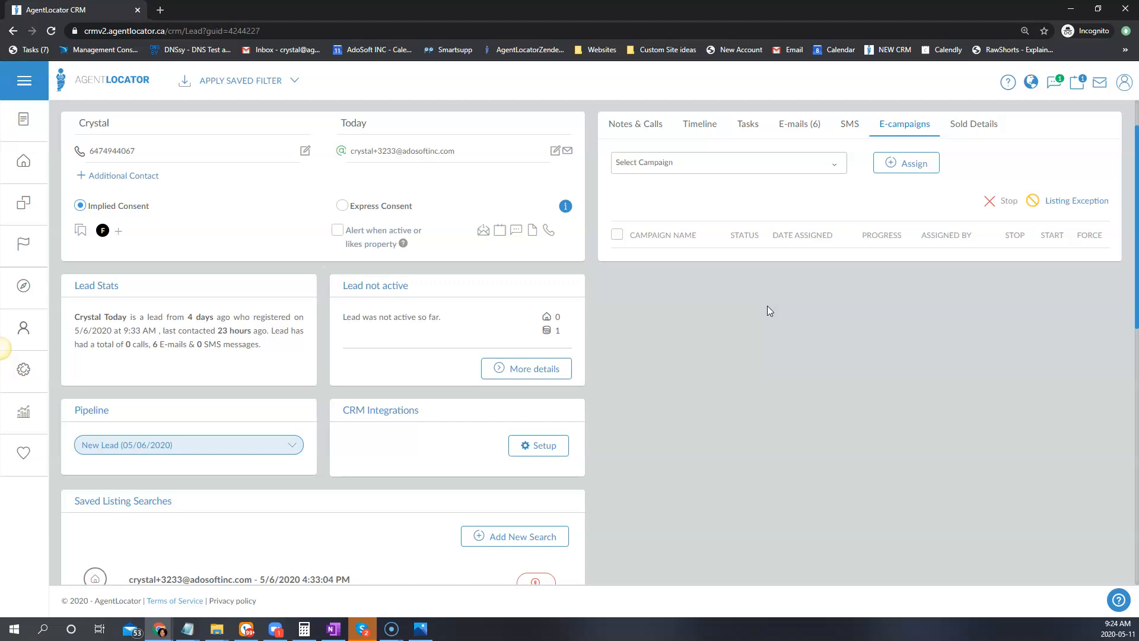
click(736, 252)
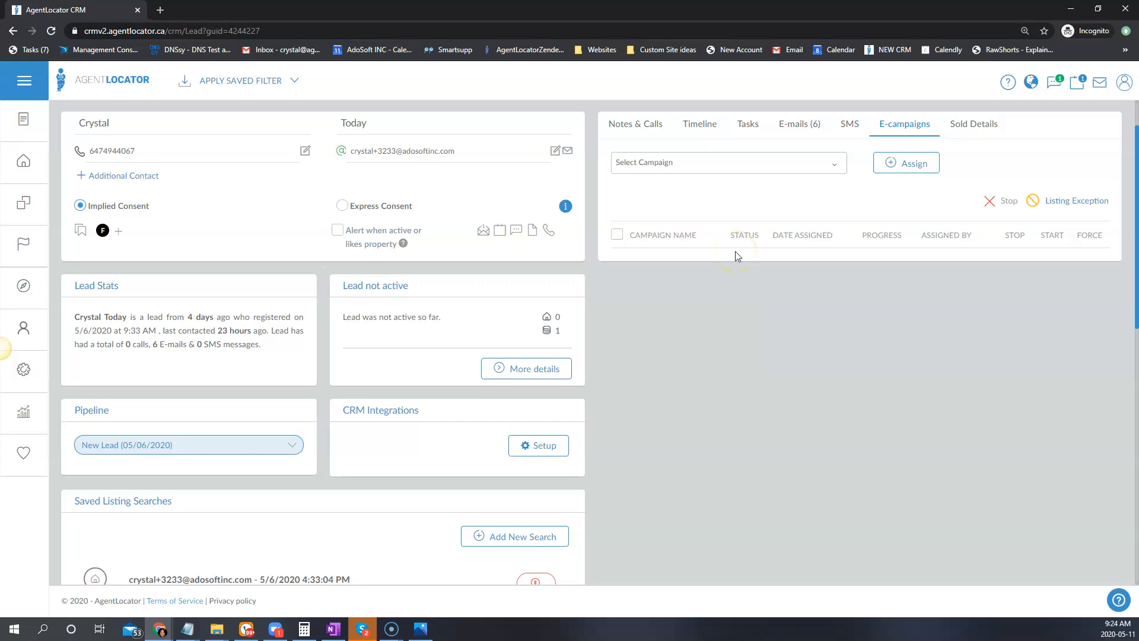